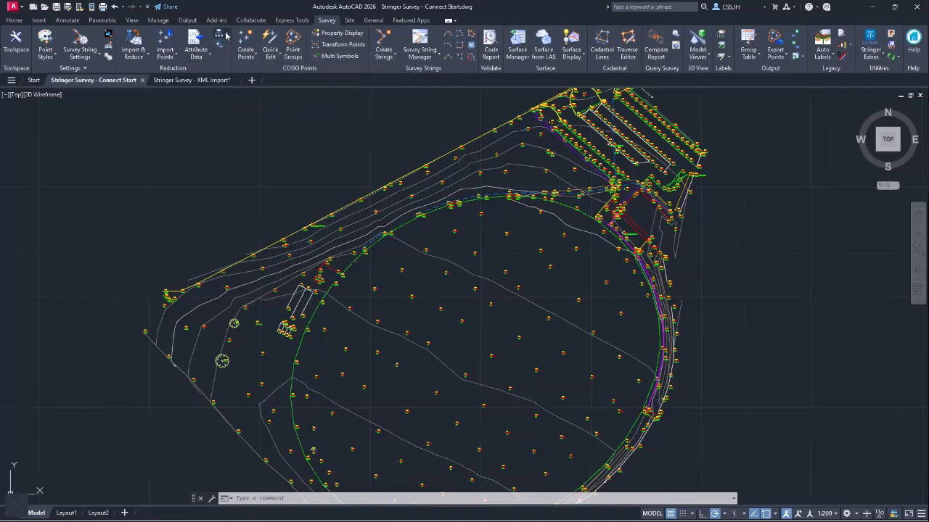
# - Open the Schema Editor on DefaultSchema.db from the Attribute Data menu, showing the Tree table
pyautogui.click(226, 35)
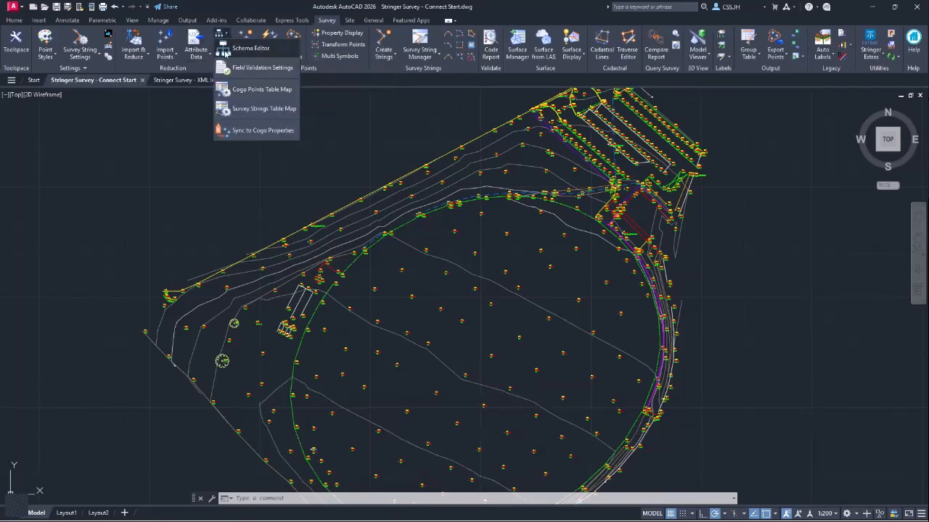
pyautogui.click(273, 54)
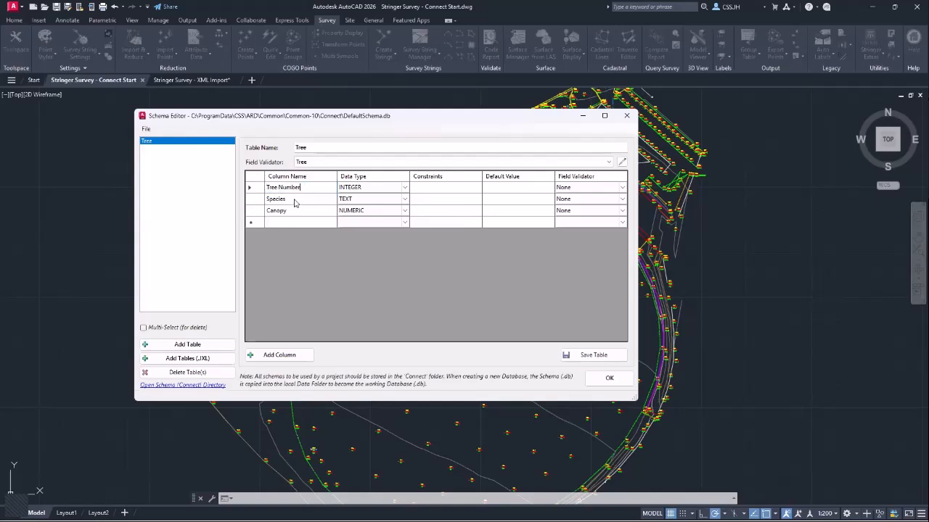
# - Review the Tree column data types: Tree Number INTEGER, Species TEXT, Canopy NUMERIC
pyautogui.click(296, 200)
pyautogui.click(296, 199)
pyautogui.click(301, 211)
pyautogui.click(303, 211)
pyautogui.click(369, 188)
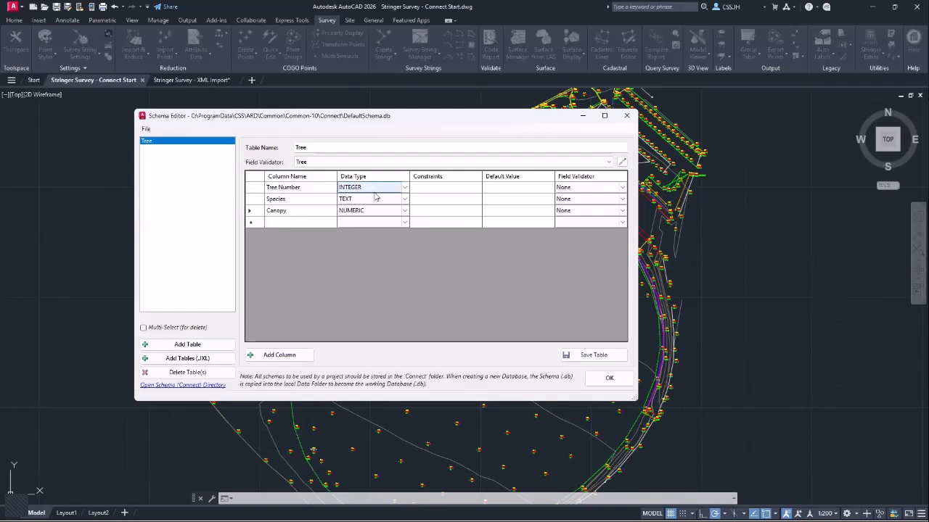
pyautogui.click(375, 198)
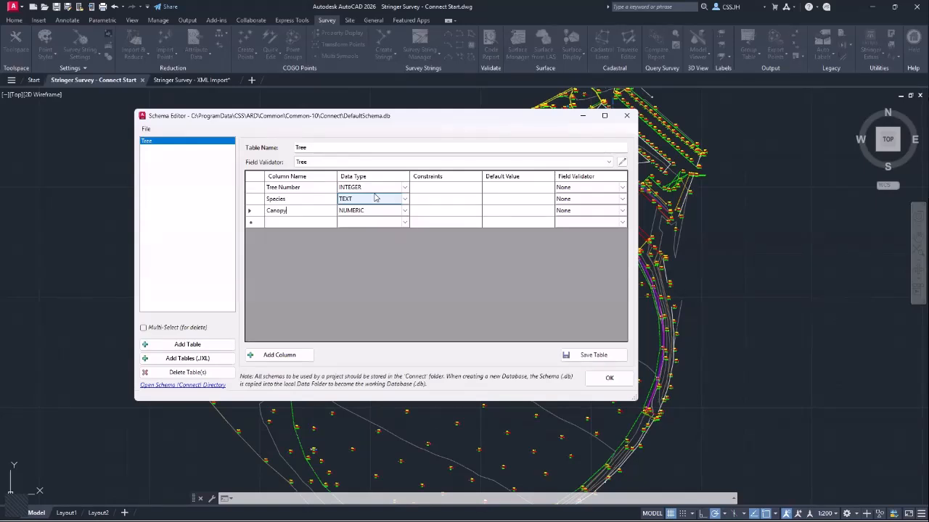
pyautogui.click(369, 188)
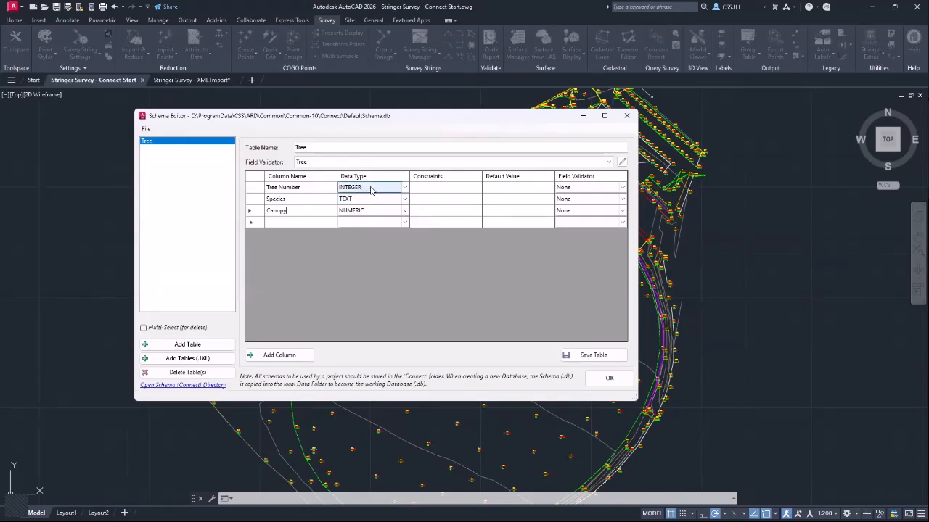
pyautogui.click(370, 199)
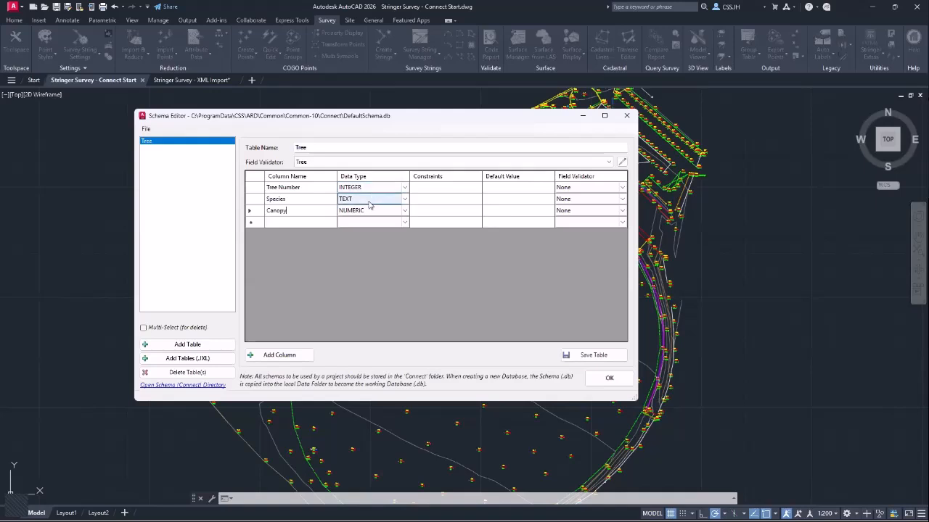
pyautogui.click(368, 211)
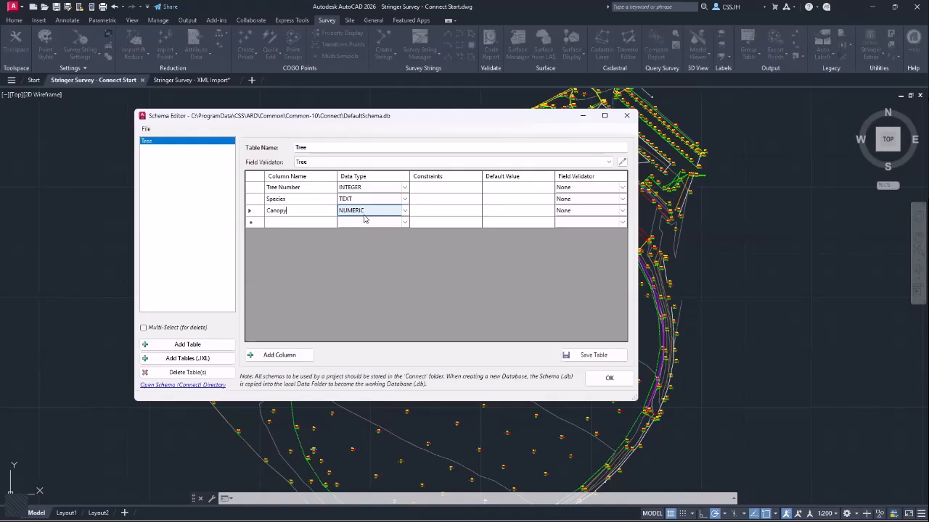
pyautogui.click(406, 189)
pyautogui.click(405, 188)
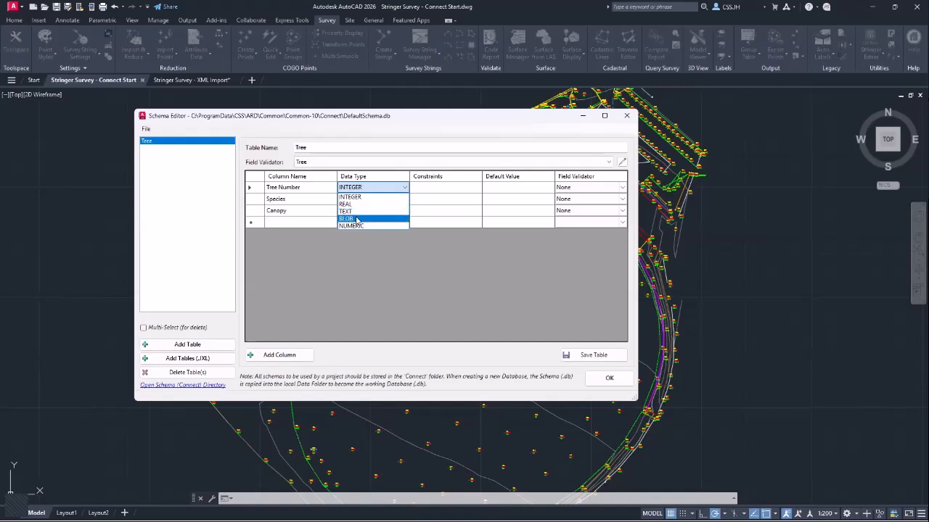
pyautogui.click(406, 187)
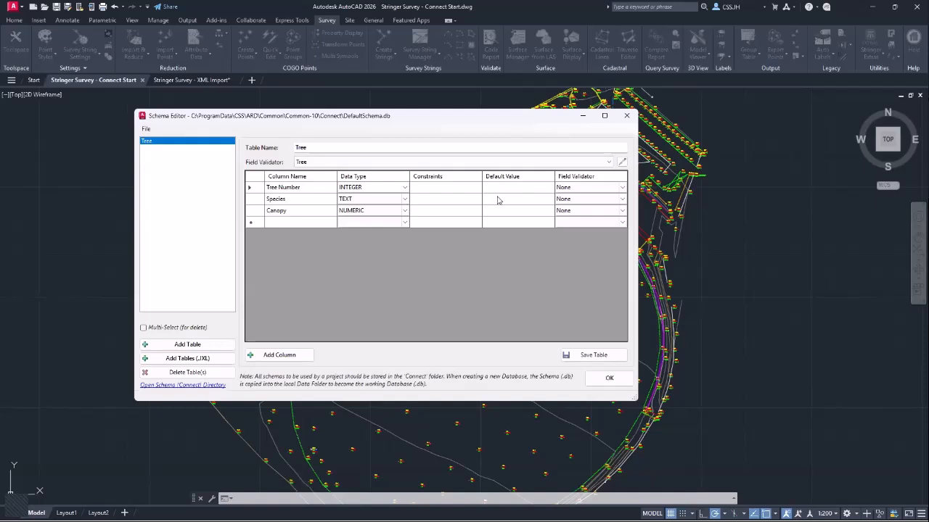
# - Give the Species column a default value of NA, leaving its field validator at None
pyautogui.click(497, 198)
pyautogui.click(496, 198)
pyautogui.moveTo(507, 197); pyautogui.dragTo(472, 199)
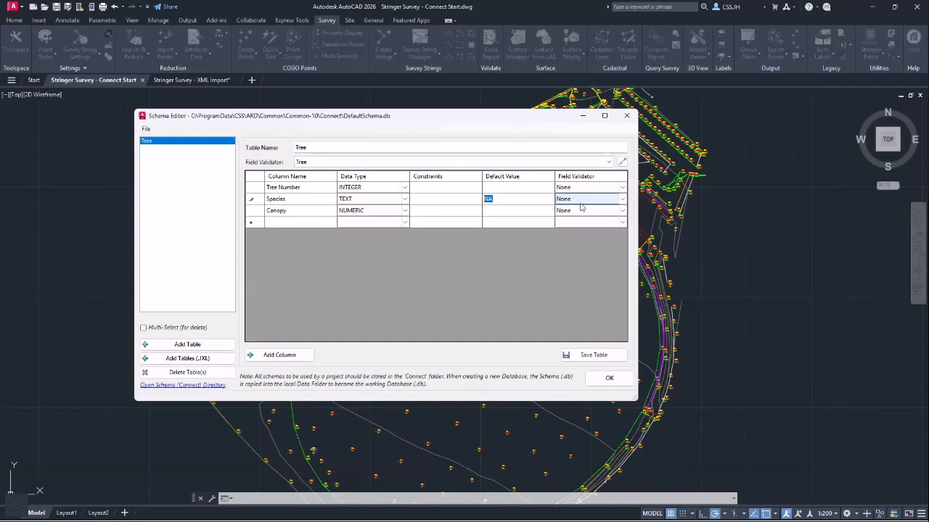
pyautogui.click(621, 199)
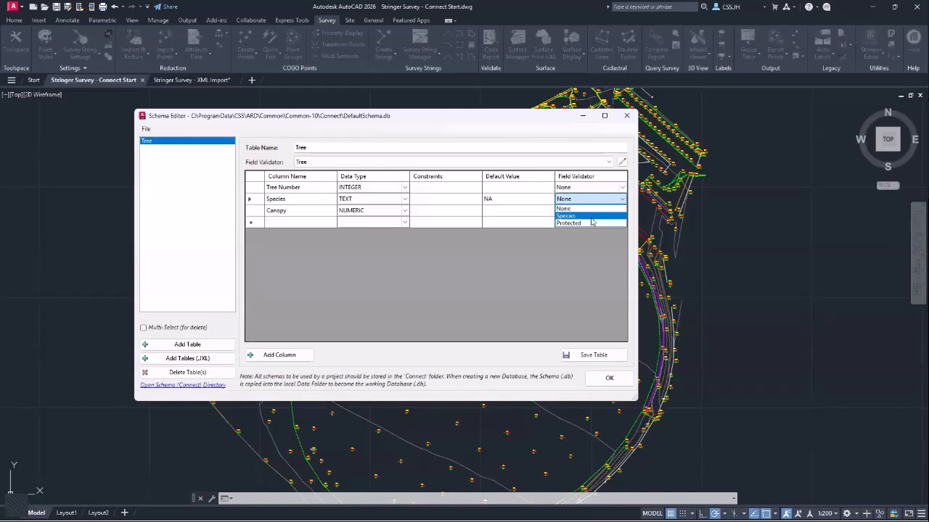
pyautogui.click(593, 200)
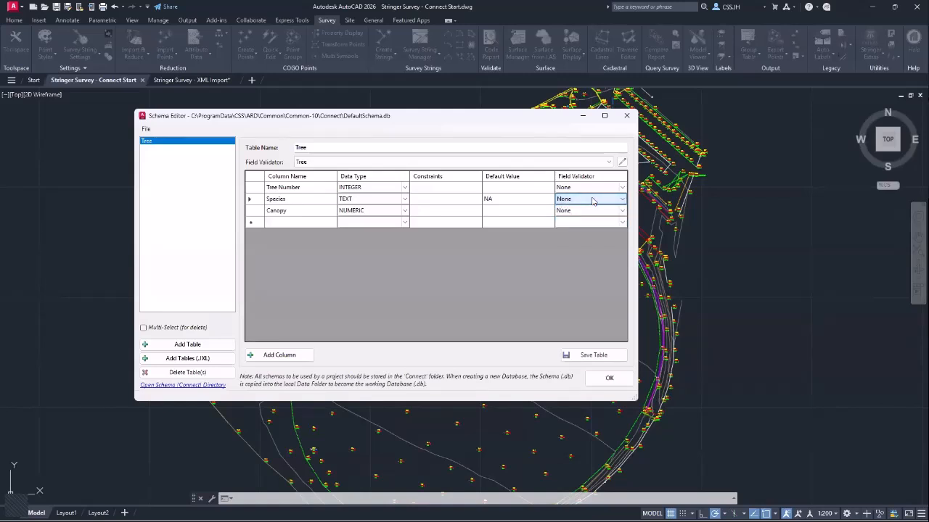
pyautogui.click(623, 162)
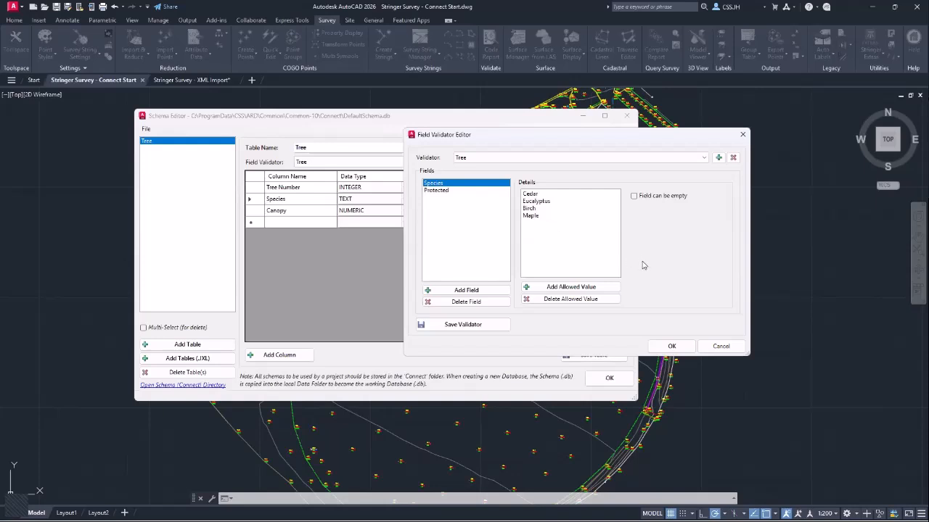
pyautogui.click(723, 346)
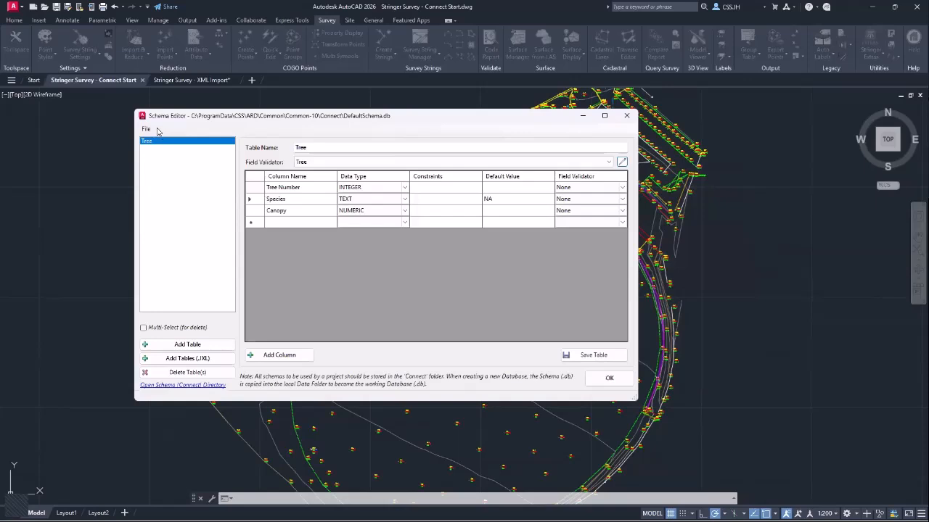
# - Open the Connect schema directory listing DefaultSchema.db, BasicSchema.db and XML-JXL Schema.db
pyautogui.click(149, 130)
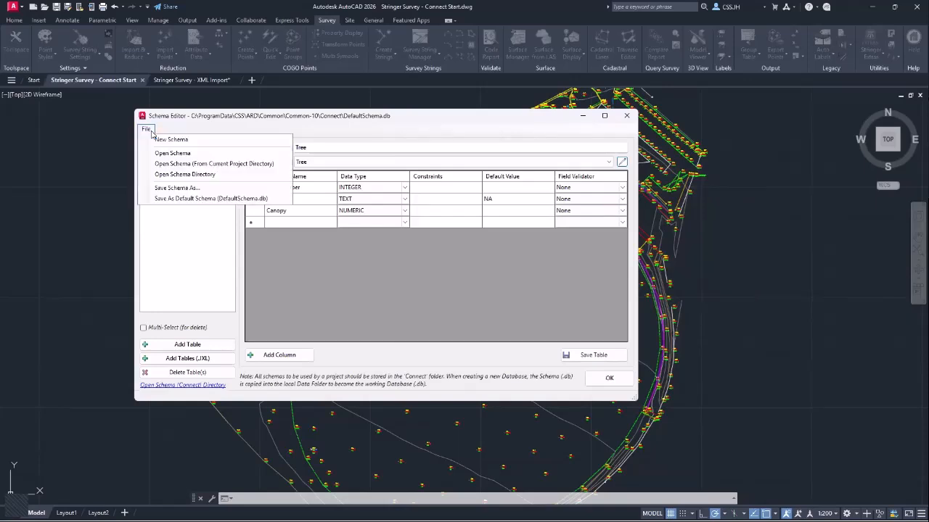
pyautogui.click(205, 178)
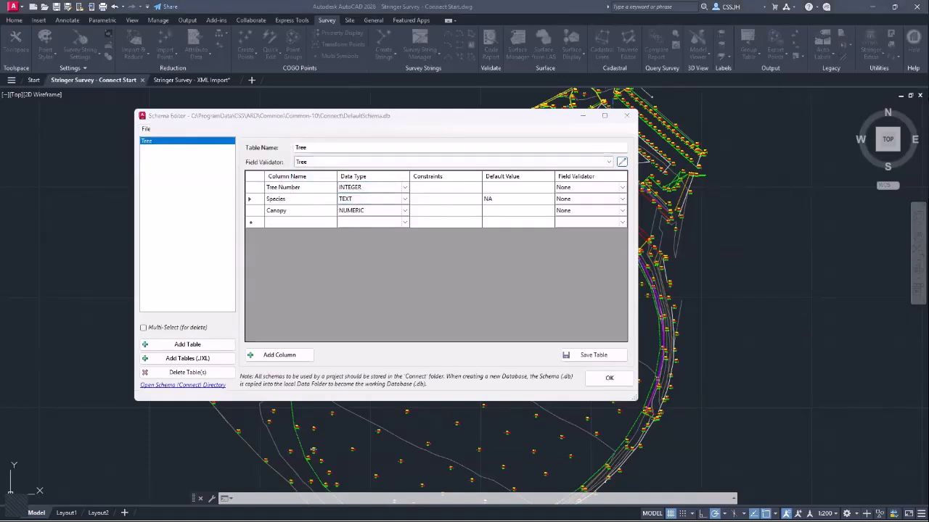
pyautogui.click(392, 113)
pyautogui.click(146, 129)
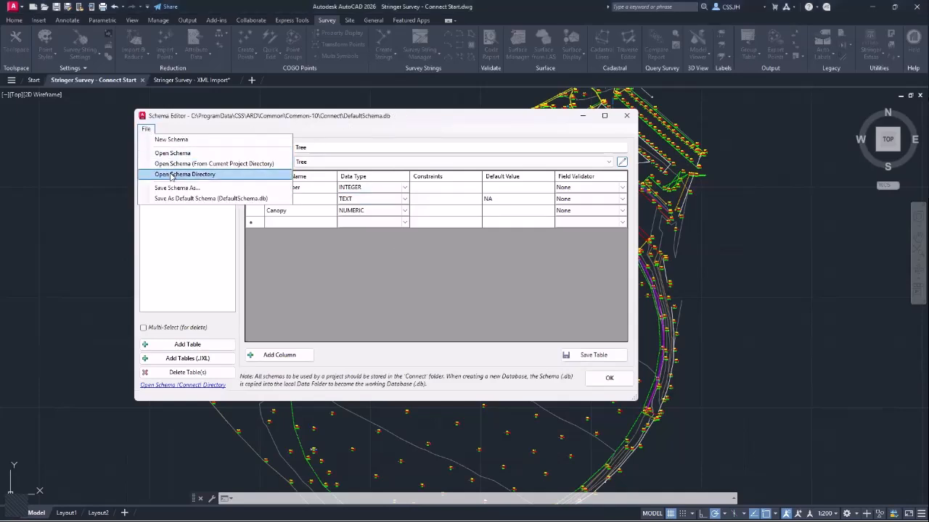
pyautogui.click(177, 174)
pyautogui.click(193, 120)
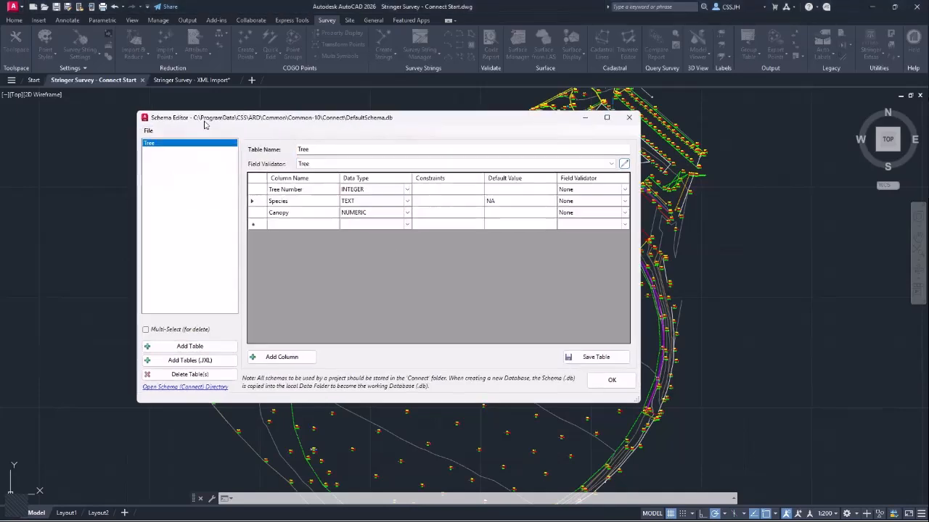
pyautogui.moveTo(199, 125); pyautogui.dragTo(190, 123)
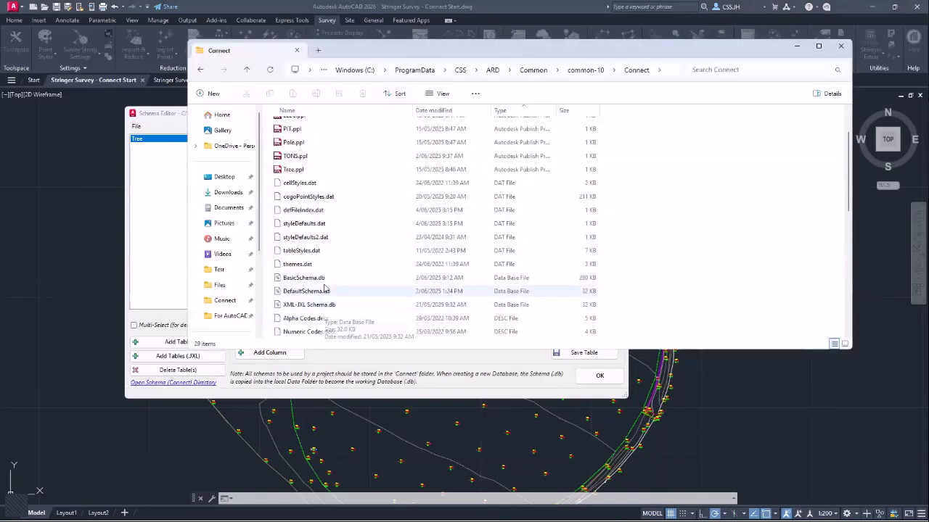
# - Select DefaultSchema.db and XML-JXL Schema.db, then close the Connect folder window
pyautogui.click(314, 292)
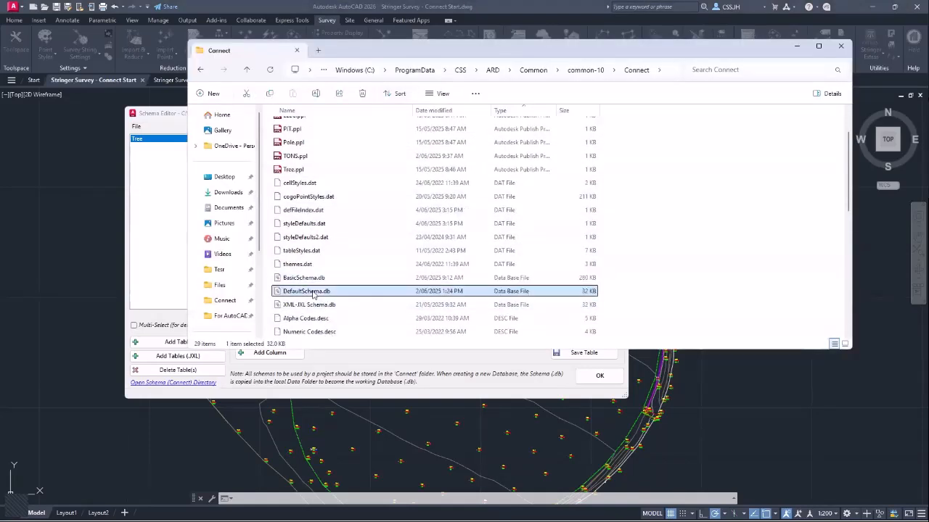
pyautogui.click(317, 305)
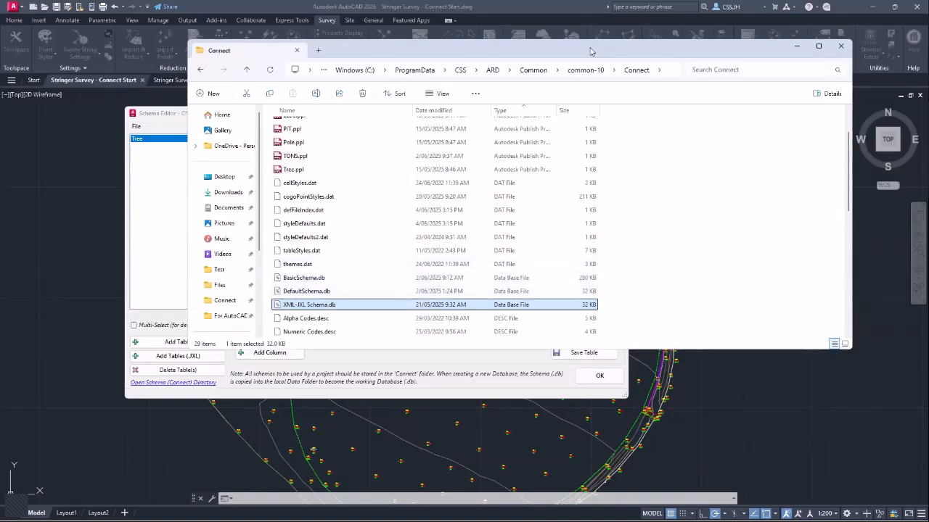
pyautogui.click(797, 46)
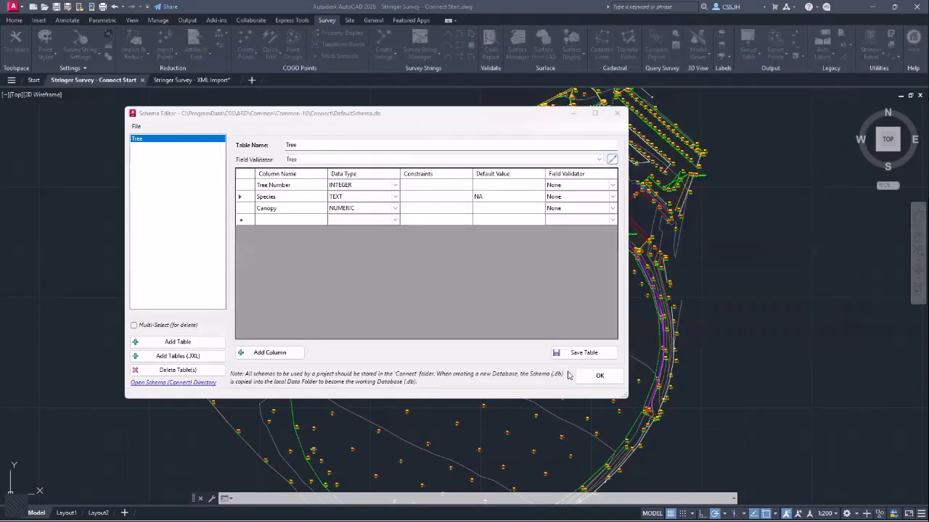
# - Accept the Schema Editor changes and open the Survey Strings Table Map dialog
pyautogui.click(599, 379)
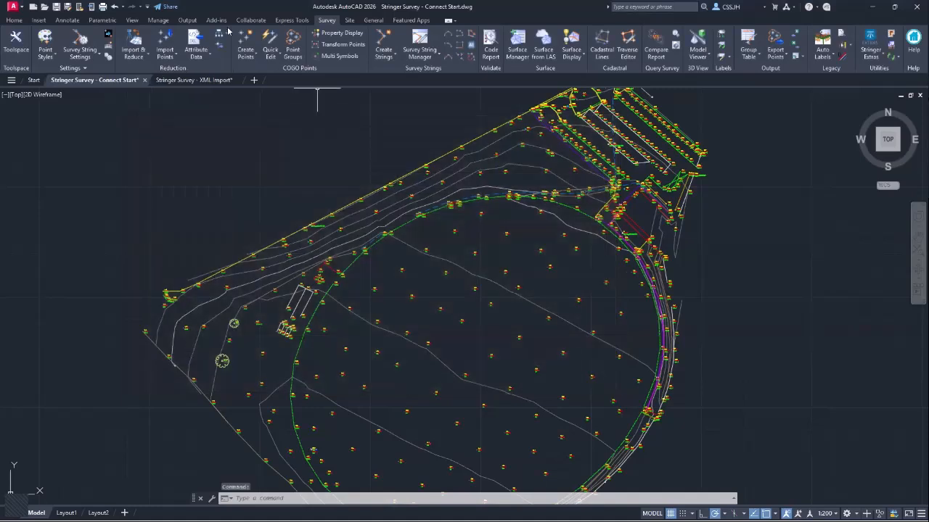
pyautogui.click(221, 35)
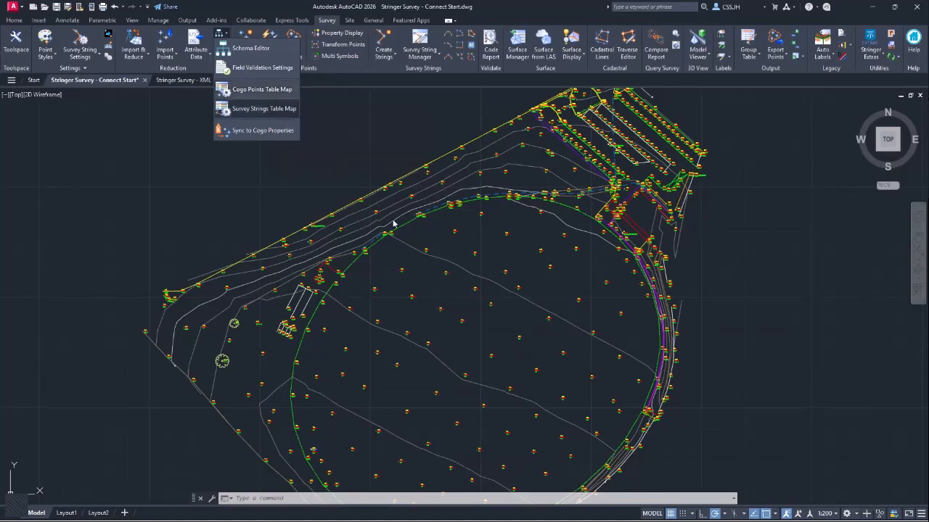
pyautogui.click(247, 110)
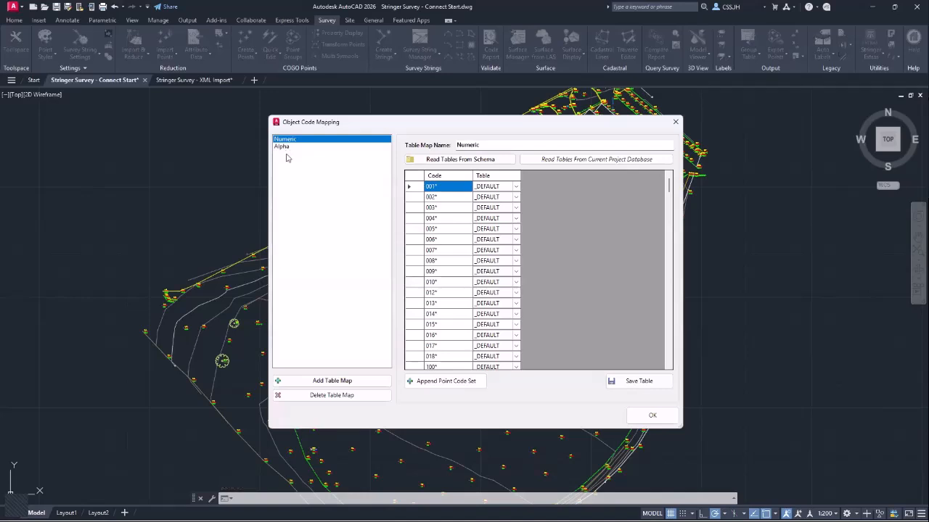
# - Add a table map named New, keeping _DEFAULT, and cancel reading tables from a schema
pyautogui.click(342, 382)
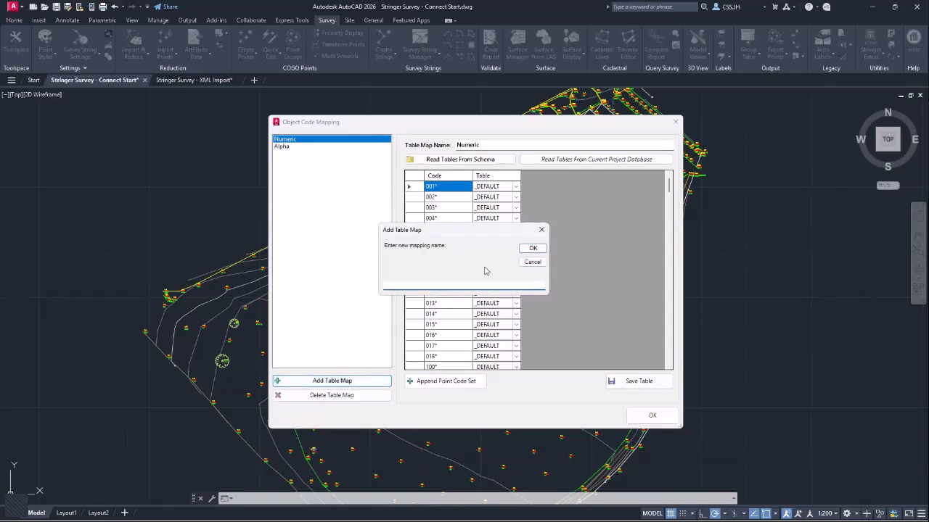
pyautogui.click(532, 248)
pyautogui.click(516, 187)
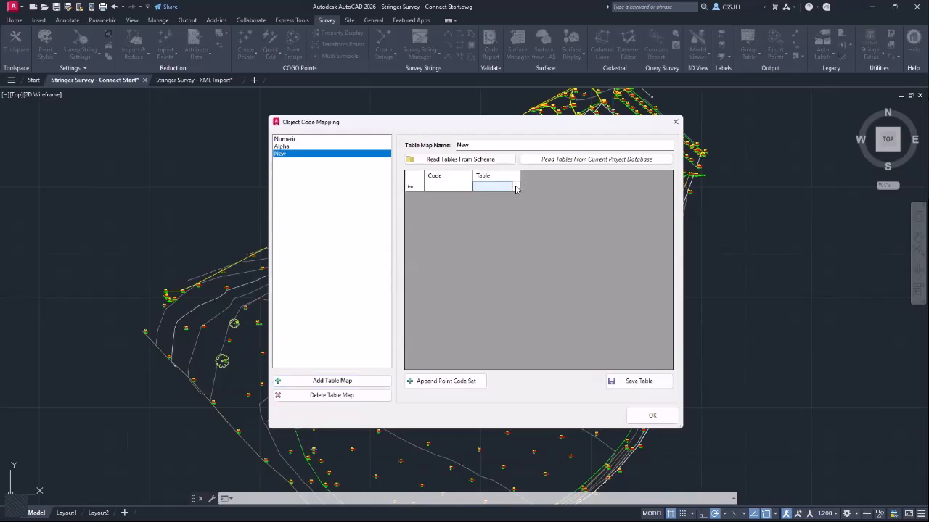
pyautogui.click(516, 187)
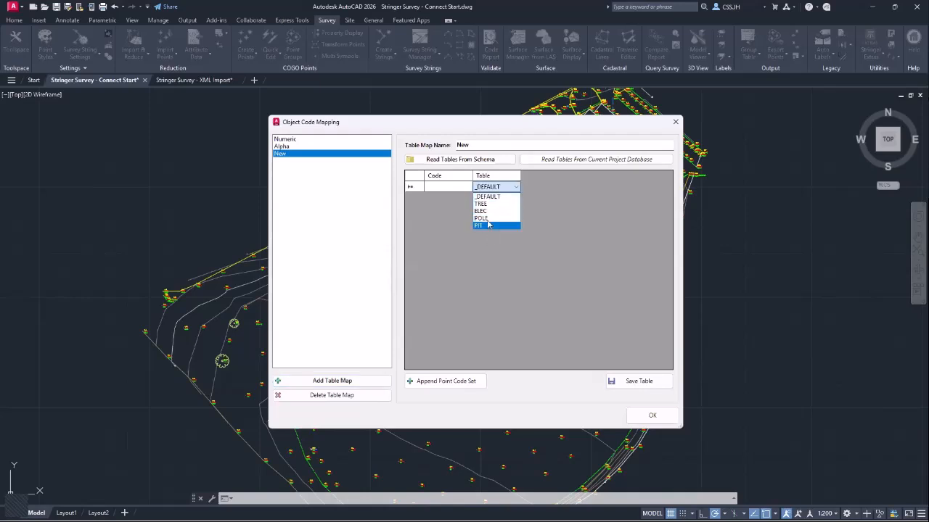
pyautogui.click(537, 218)
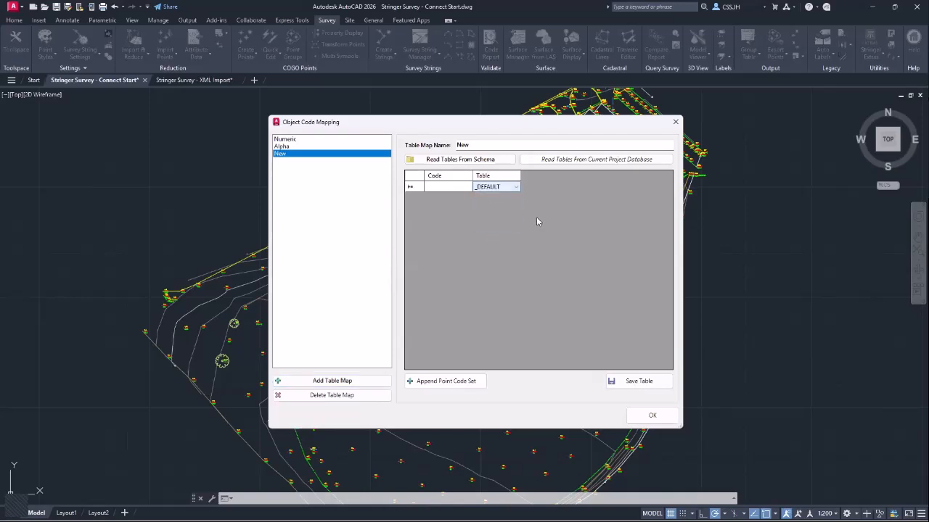
pyautogui.click(447, 163)
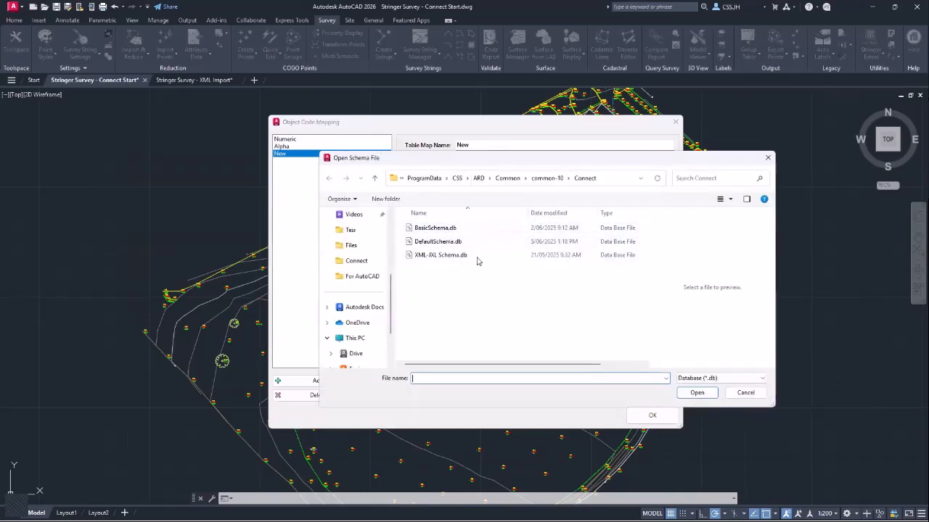
pyautogui.click(746, 392)
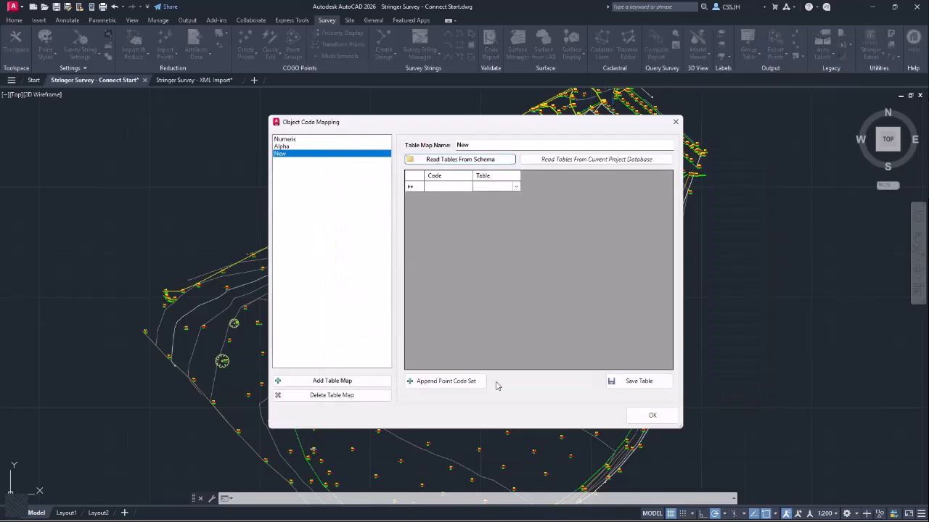
# - Append the Numeric (Individual Layers) code set, mapping 001* to TREE and 002* to POLE
pyautogui.click(455, 385)
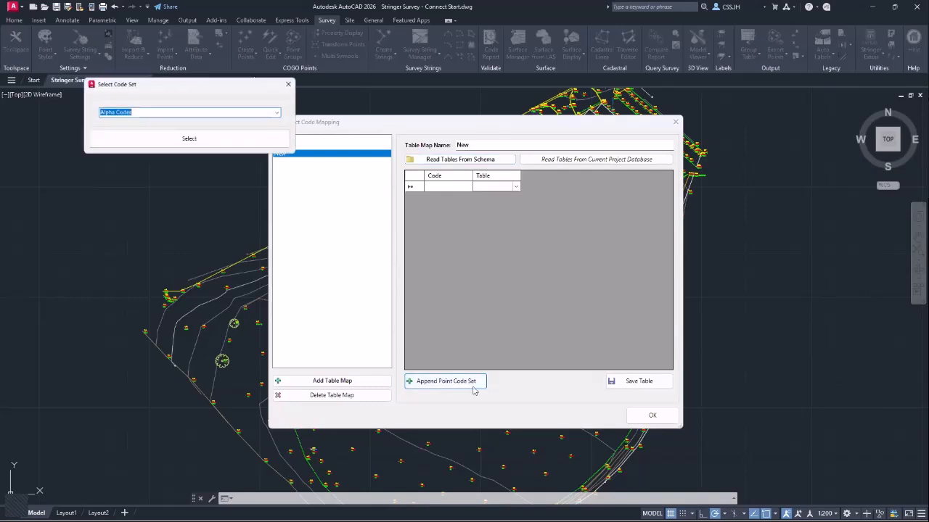
pyautogui.click(280, 116)
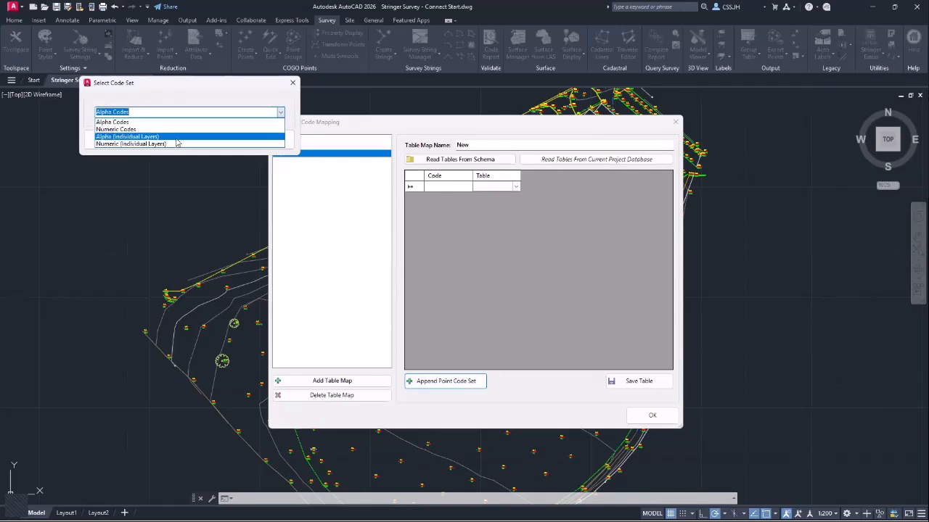
pyautogui.click(173, 145)
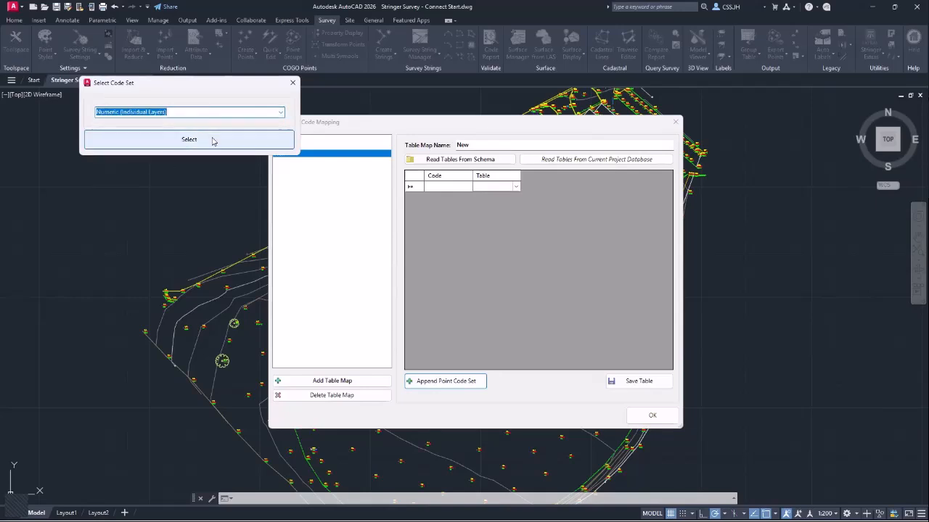
pyautogui.click(189, 139)
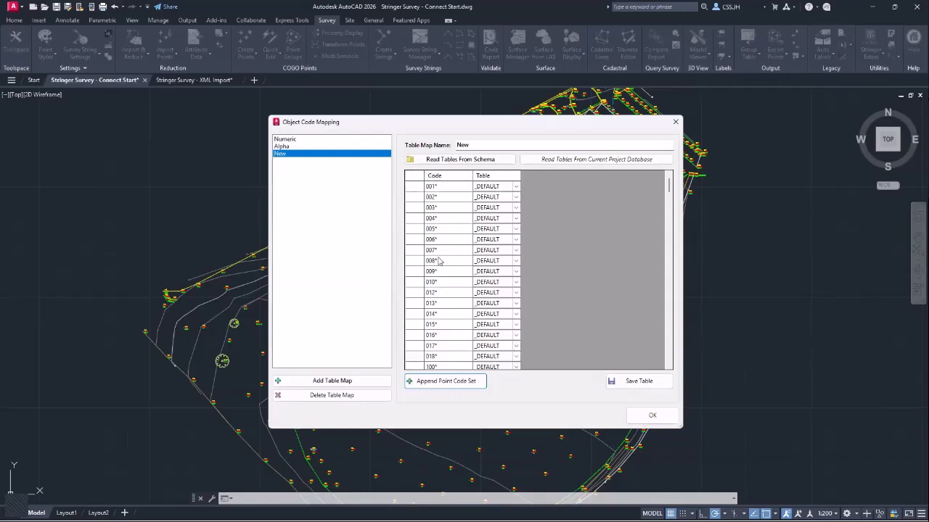
pyautogui.click(508, 186)
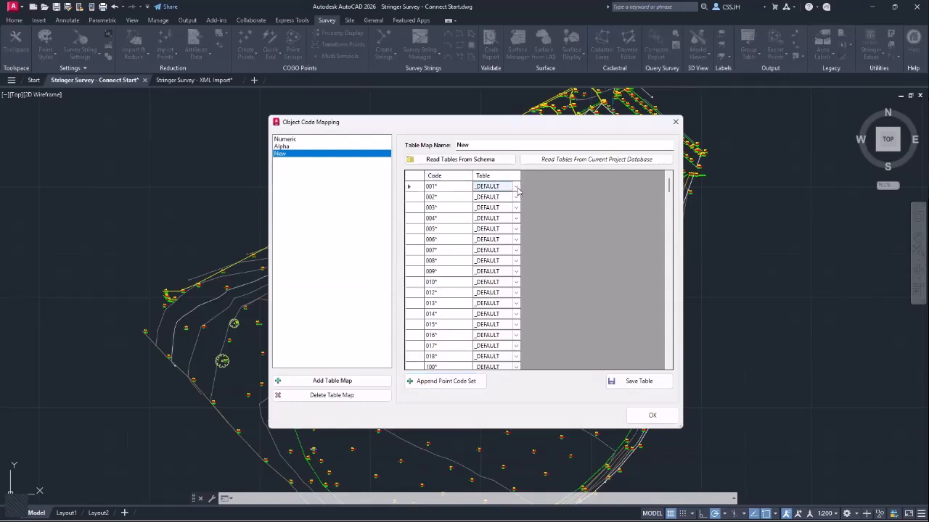
pyautogui.click(517, 187)
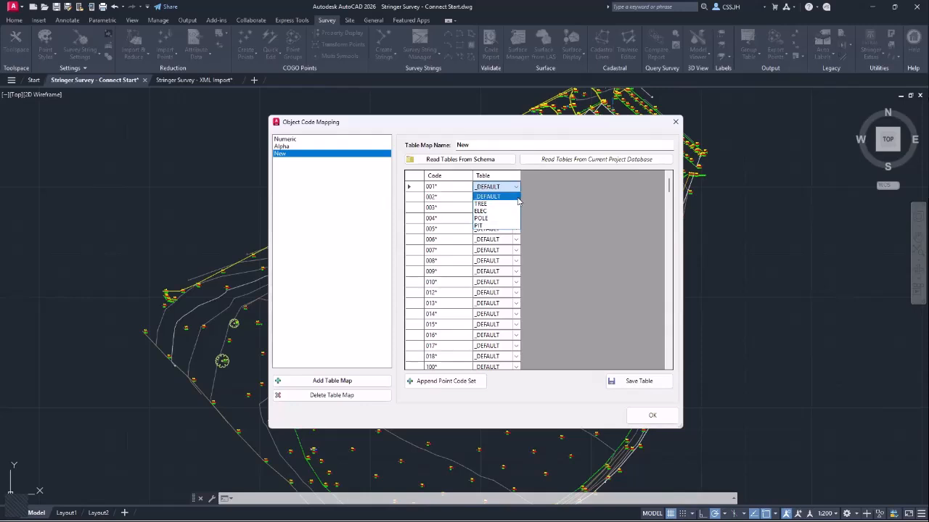
pyautogui.click(502, 204)
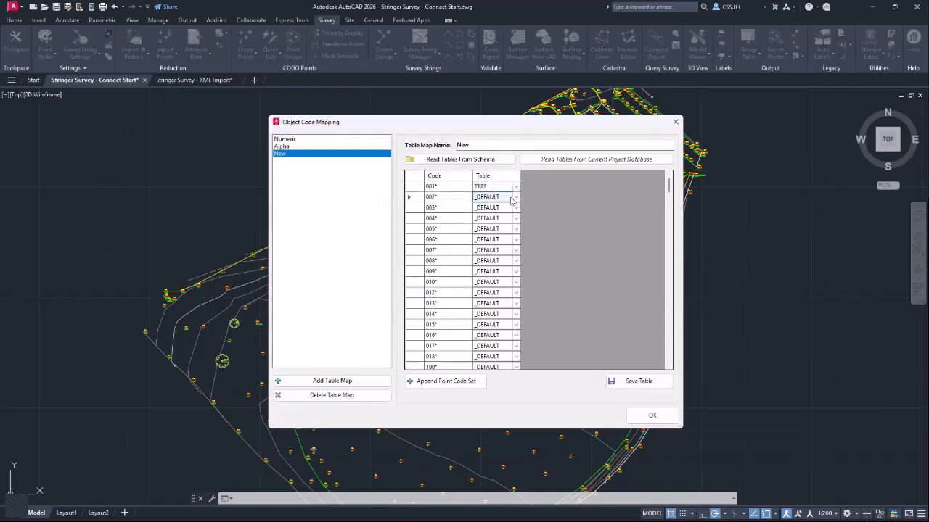
pyautogui.click(513, 199)
pyautogui.click(499, 232)
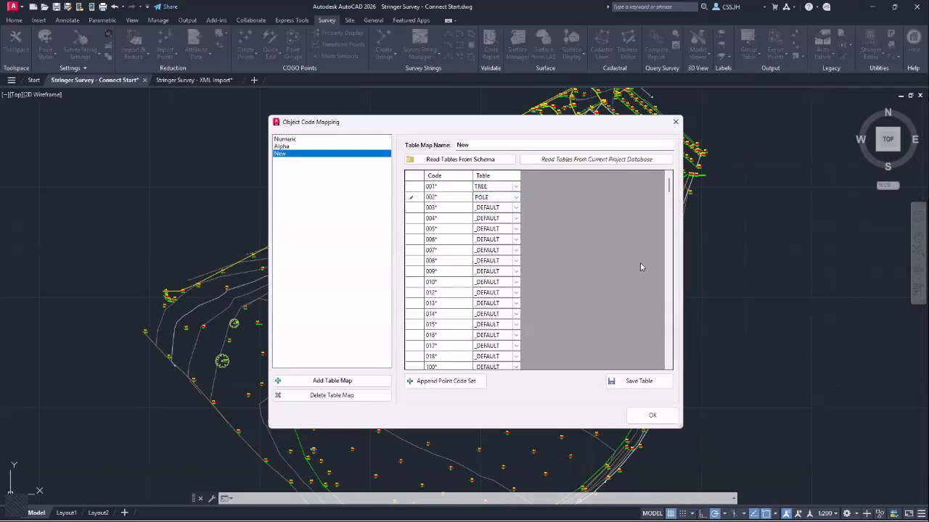
# - Save the New code map and close the Object Code Mapping dialog
pyautogui.click(286, 140)
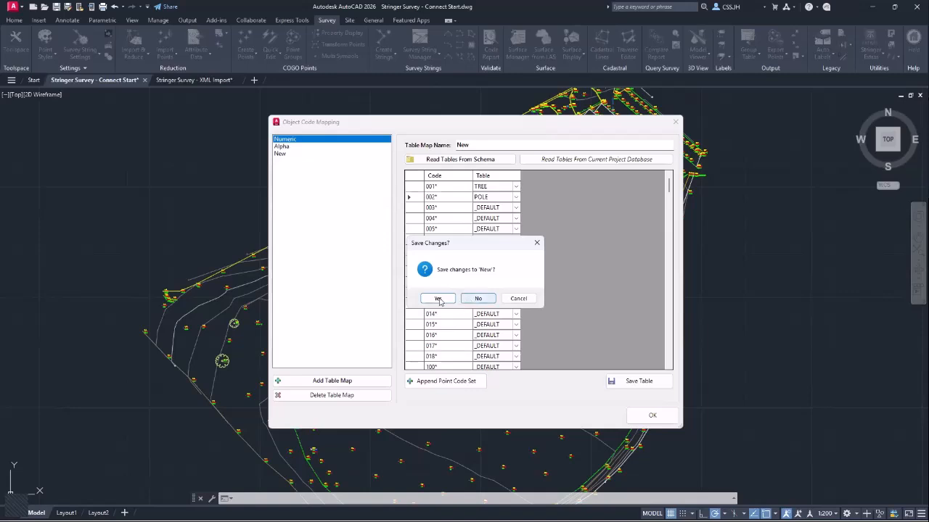
pyautogui.click(438, 298)
pyautogui.scroll(-3, 584, 210)
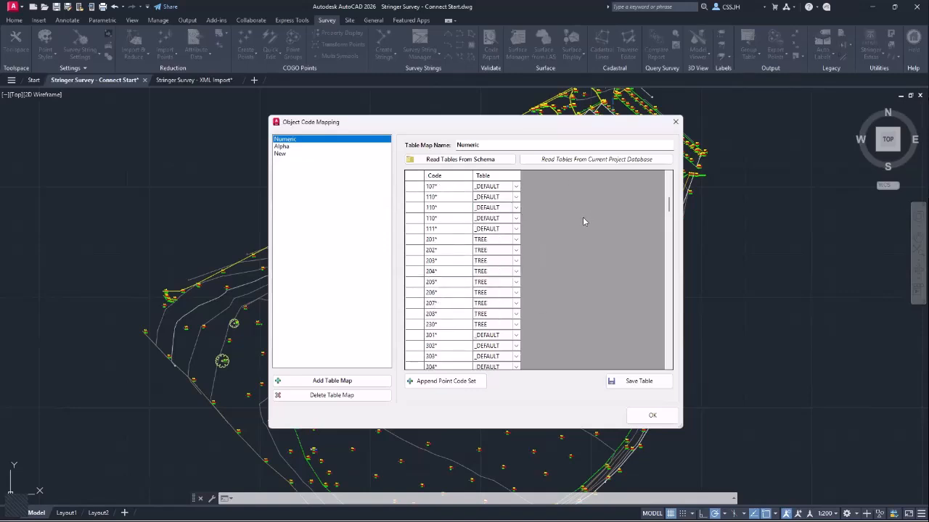
pyautogui.scroll(-5, 592, 330)
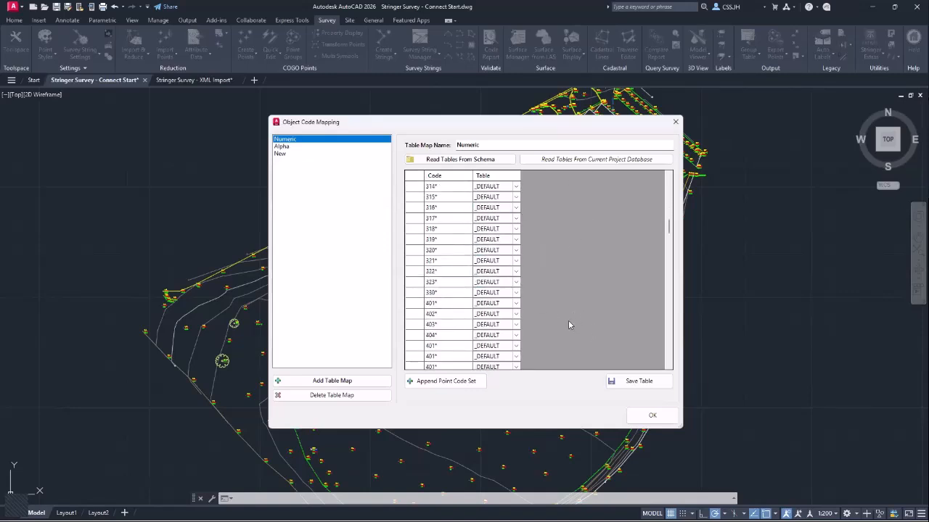
pyautogui.scroll(-10, 562, 319)
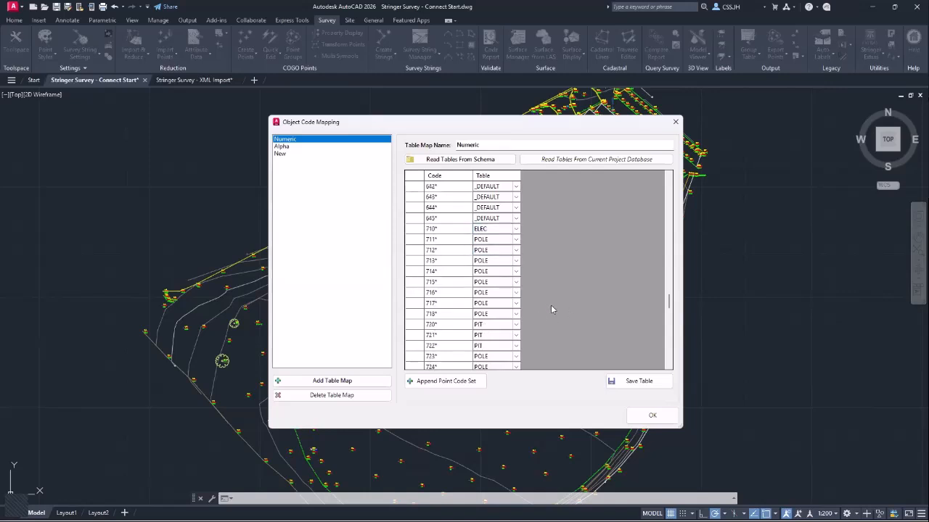
pyautogui.click(676, 123)
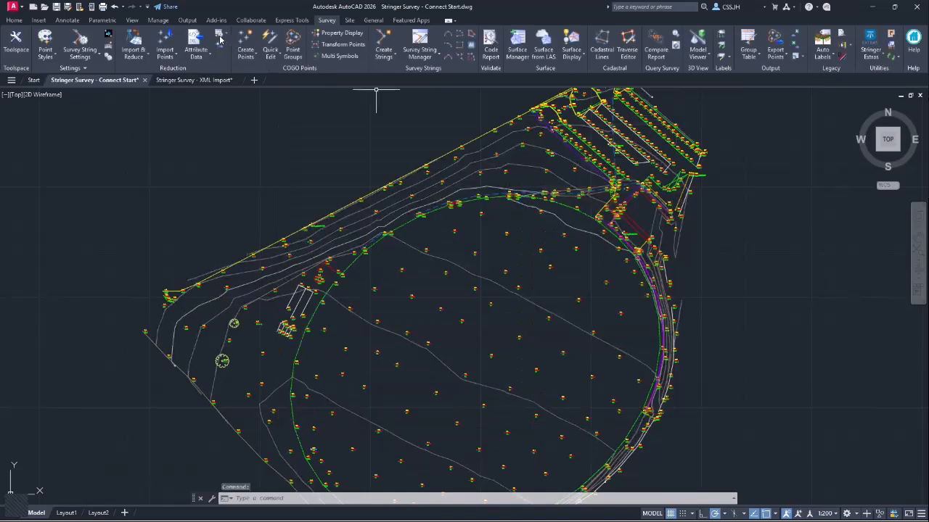
pyautogui.click(222, 36)
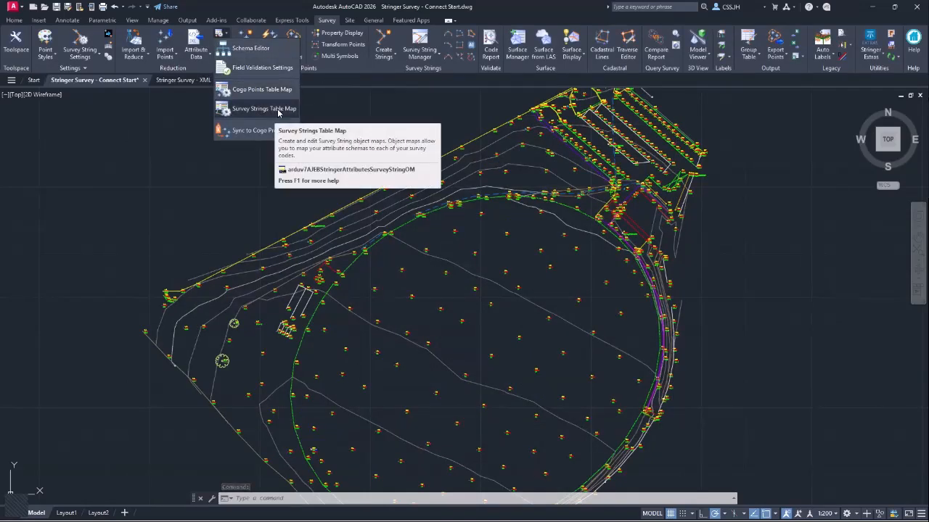
pyautogui.click(278, 110)
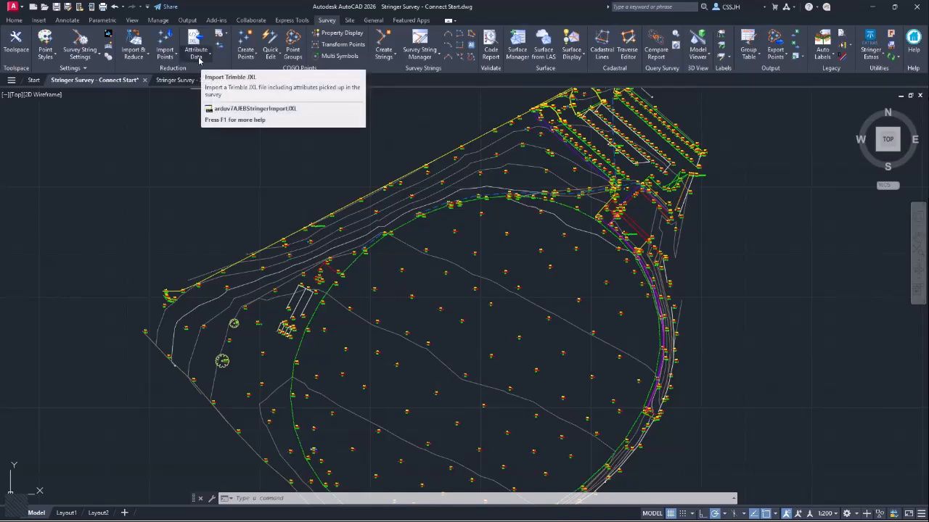
pyautogui.click(199, 58)
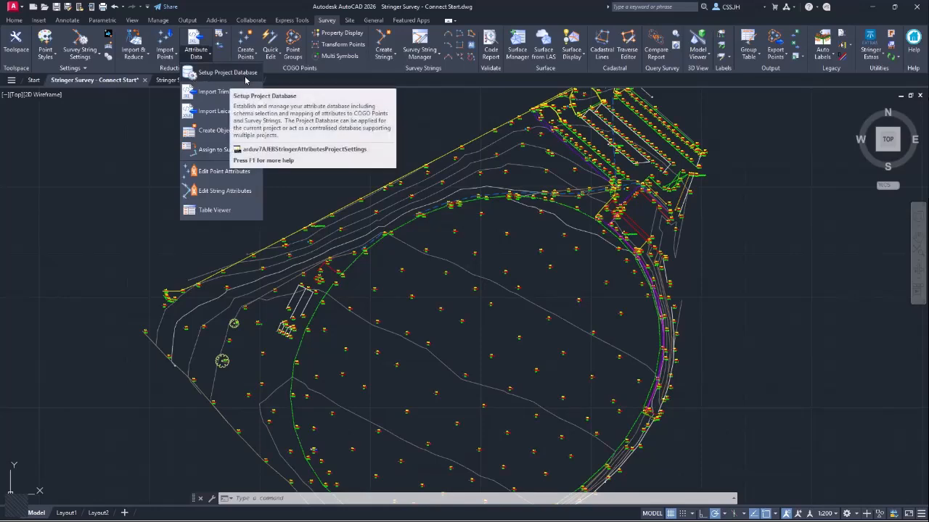
# - Set up a new project database with BasicSchema and Numeric maps for cogo points and strings
pyautogui.click(244, 74)
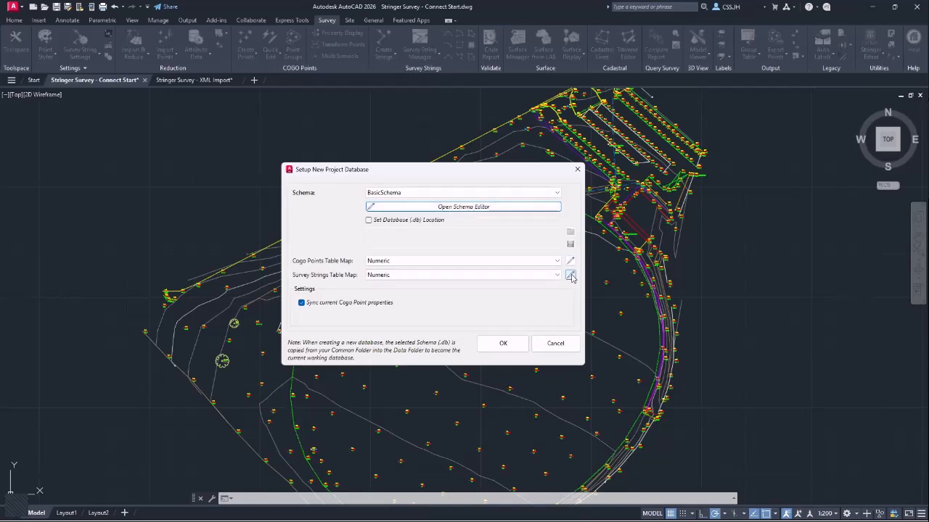
pyautogui.click(543, 194)
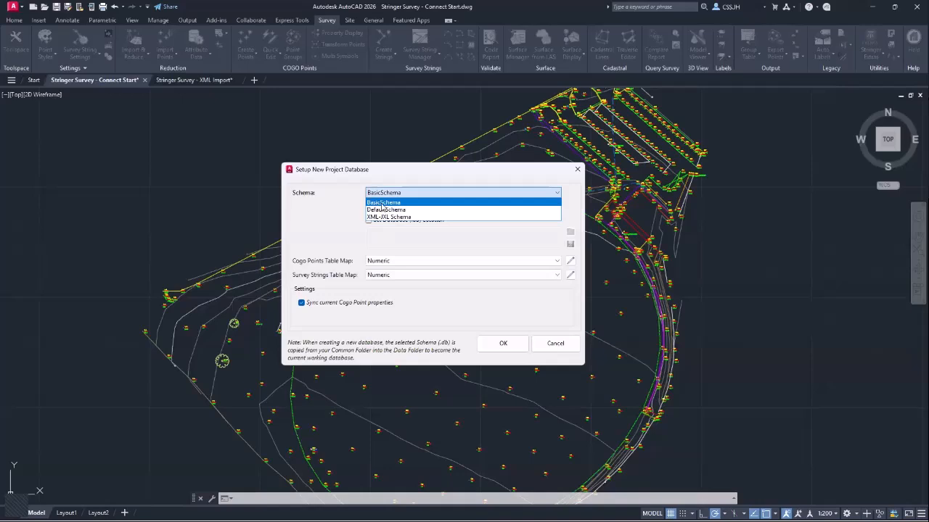
pyautogui.click(389, 205)
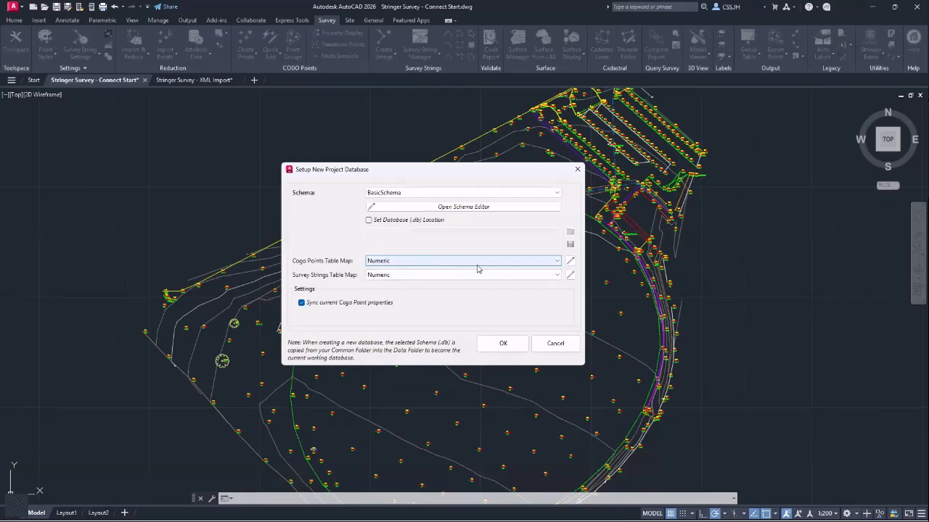
pyautogui.click(500, 268)
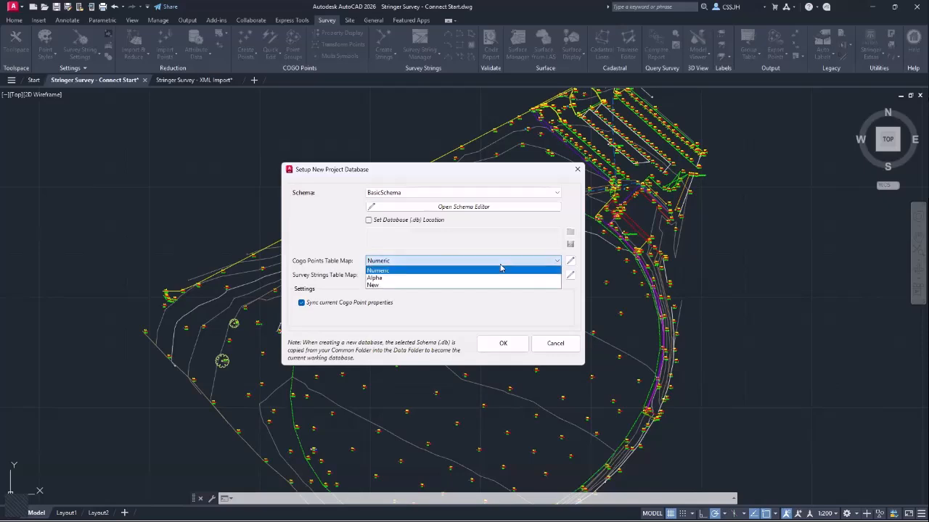
pyautogui.click(498, 270)
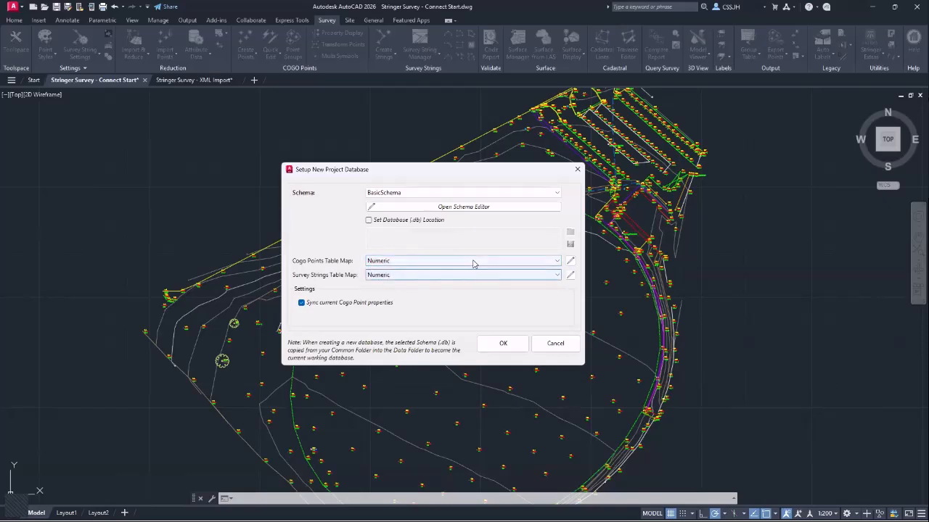
pyautogui.click(396, 264)
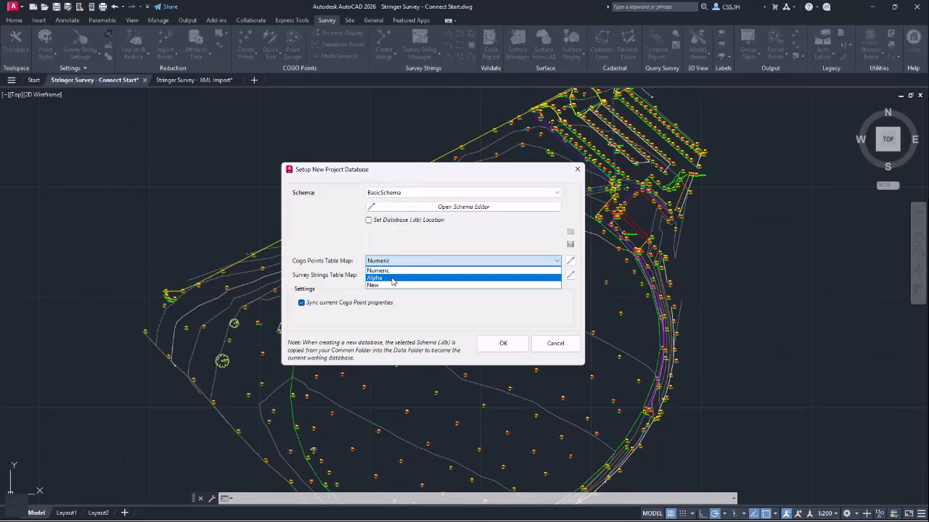
pyautogui.click(394, 271)
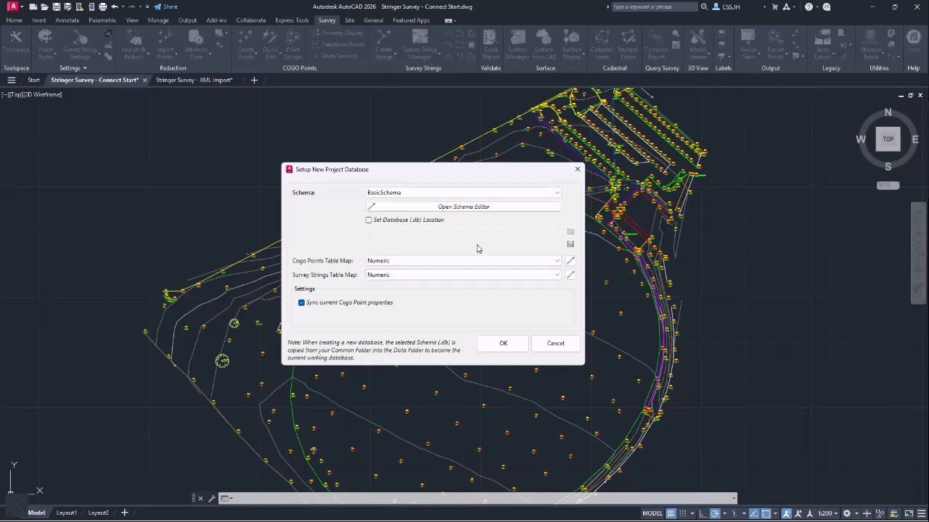
pyautogui.click(507, 347)
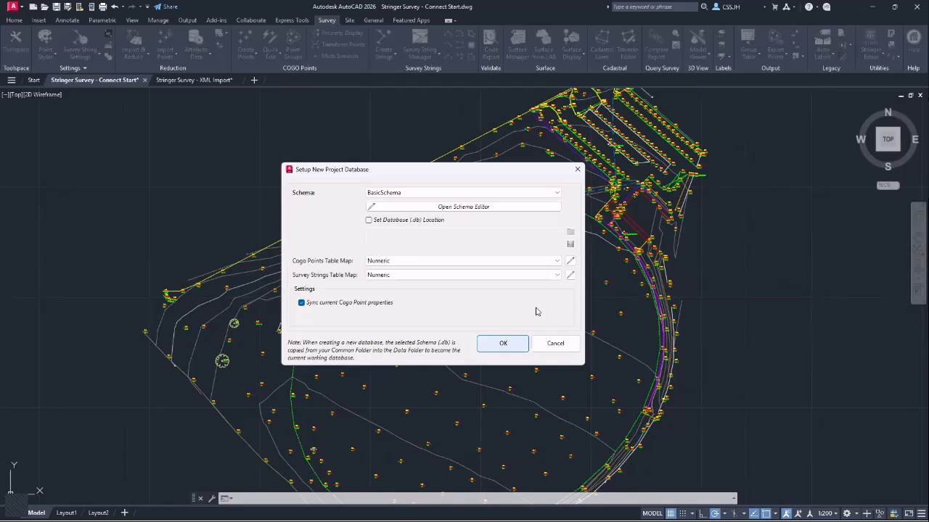
# - Close the project database setup and list the schema and table map tools
pyautogui.press('Return')
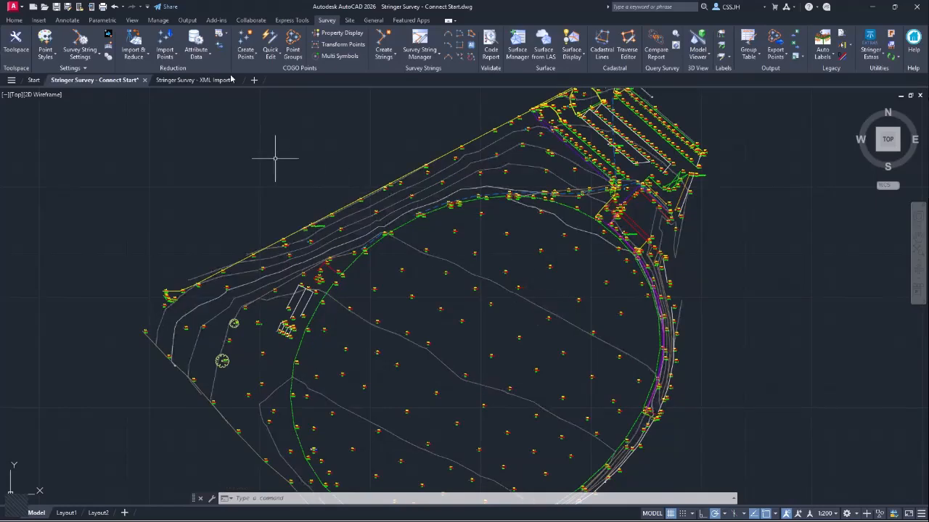
pyautogui.click(228, 36)
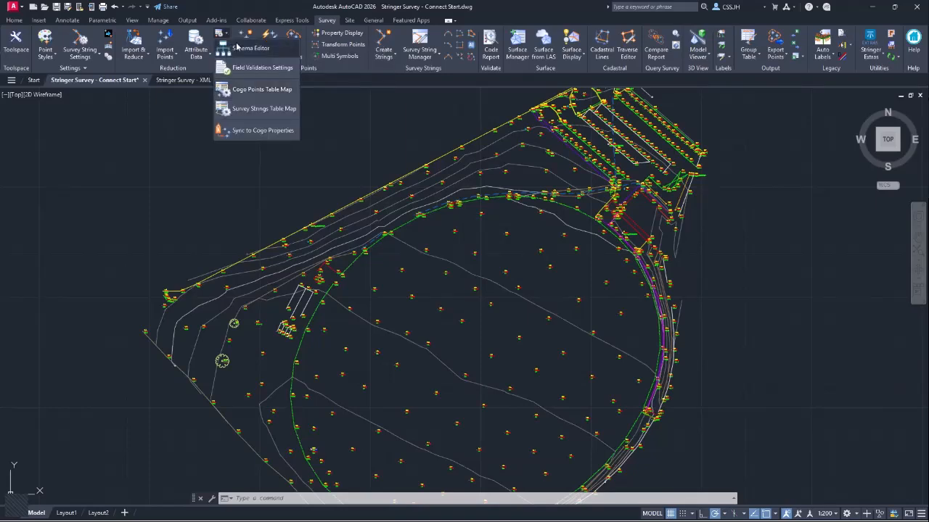
pyautogui.click(245, 52)
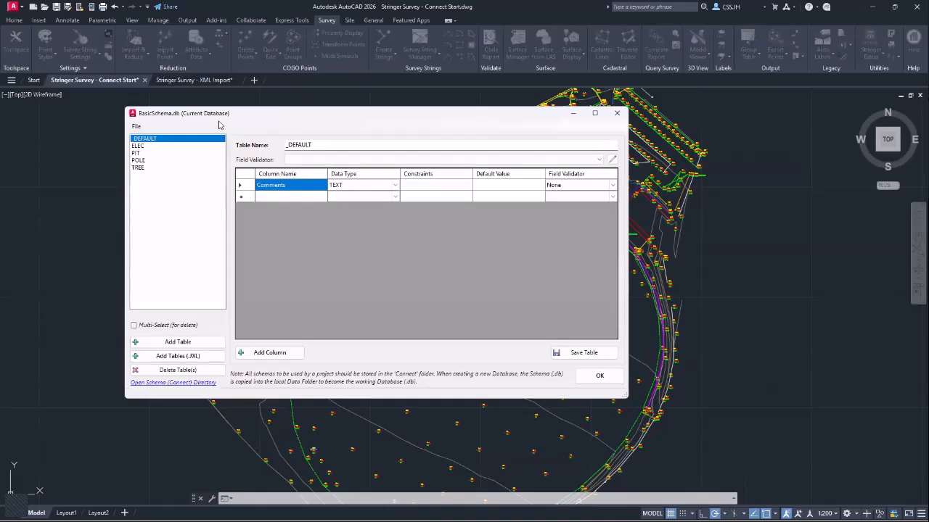
pyautogui.click(592, 374)
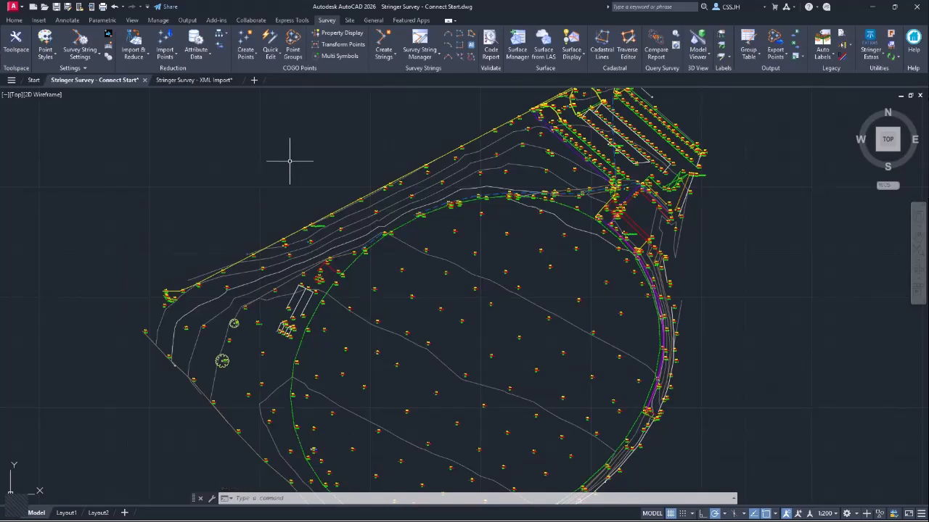
# - Start Edit Point Attributes and pick survey point 1239
pyautogui.click(197, 60)
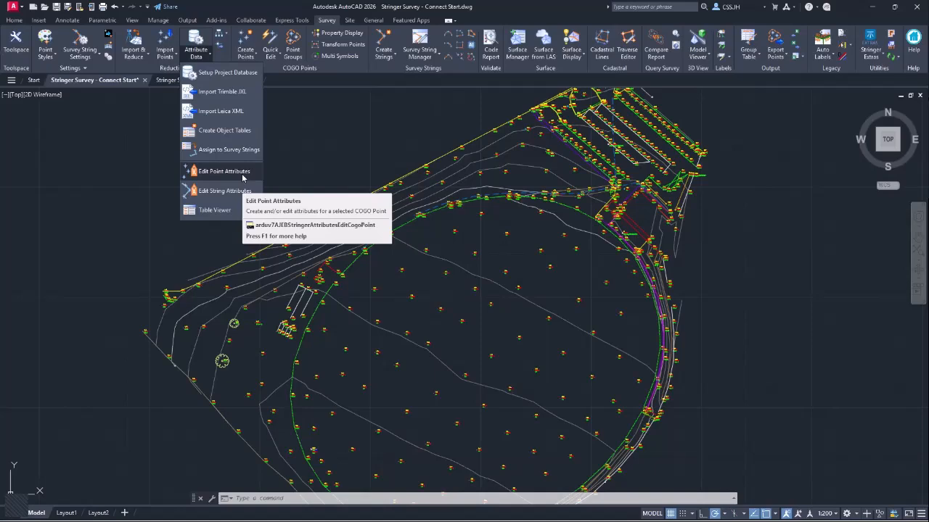
pyautogui.click(243, 177)
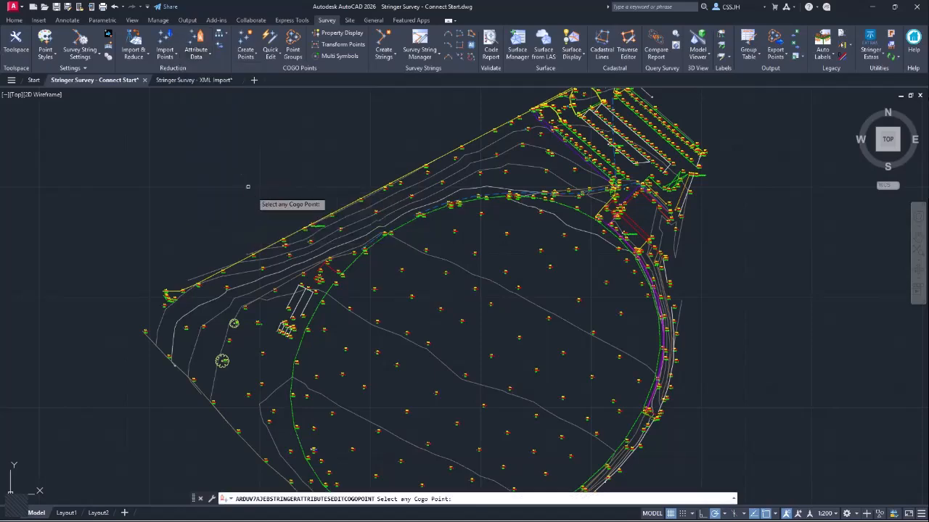
pyautogui.scroll(4, 321, 304)
pyautogui.scroll(4, 321, 303)
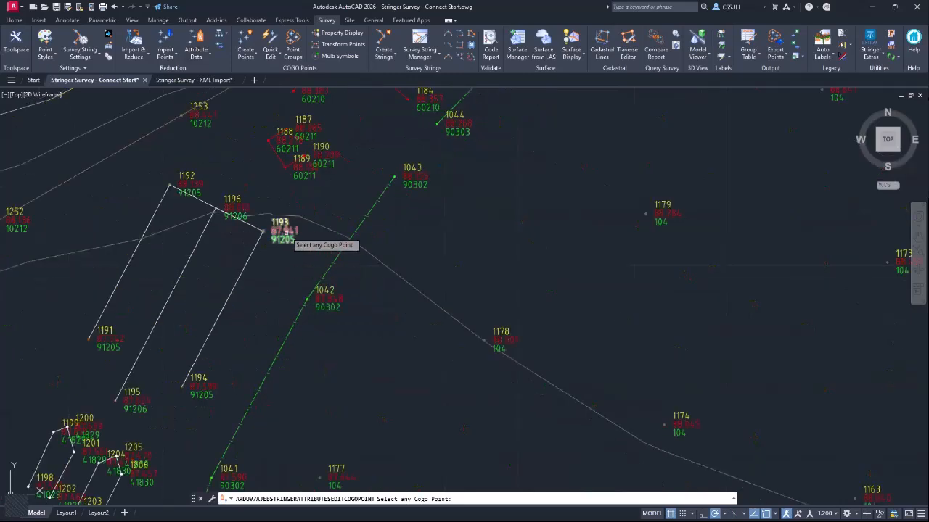
pyautogui.moveTo(298, 251); pyautogui.dragTo(413, 174, button='middle')
pyautogui.moveTo(413, 174); pyautogui.dragTo(424, 170)
pyautogui.scroll(-6, 456, 240)
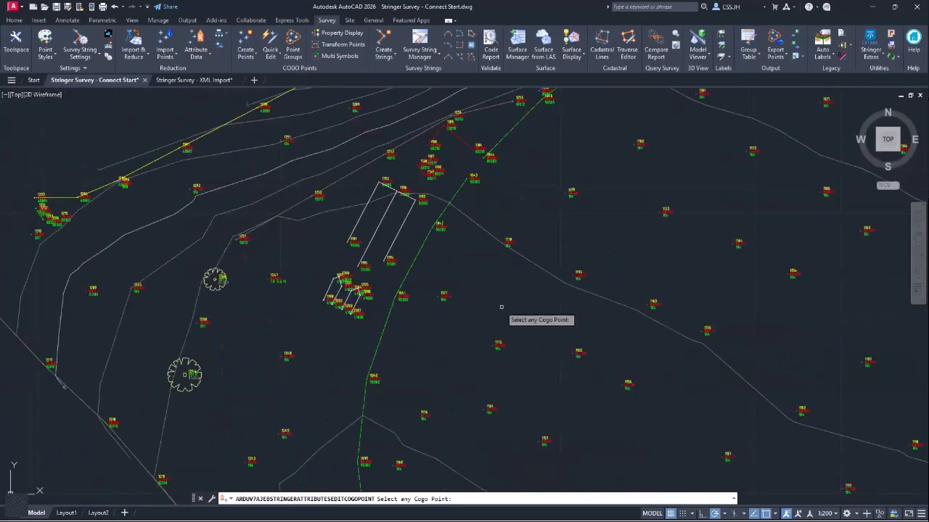
pyautogui.moveTo(680, 410); pyautogui.dragTo(462, 112, button='middle')
pyautogui.scroll(8, 414, 362)
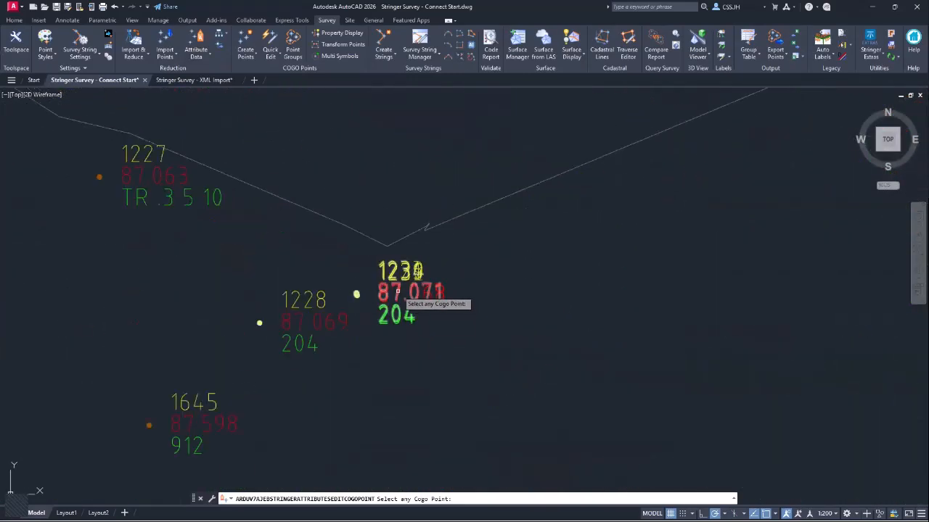
pyautogui.click(401, 297)
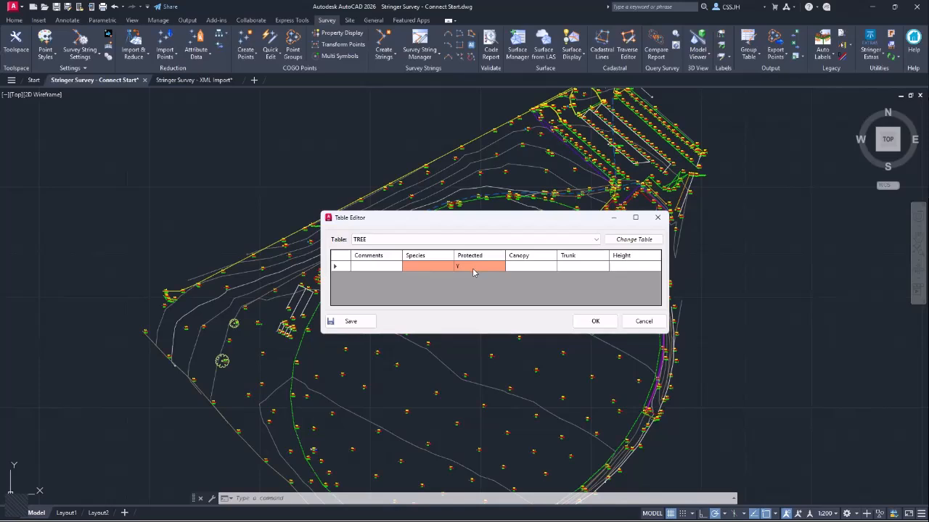
# - Set the TREE record's Protected field to Yes and confirm
pyautogui.click(501, 267)
pyautogui.click(475, 276)
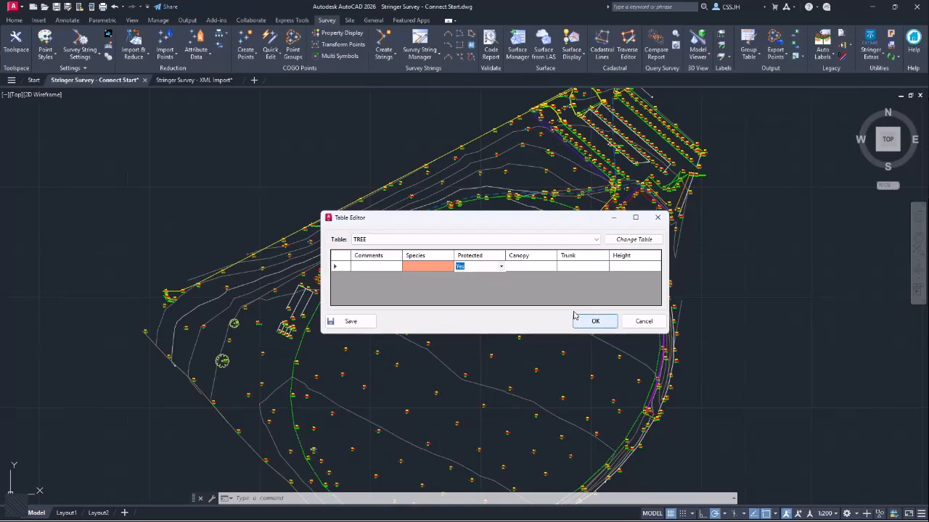
pyautogui.click(592, 321)
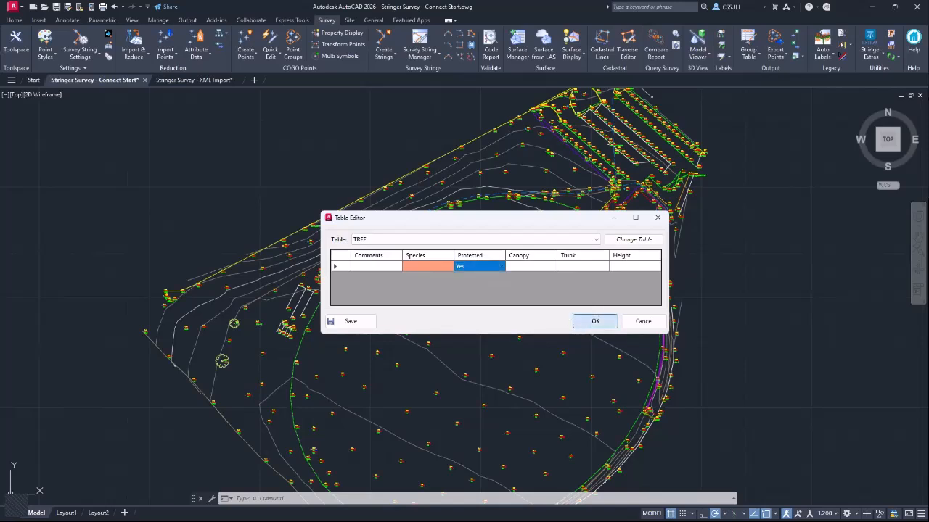
# - Switch a picked survey point's attribute table from _DEFAULT to ELEC and save the change
pyautogui.click(196, 50)
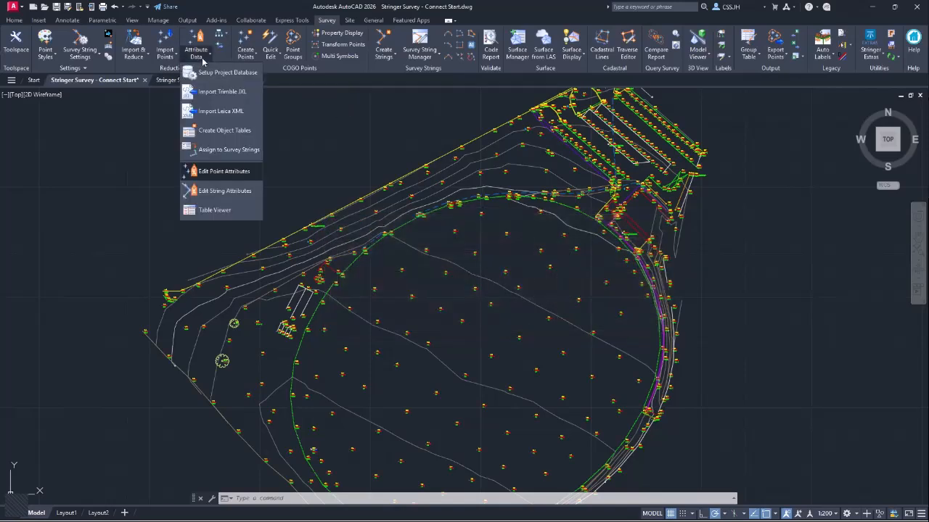
pyautogui.click(227, 172)
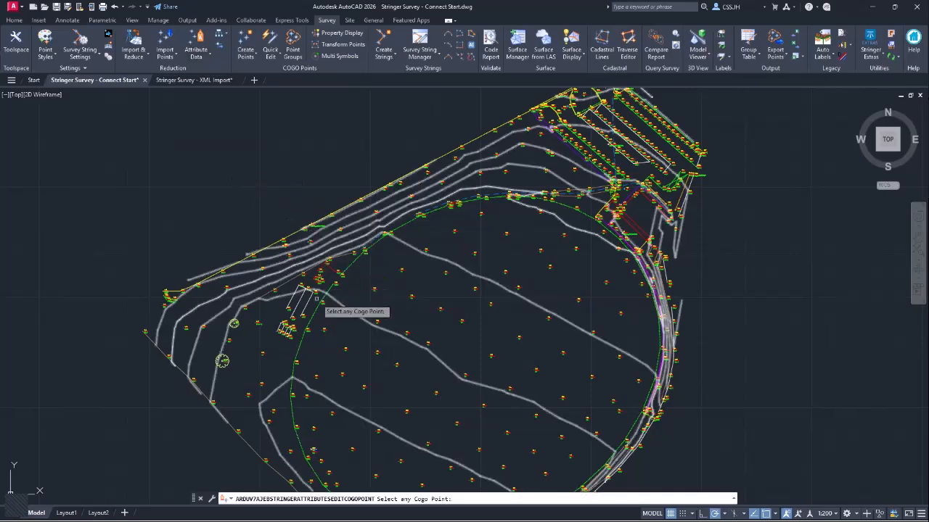
pyautogui.scroll(6, 305, 372)
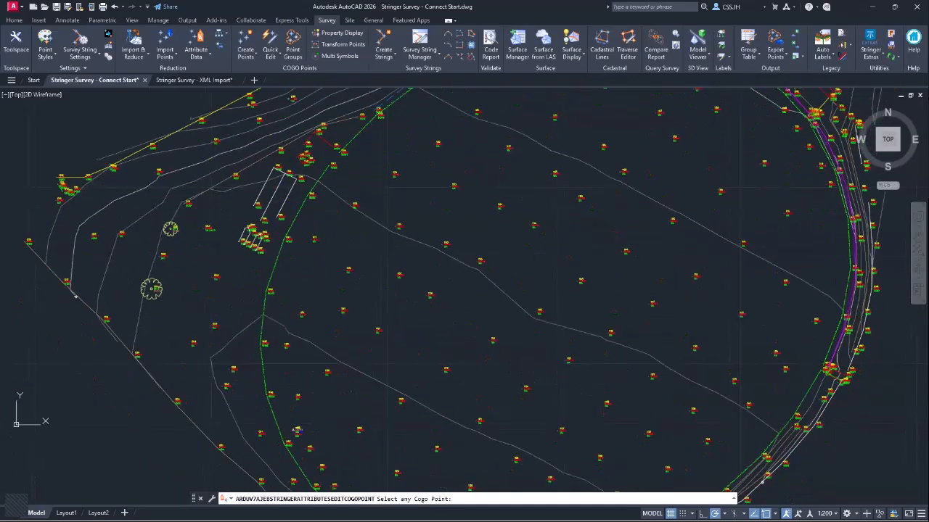
pyautogui.click(315, 375)
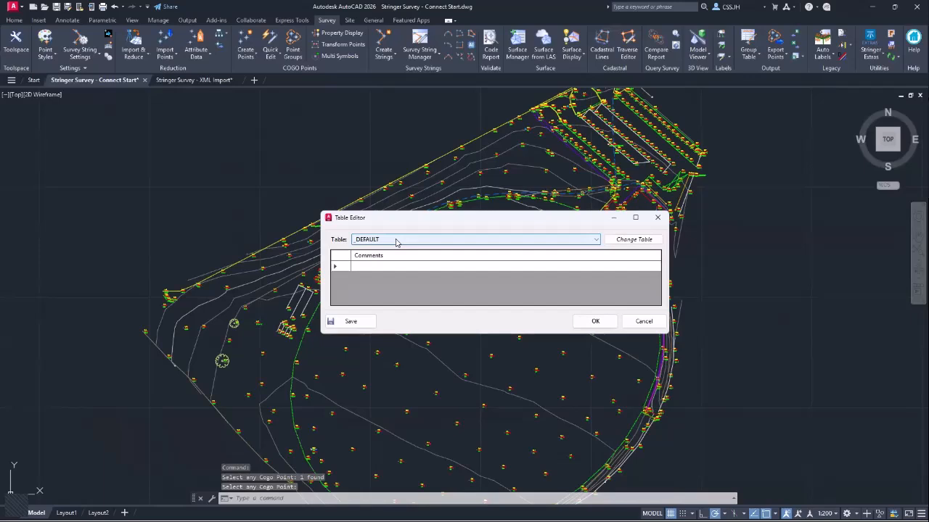
pyautogui.click(396, 243)
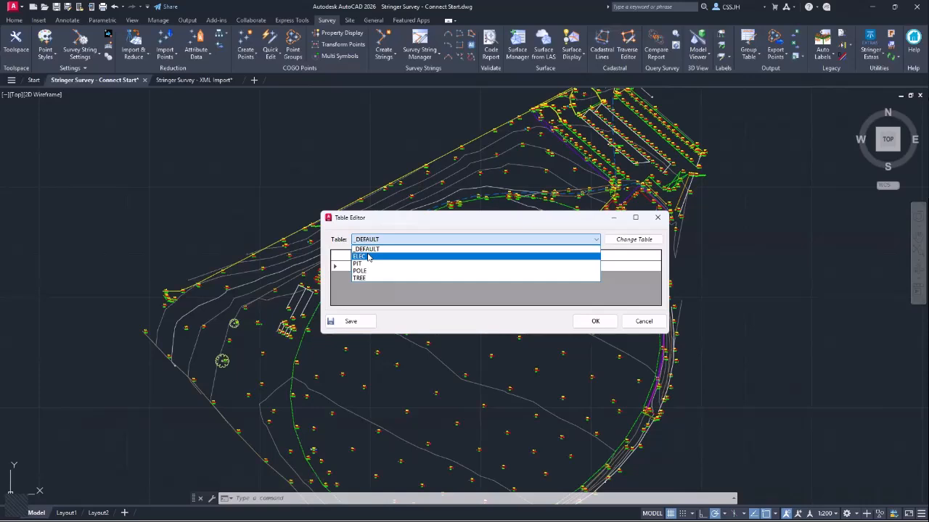
pyautogui.click(369, 258)
pyautogui.click(635, 239)
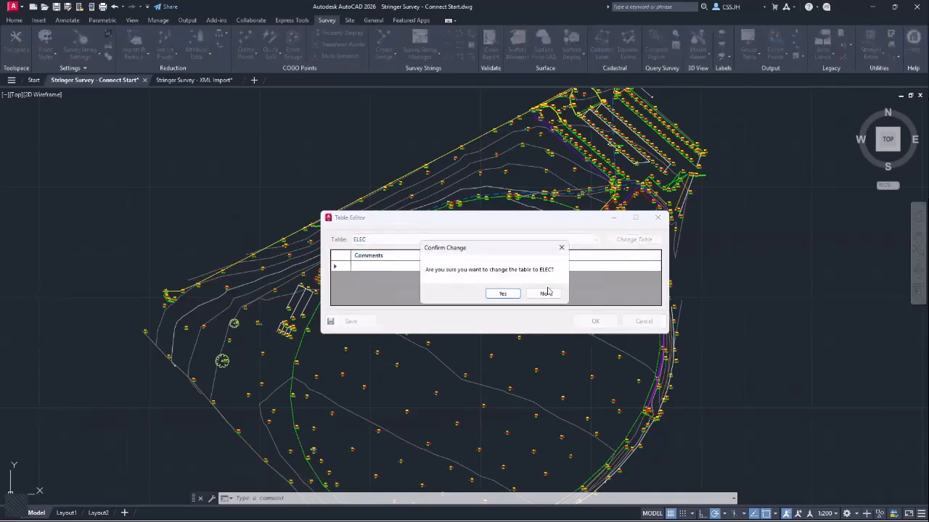
pyautogui.click(502, 293)
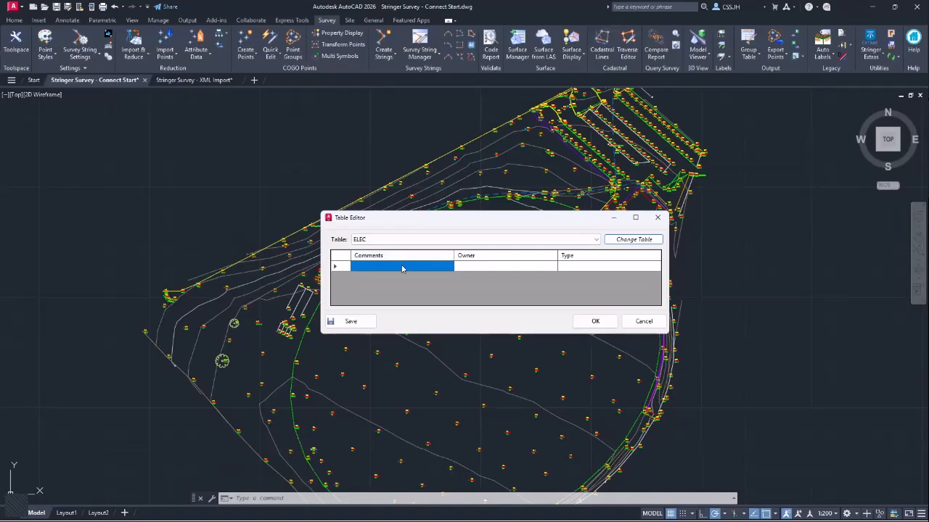
pyautogui.click(363, 322)
pyautogui.click(519, 300)
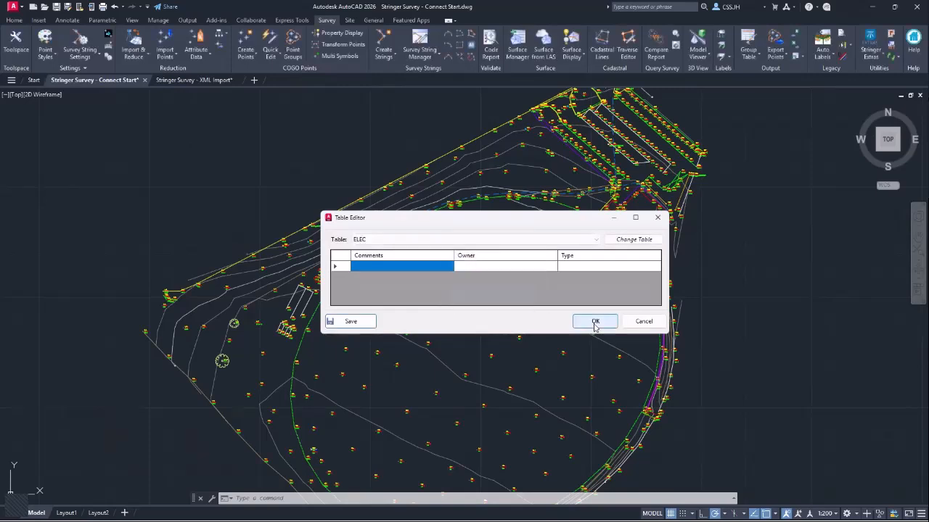
pyautogui.click(595, 323)
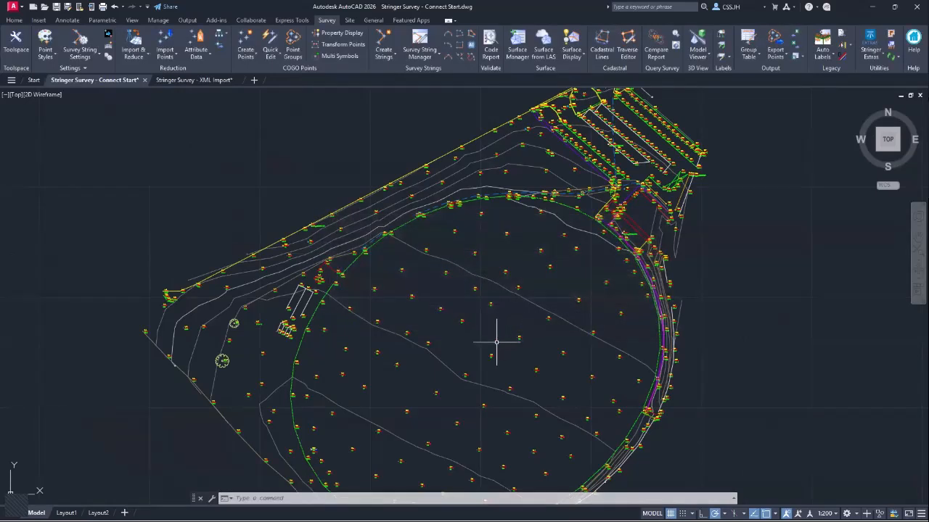
pyautogui.click(196, 58)
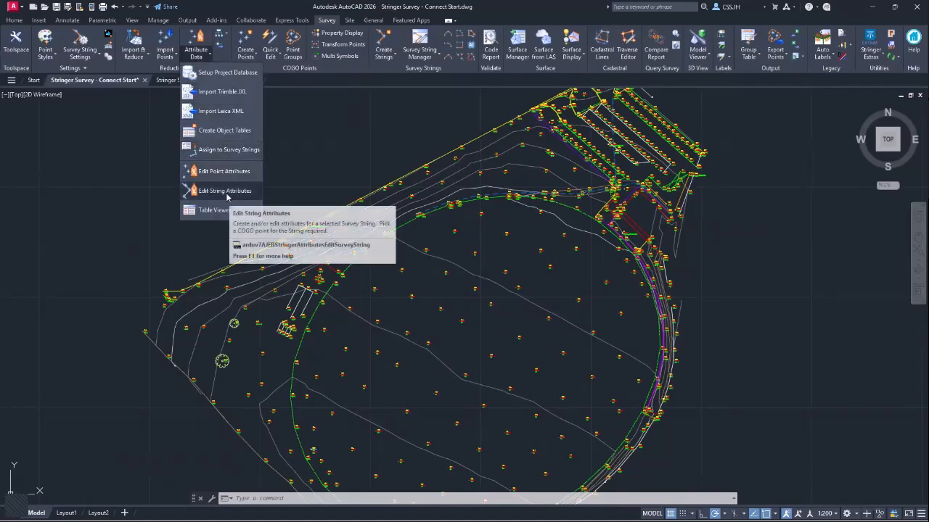
pyautogui.click(227, 192)
pyautogui.scroll(5, 299, 318)
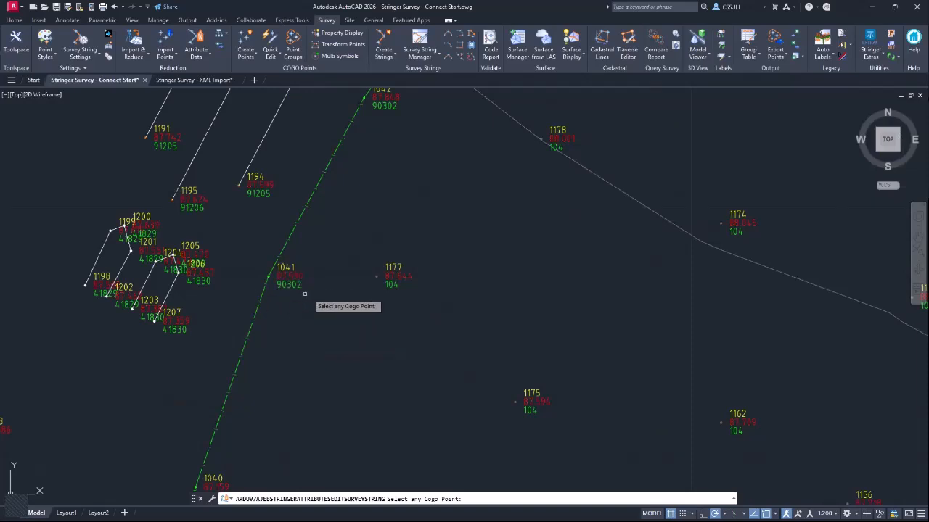
pyautogui.click(293, 286)
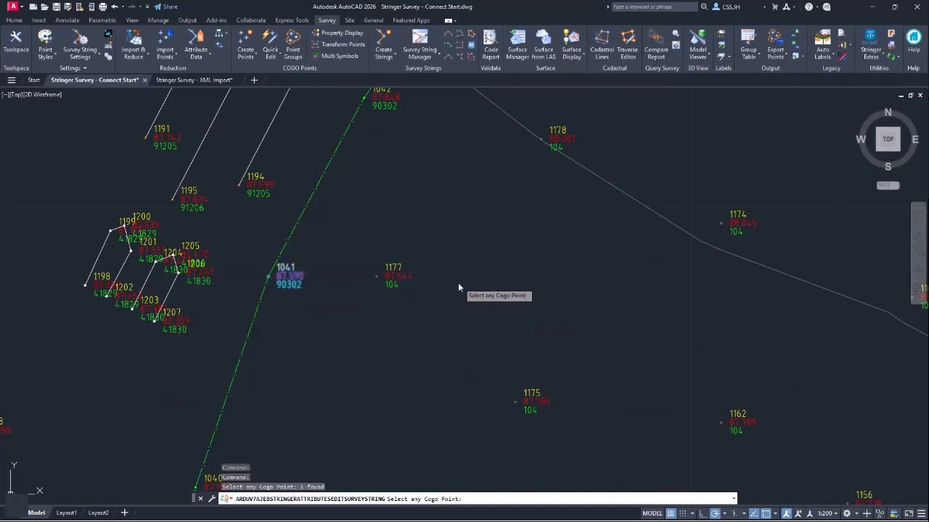
pyautogui.press('Return')
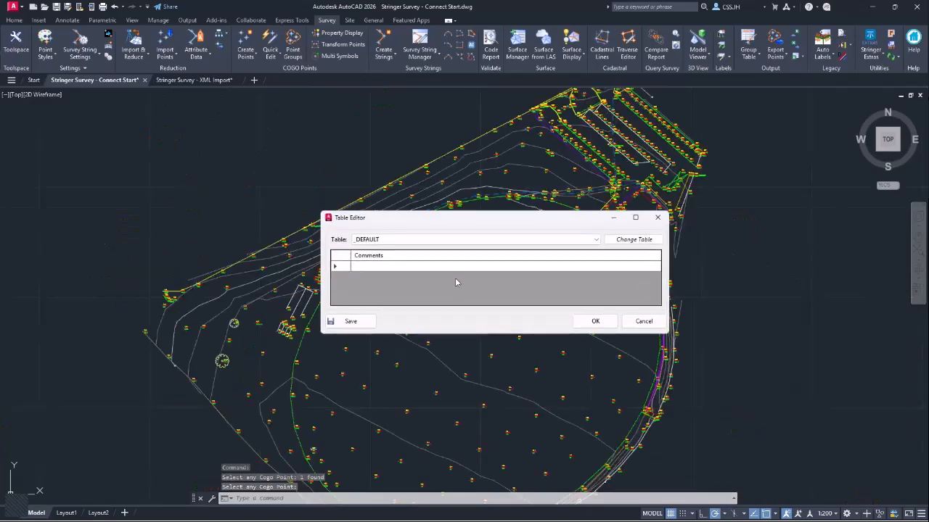
pyautogui.click(393, 239)
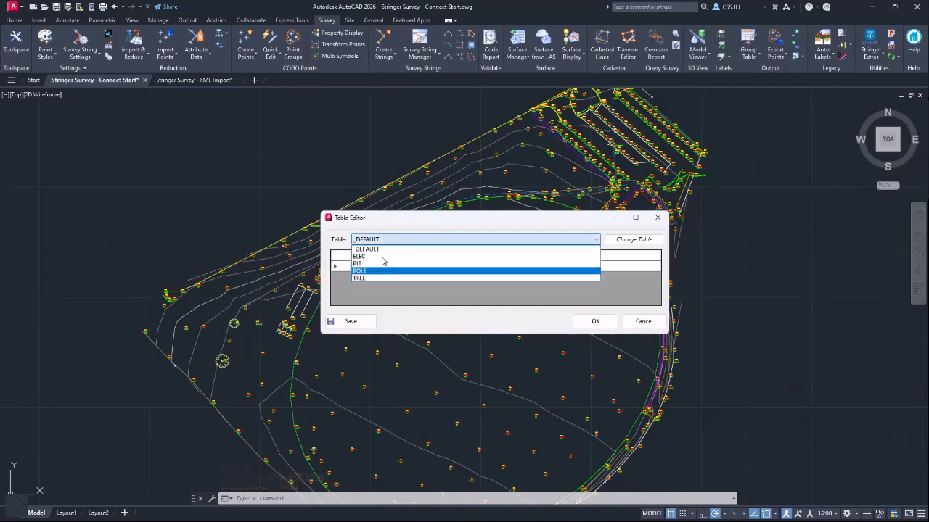
pyautogui.click(406, 298)
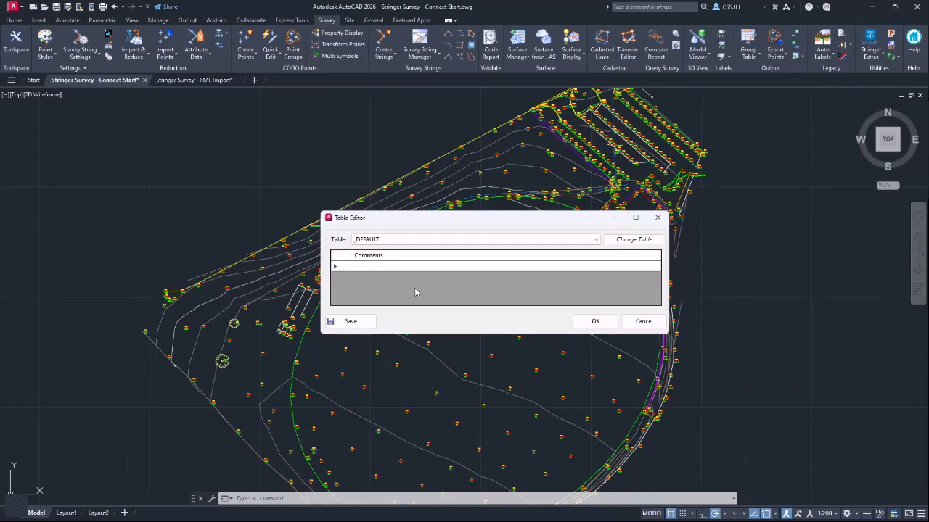
pyautogui.click(641, 321)
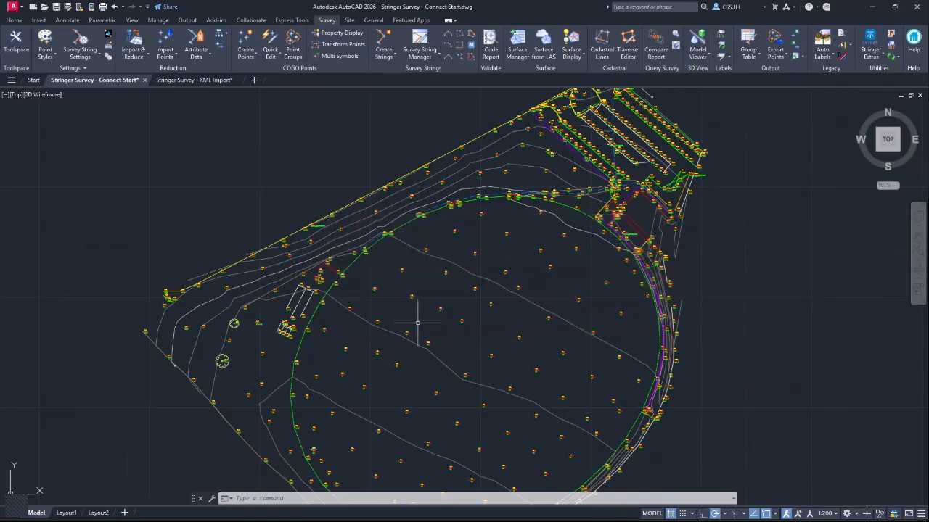
pyautogui.click(413, 319)
pyautogui.click(407, 317)
# - Open the Table Viewer listing Cogo Point attributes and show the TREE table
pyautogui.click(197, 52)
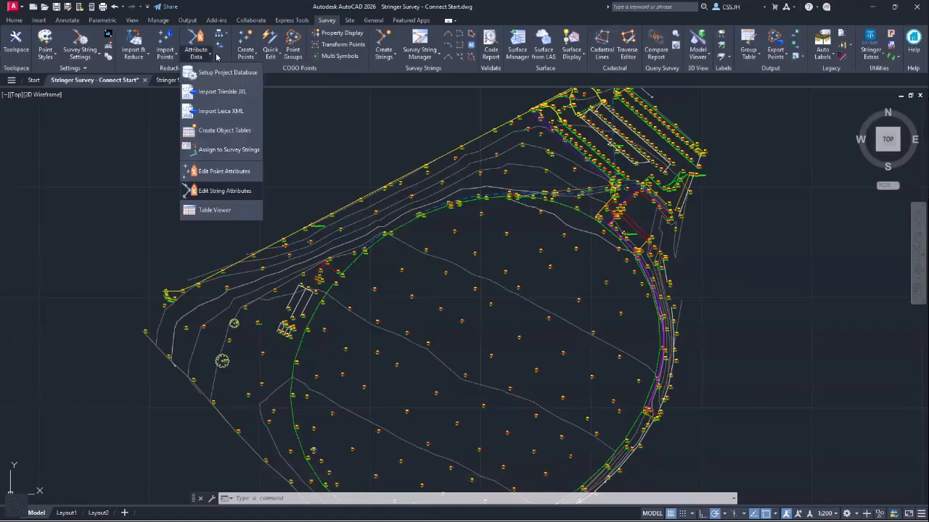
pyautogui.click(218, 211)
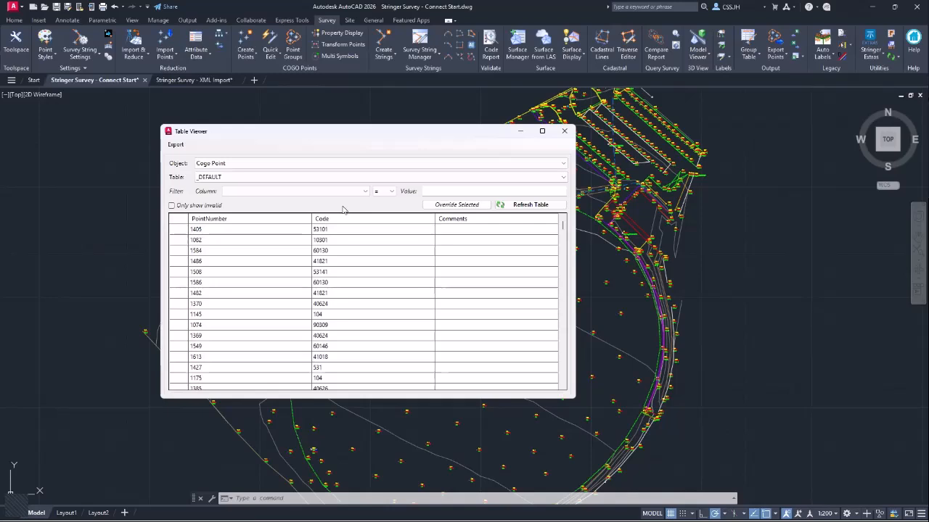
pyautogui.click(230, 166)
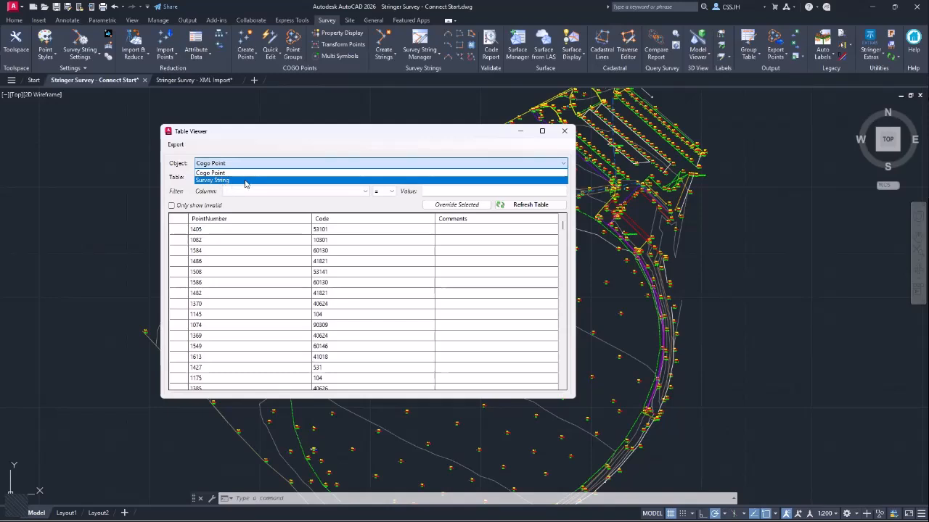
pyautogui.click(276, 172)
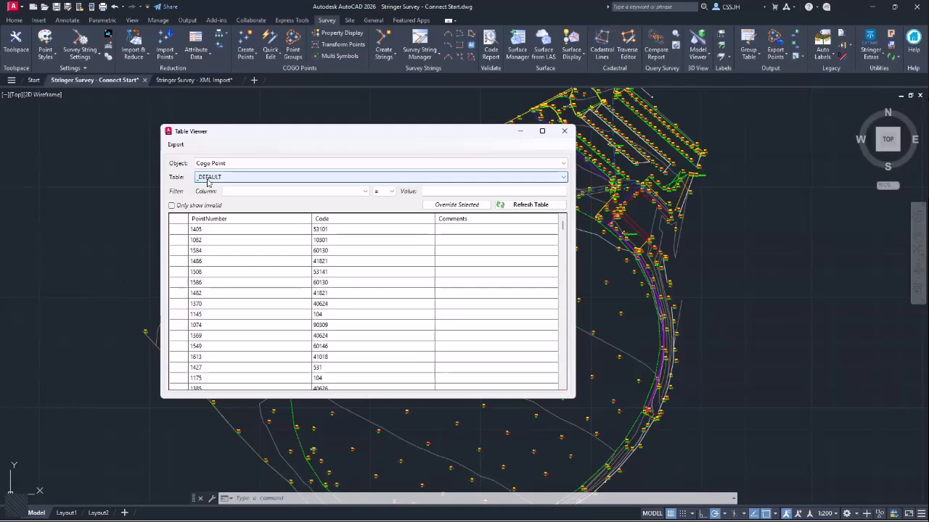
pyautogui.click(230, 182)
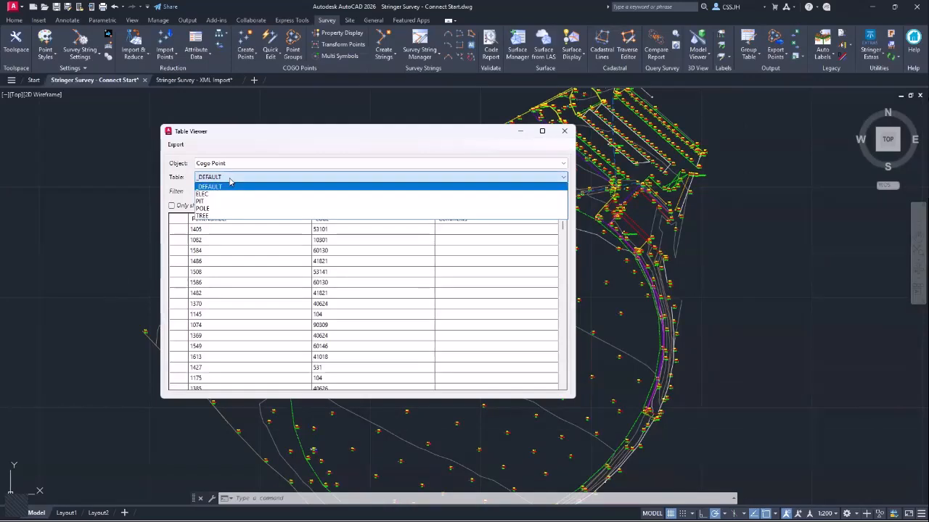
pyautogui.click(222, 216)
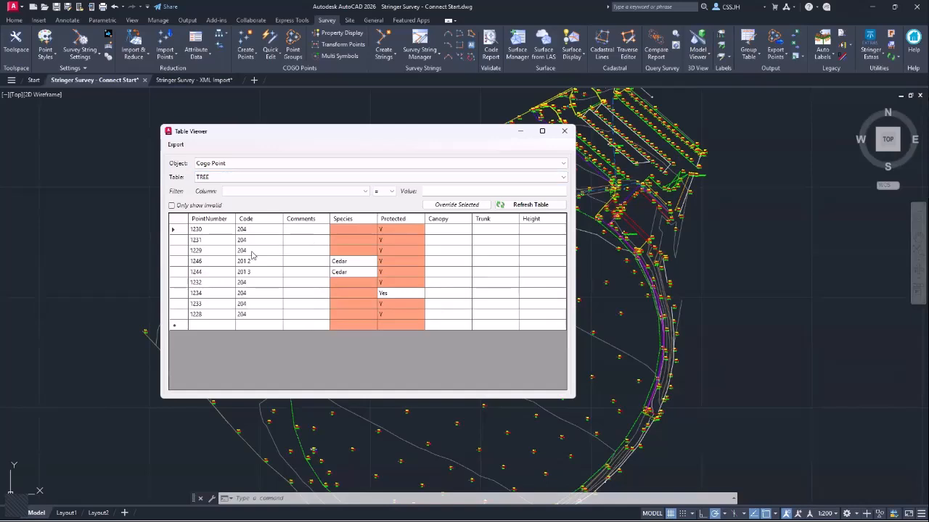
pyautogui.click(266, 192)
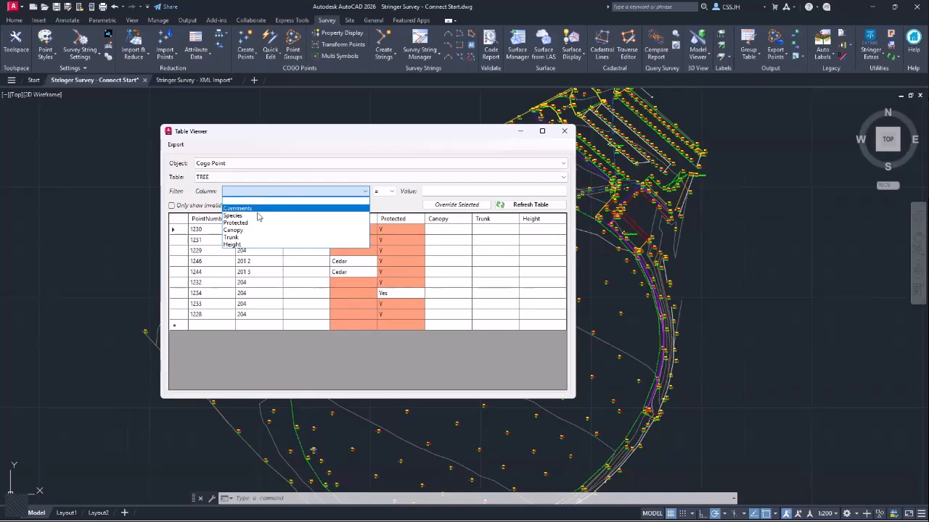
pyautogui.click(386, 192)
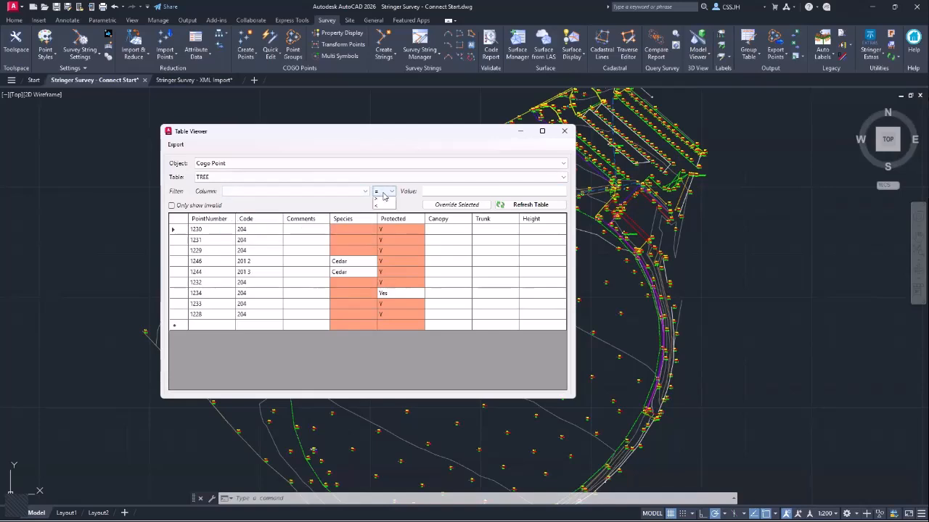
pyautogui.click(392, 193)
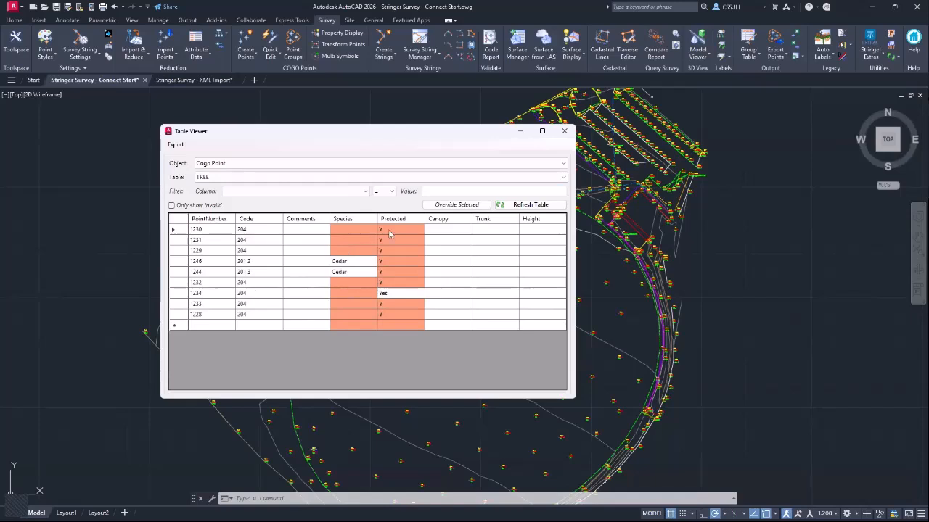
pyautogui.click(348, 264)
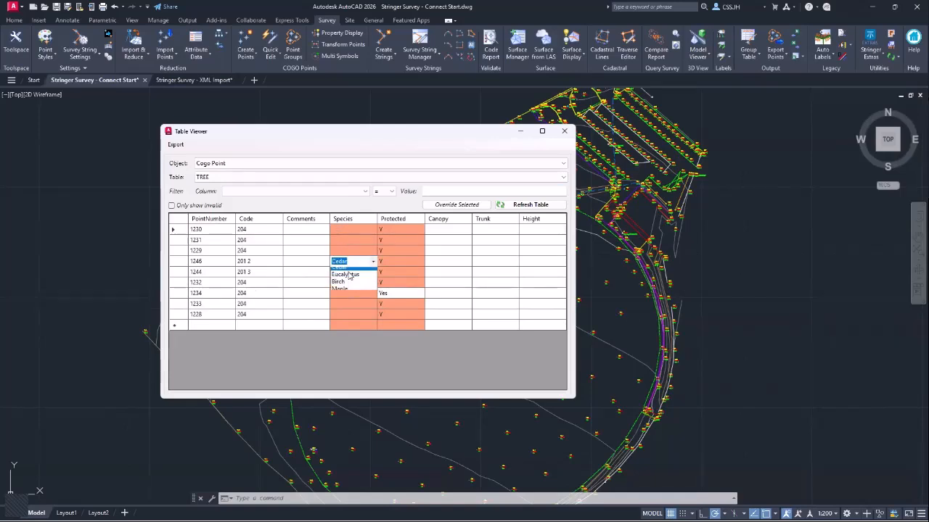
pyautogui.click(306, 265)
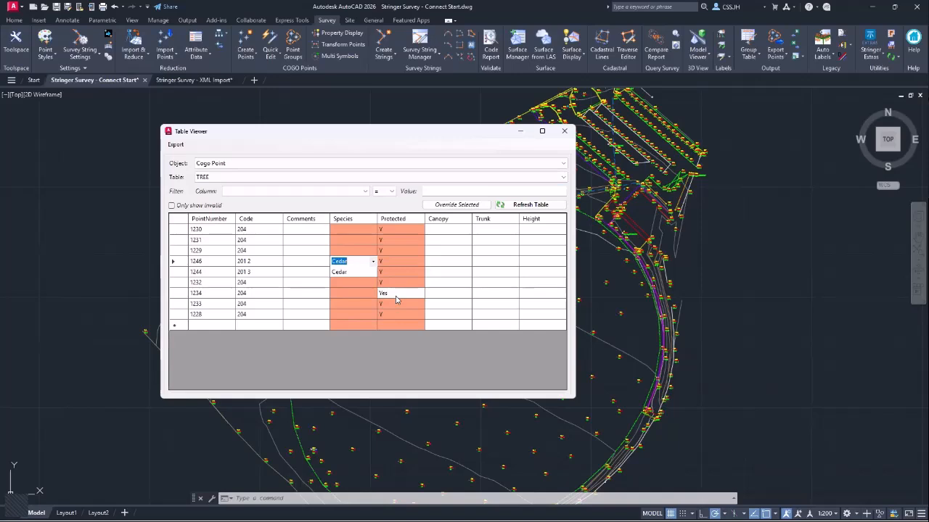
pyautogui.click(438, 263)
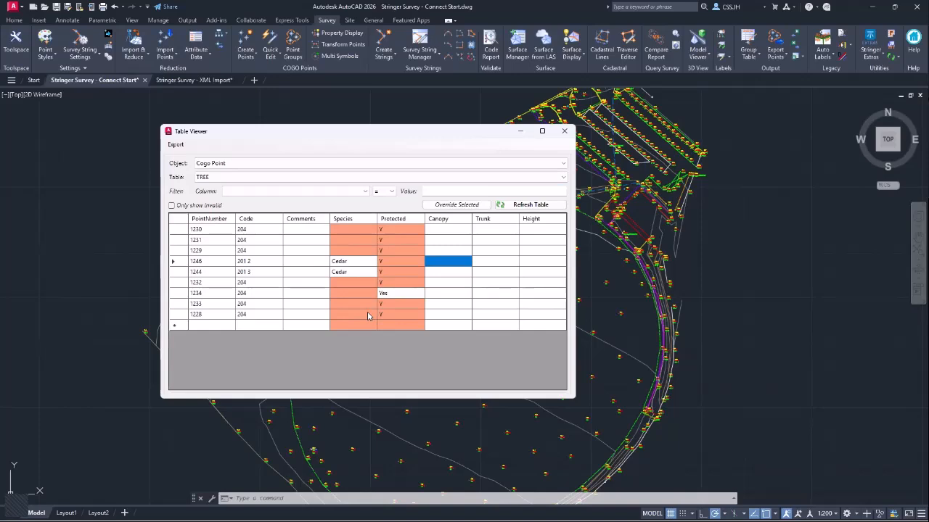
# - Set the species of points 1230 and 1231 to Eucalyptus, and 1229, 1246 and 1244 to Cedar
pyautogui.click(365, 232)
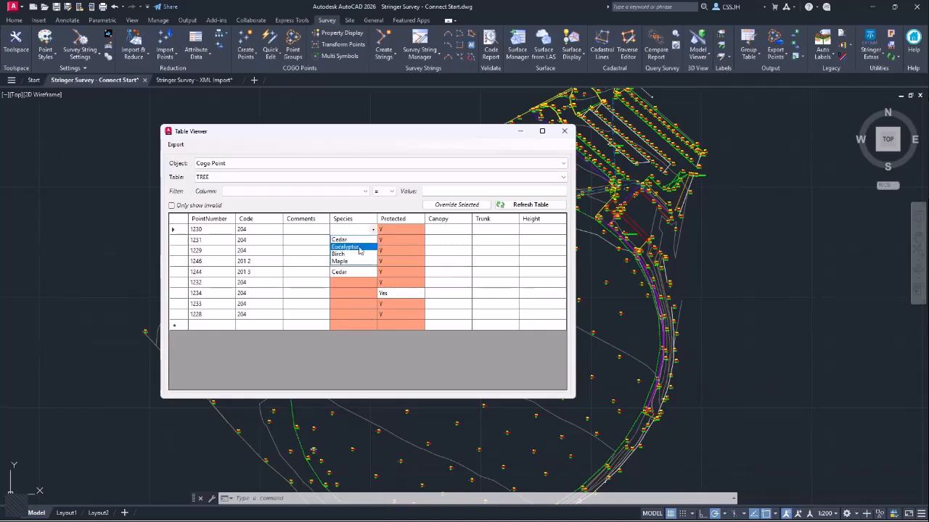
pyautogui.click(354, 247)
pyautogui.click(356, 240)
pyautogui.click(359, 258)
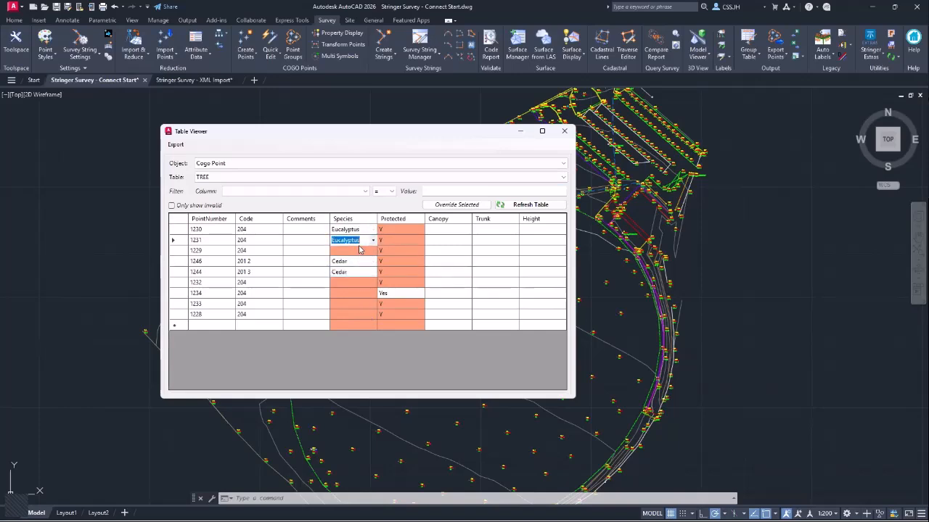
pyautogui.click(356, 251)
pyautogui.click(354, 261)
pyautogui.click(354, 261)
pyautogui.click(354, 272)
pyautogui.click(354, 272)
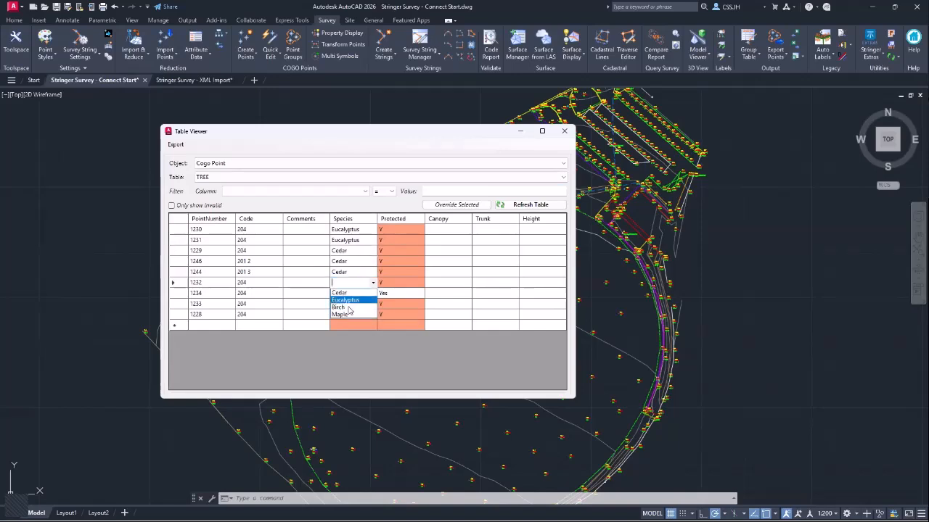
# - Set point 1232 to Maple, 1234 and 1233 to Birch, 1228 to Cedar, then select all Protected cells
pyautogui.click(354, 282)
pyautogui.click(354, 283)
pyautogui.click(347, 314)
pyautogui.click(354, 295)
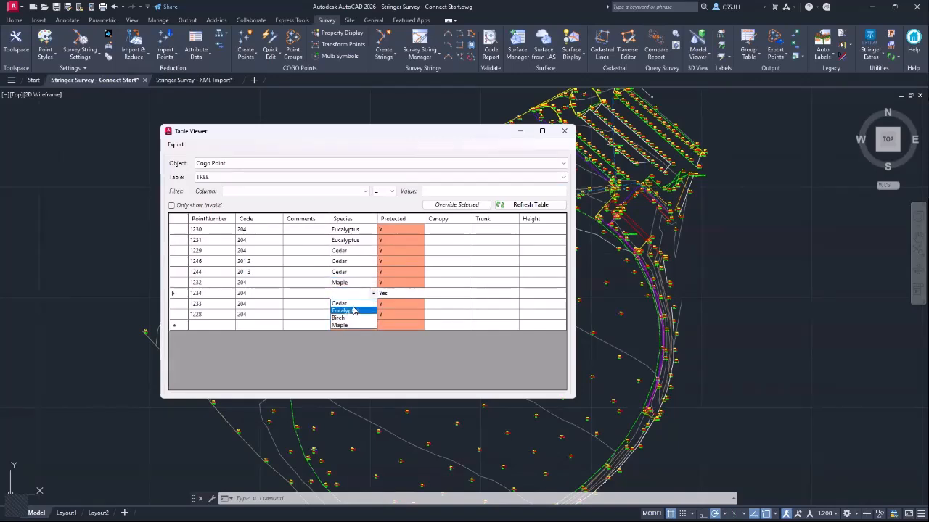
pyautogui.click(358, 304)
pyautogui.click(358, 304)
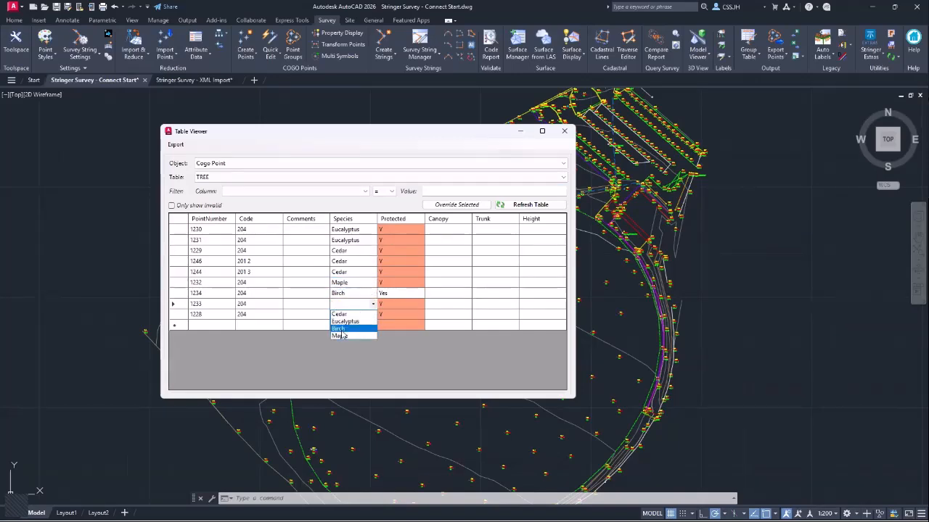
pyautogui.click(356, 329)
pyautogui.click(358, 317)
pyautogui.click(357, 325)
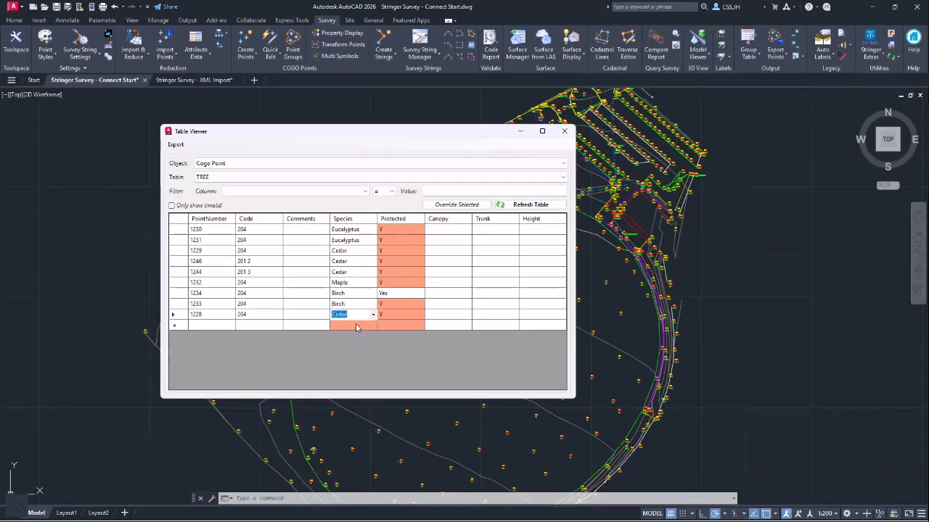
pyautogui.click(410, 235)
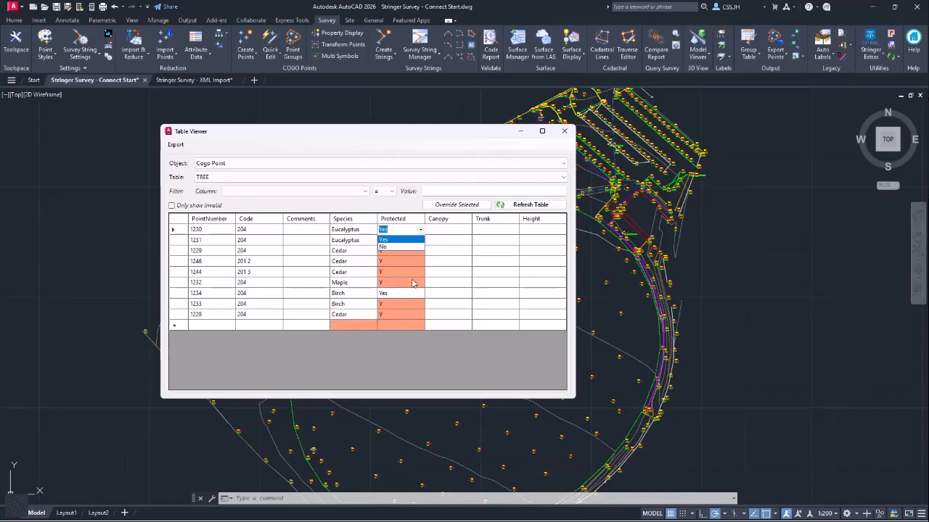
pyautogui.keyDown('shift'); pyautogui.click(393, 318); pyautogui.keyUp('shift')
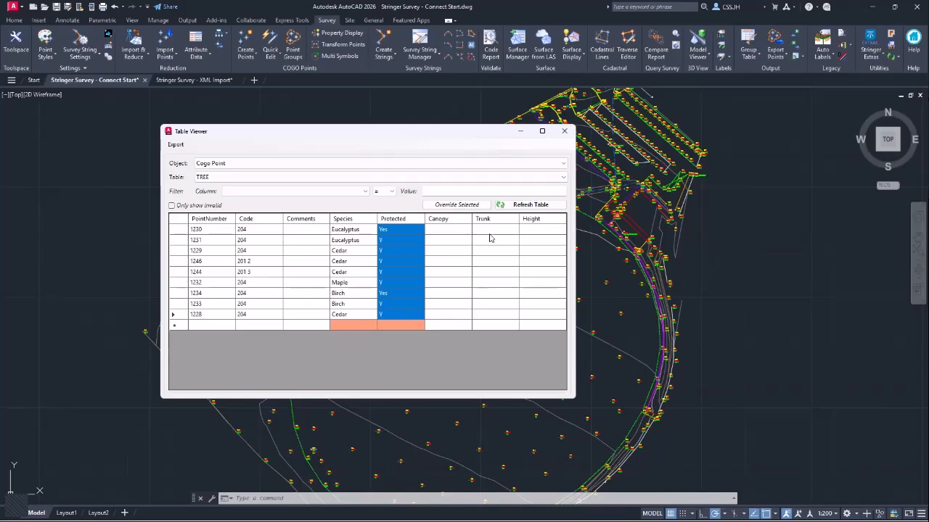
# - Override the selected Protected values to Yes for all nine tree points
pyautogui.click(457, 205)
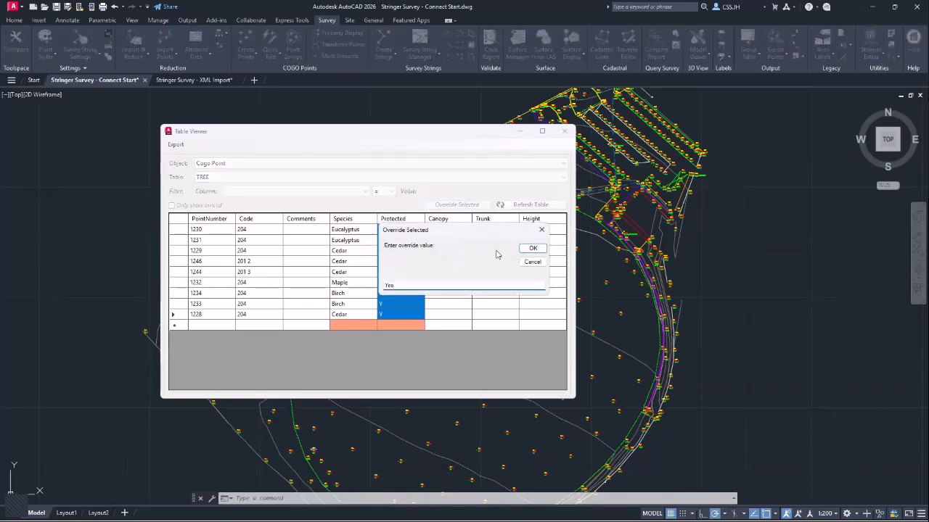
pyautogui.click(532, 249)
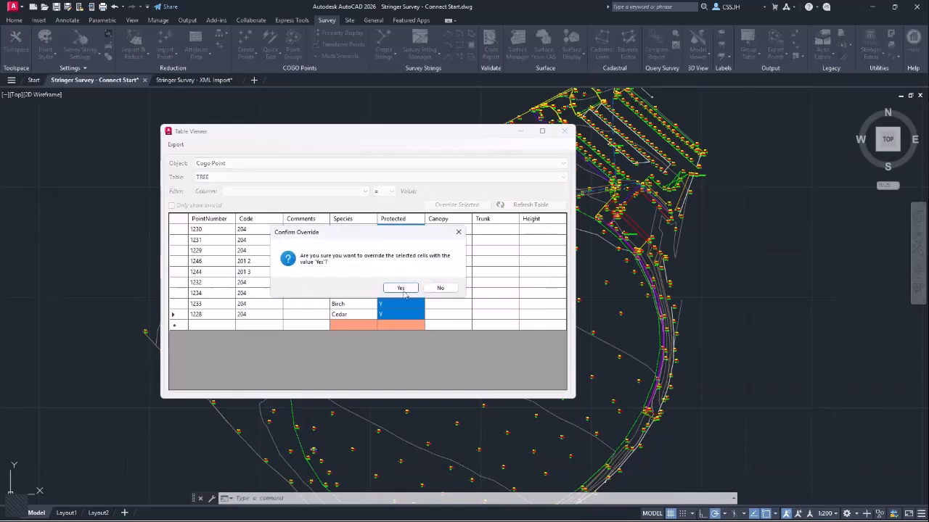
pyautogui.click(404, 290)
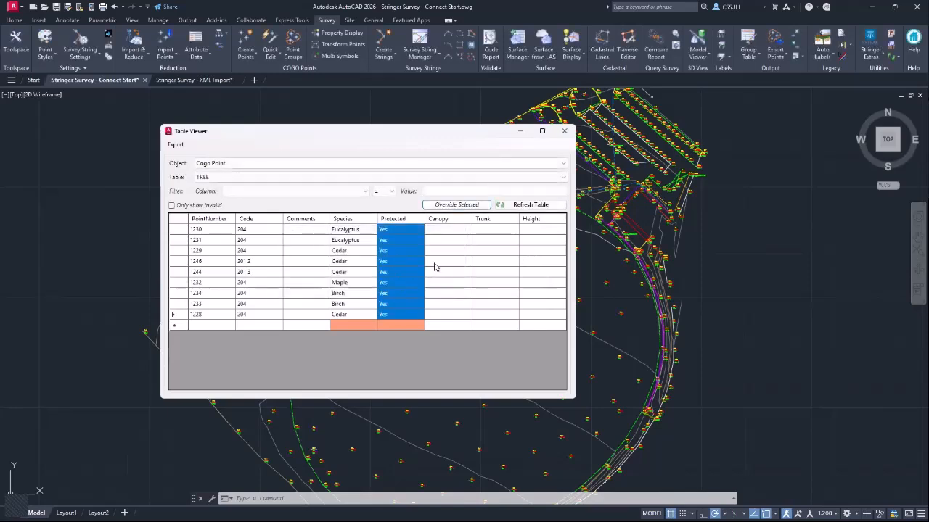
pyautogui.click(435, 264)
pyautogui.doubleClick(399, 229)
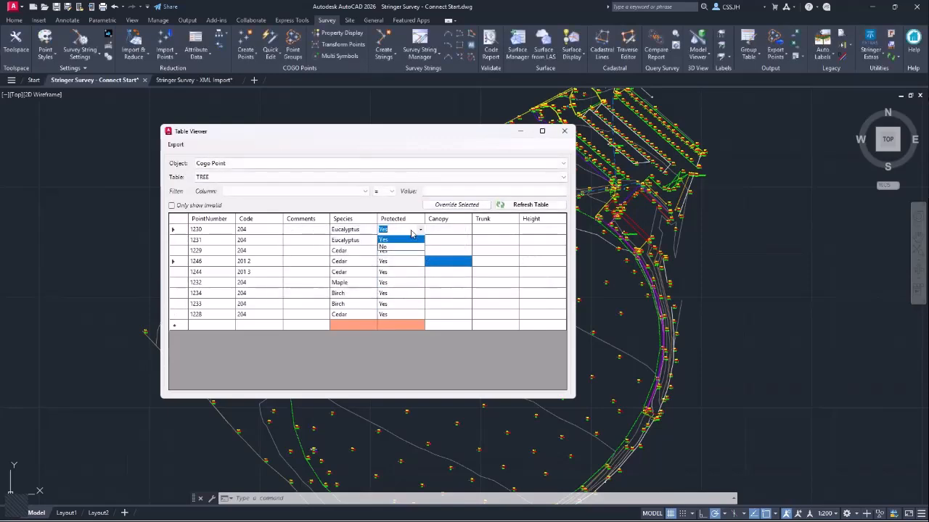
pyautogui.click(437, 248)
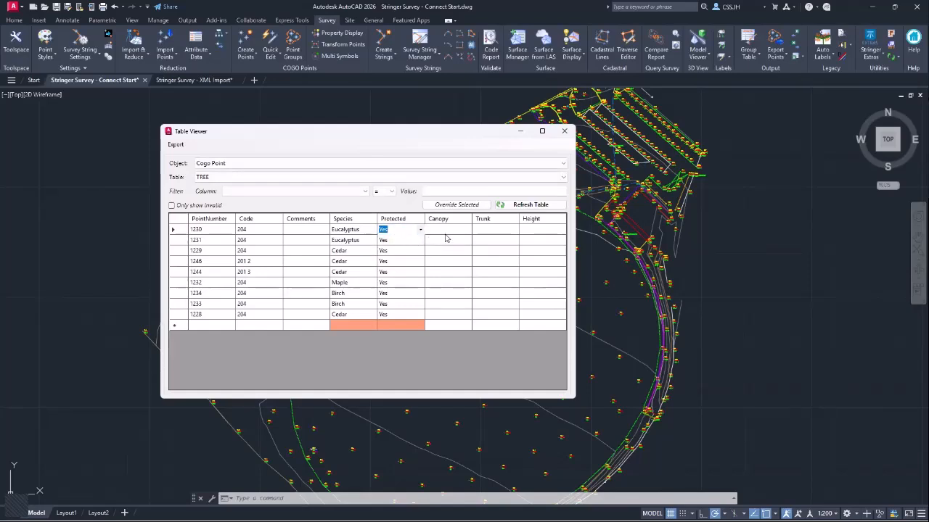
# - Override Canopy, Trunk and Height for all tree points with *2.0
pyautogui.click(448, 231)
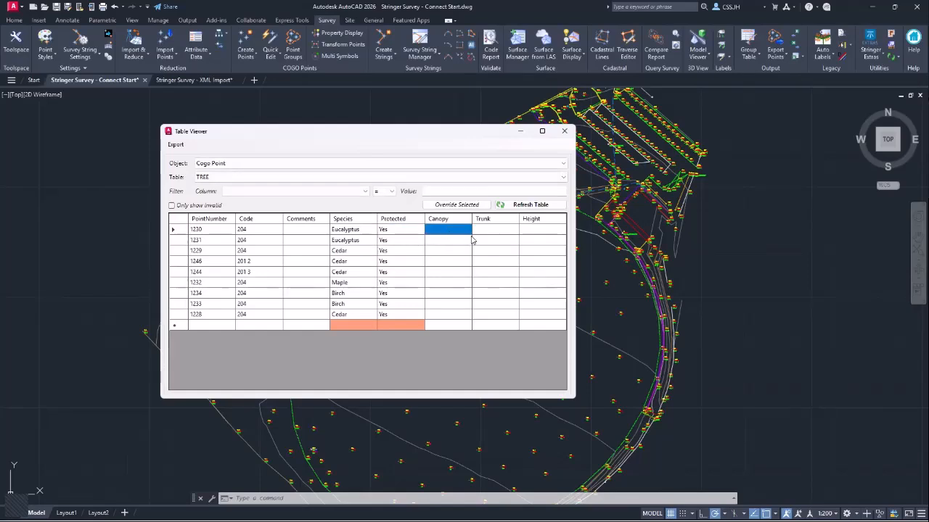
pyautogui.keyDown('shift'); pyautogui.click(548, 315); pyautogui.keyUp('shift')
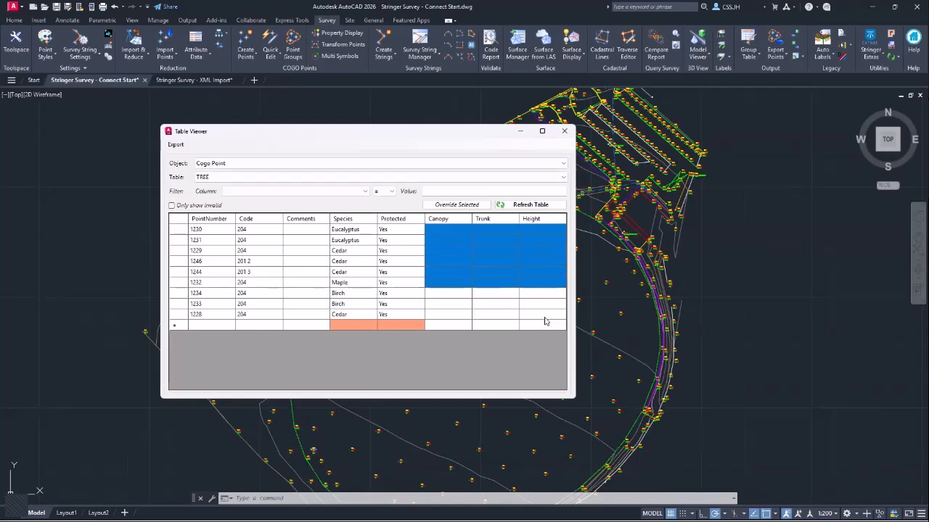
pyautogui.click(466, 205)
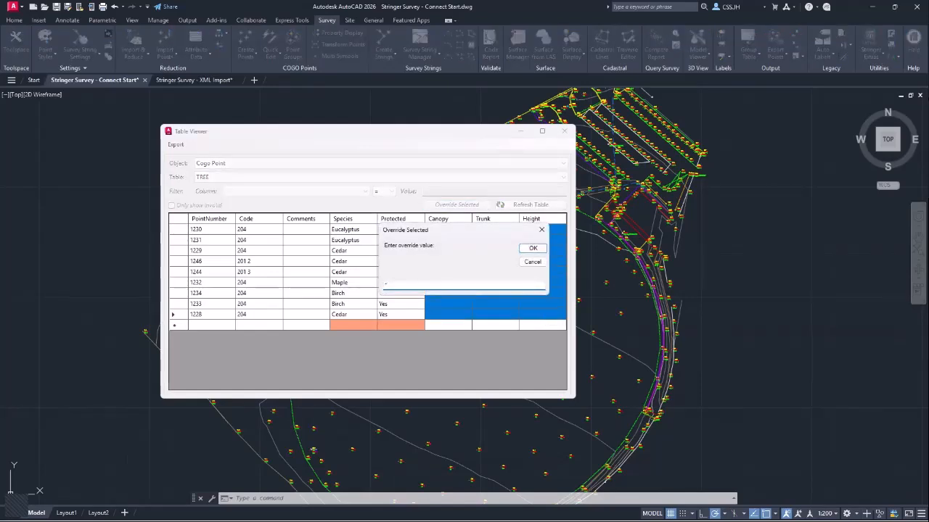
pyautogui.write('2.00')
pyautogui.click(531, 249)
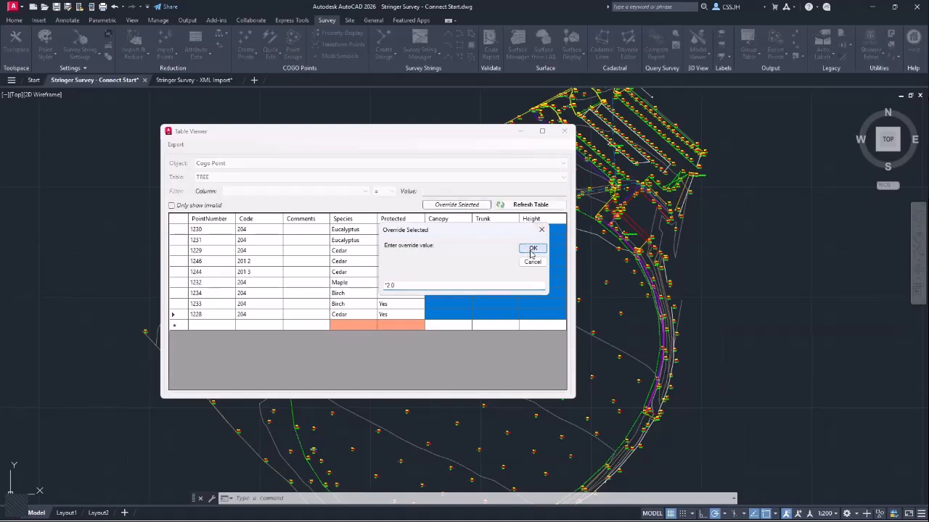
pyautogui.click(418, 291)
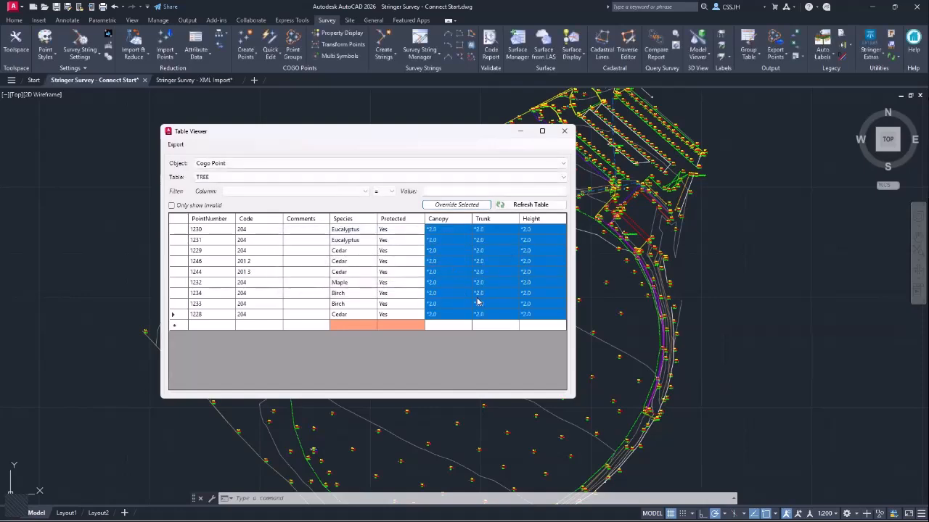
# - Close the TREE Table Viewer without exporting, returning to the Stringer Survey drawing
pyautogui.click(455, 240)
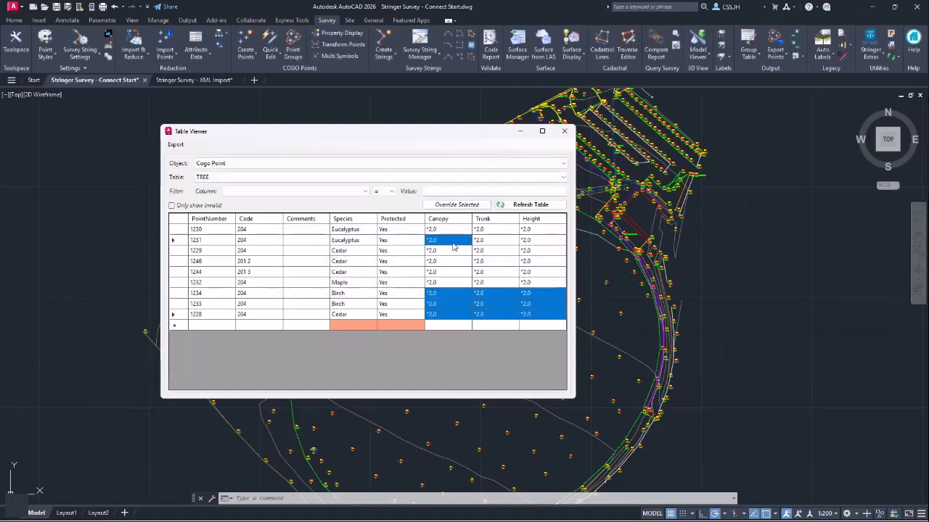
pyautogui.click(455, 241)
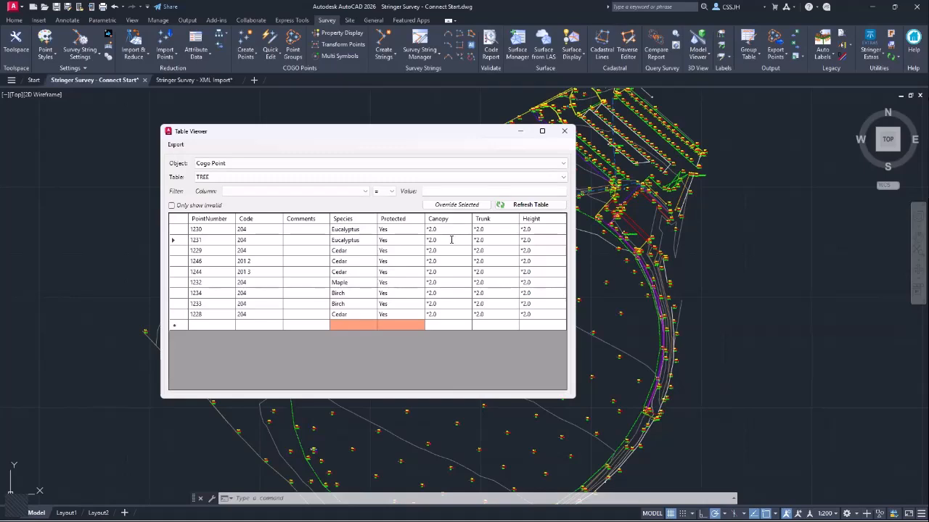
pyautogui.click(176, 145)
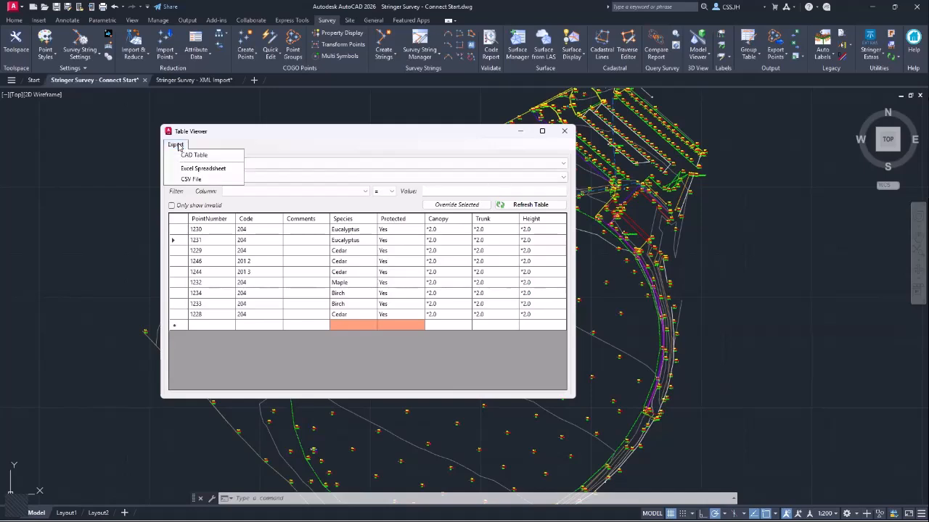
pyautogui.click(282, 145)
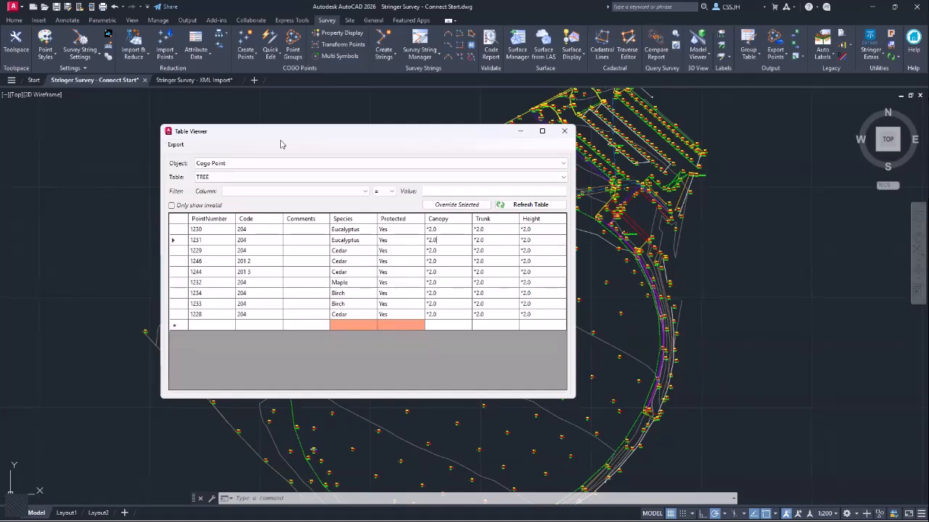
pyautogui.click(564, 133)
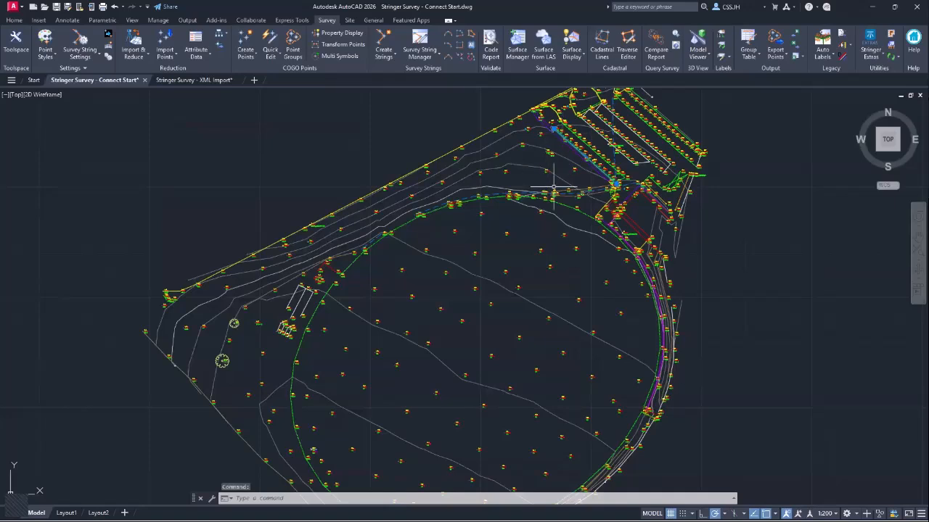
# - Run Sync to Cogo Properties to copy the tree attributes onto the Cogo points
pyautogui.press('Escape')
pyautogui.press('Escape')
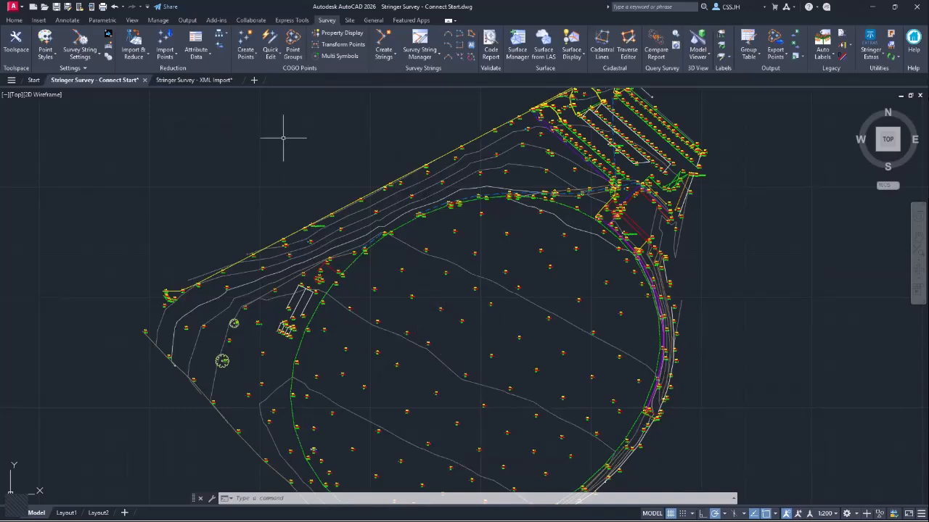
pyautogui.click(223, 35)
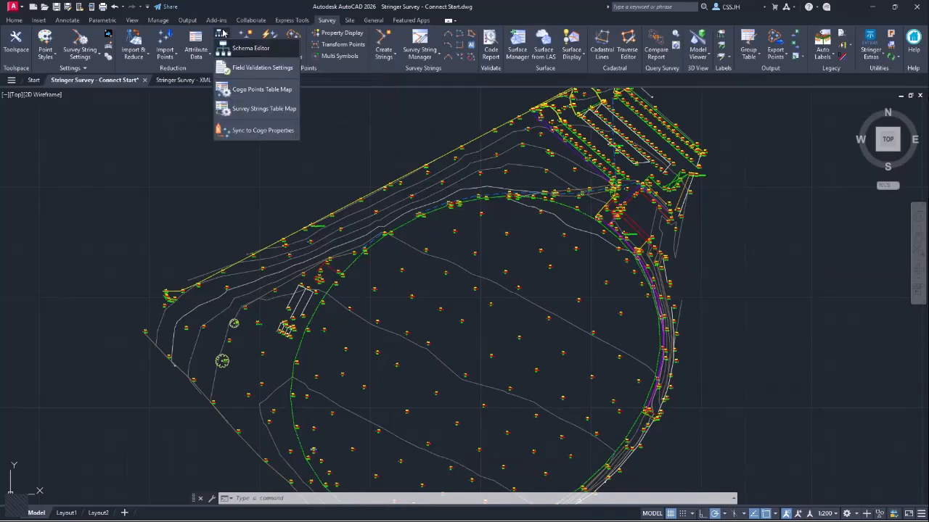
pyautogui.click(258, 131)
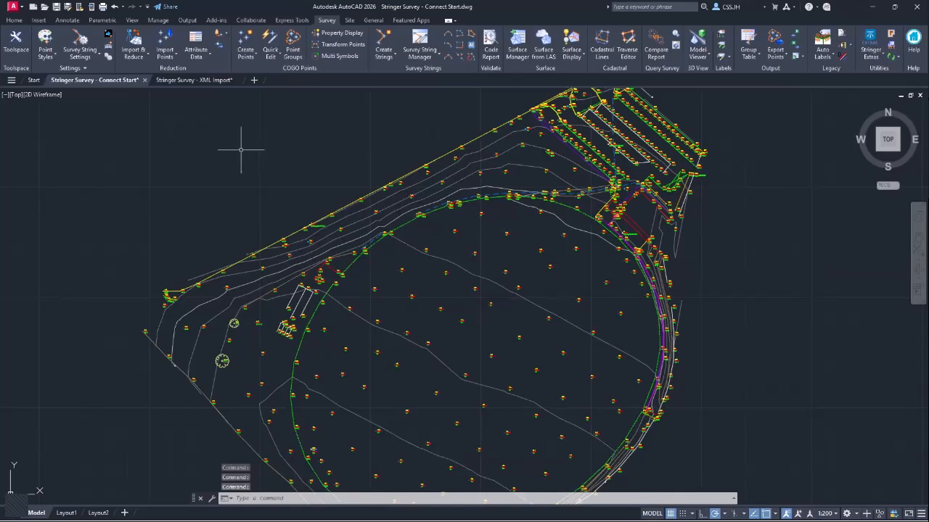
# - In Point Groups, select the Trees group and enable Use Property List
pyautogui.click(293, 49)
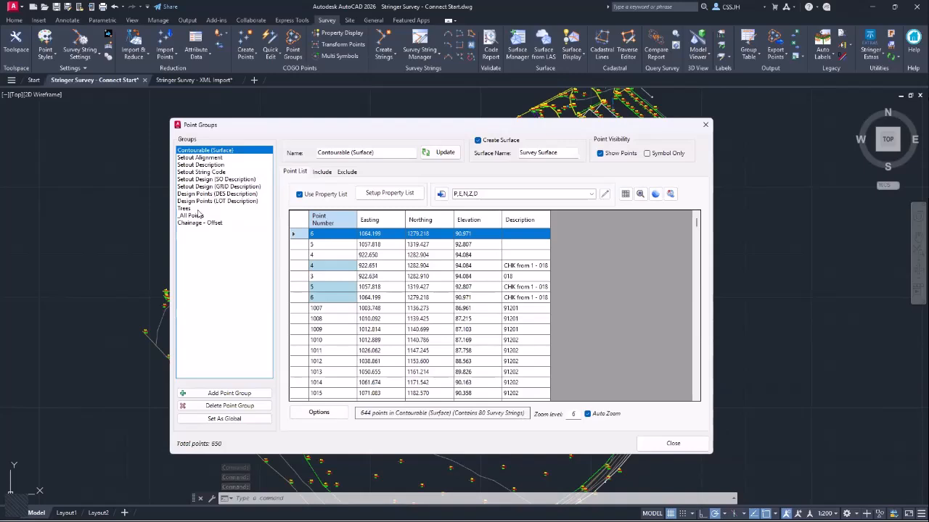
pyautogui.click(190, 209)
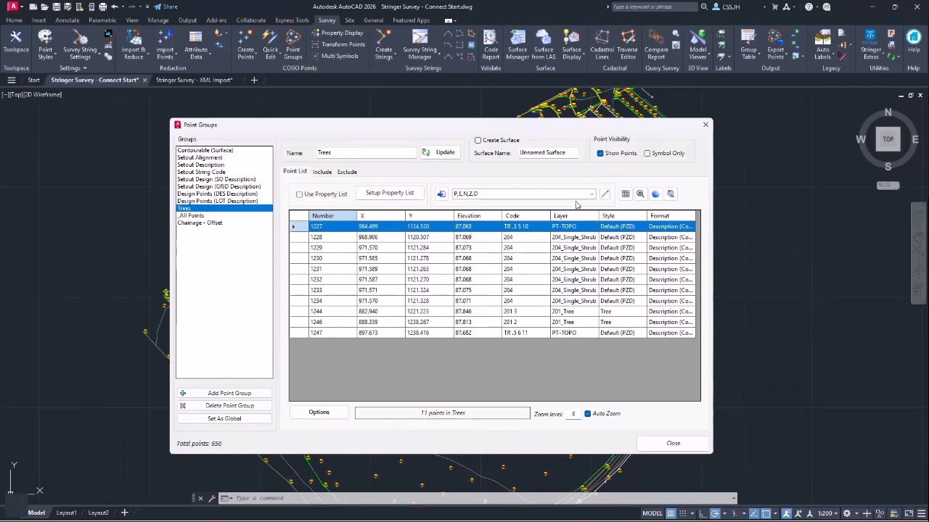
pyautogui.click(318, 196)
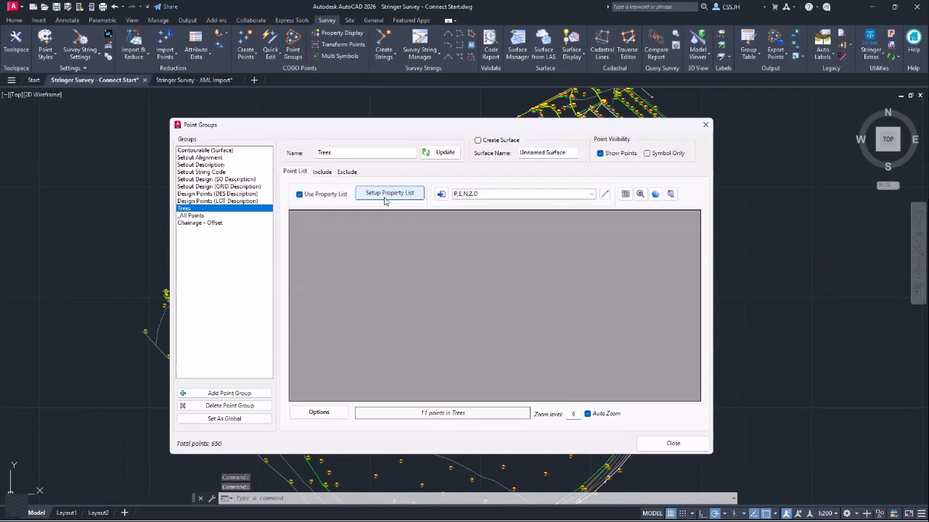
# - Load Tree.ppl from the ProgramData Connect folder as the Trees property list and apply it
pyautogui.click(382, 199)
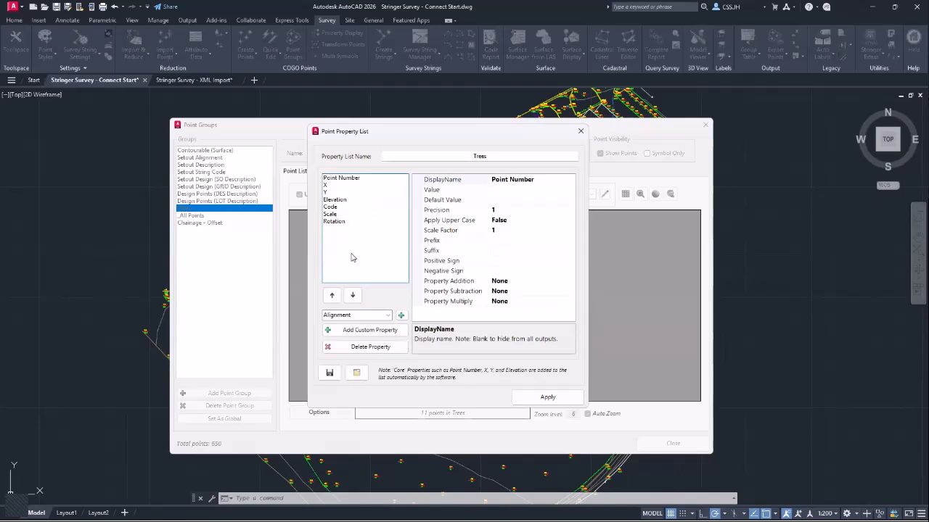
pyautogui.click(387, 316)
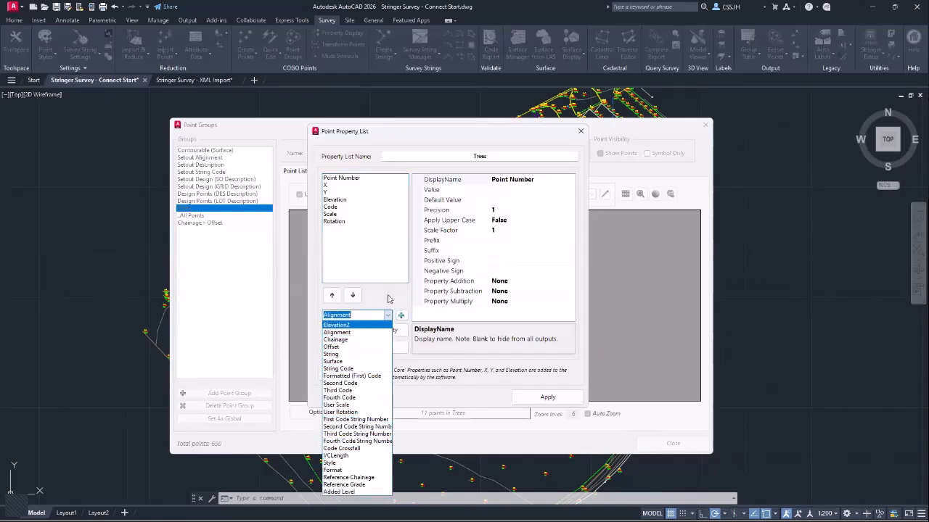
pyautogui.click(390, 293)
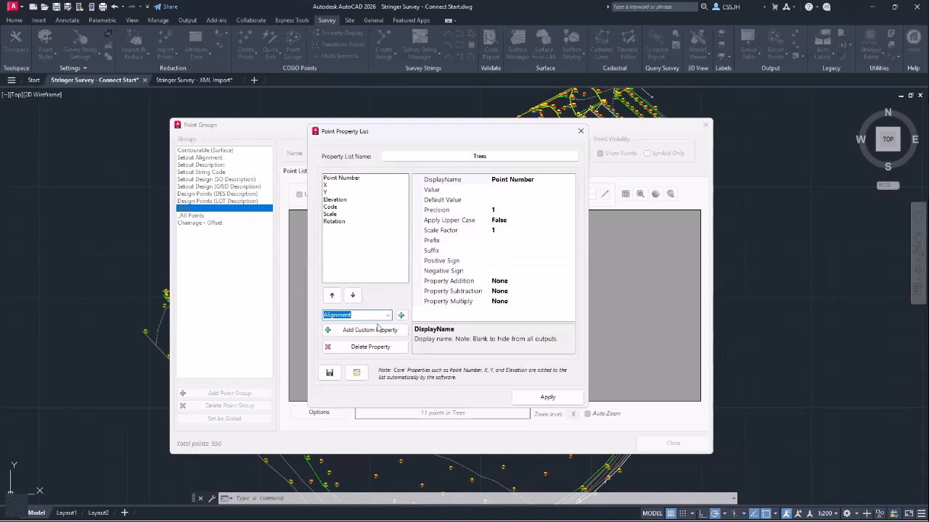
pyautogui.click(358, 373)
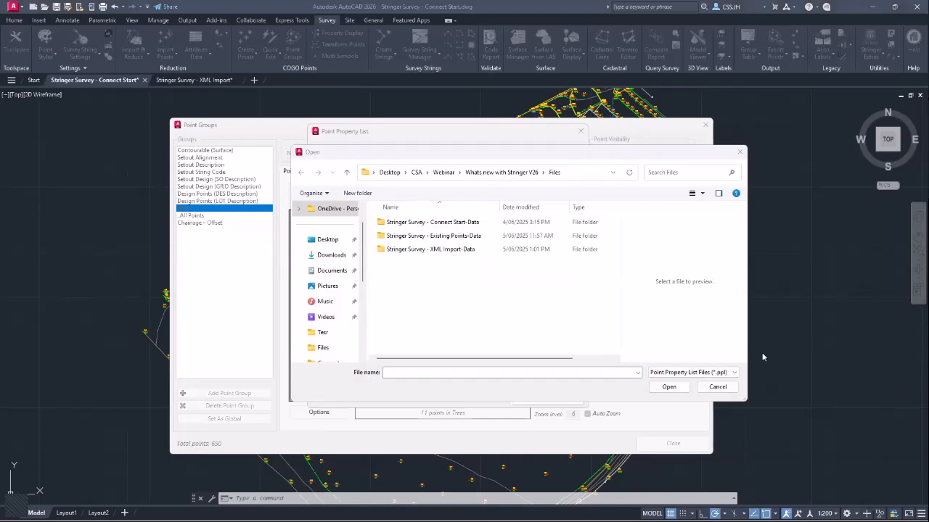
pyautogui.click(440, 373)
pyautogui.write('C:\\ProgramData\\CSS\\ARD\\Common\\common-10\\Connect')
pyautogui.press('Return')
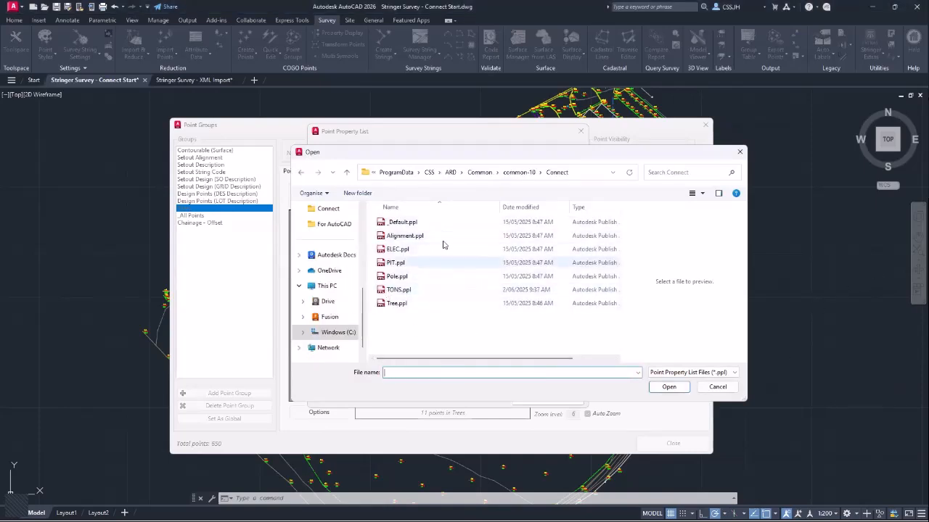
pyautogui.click(405, 308)
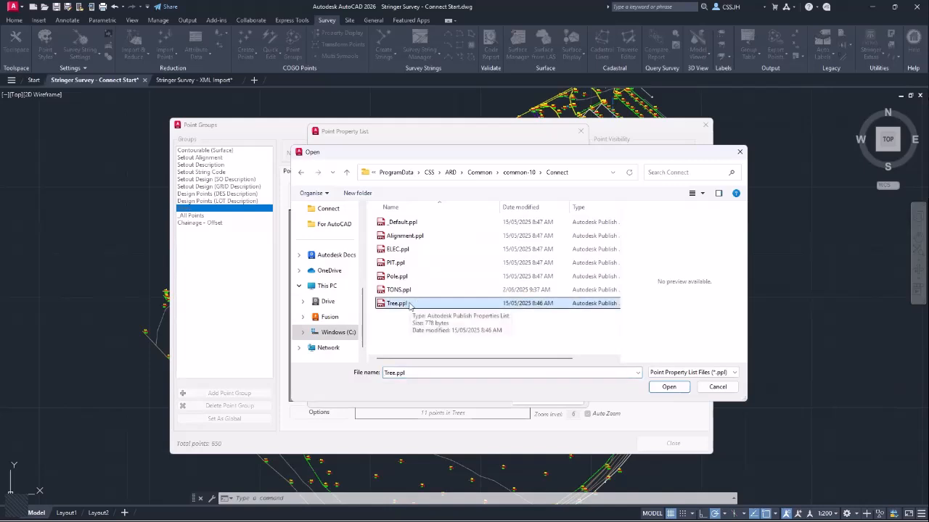
pyautogui.doubleClick(409, 304)
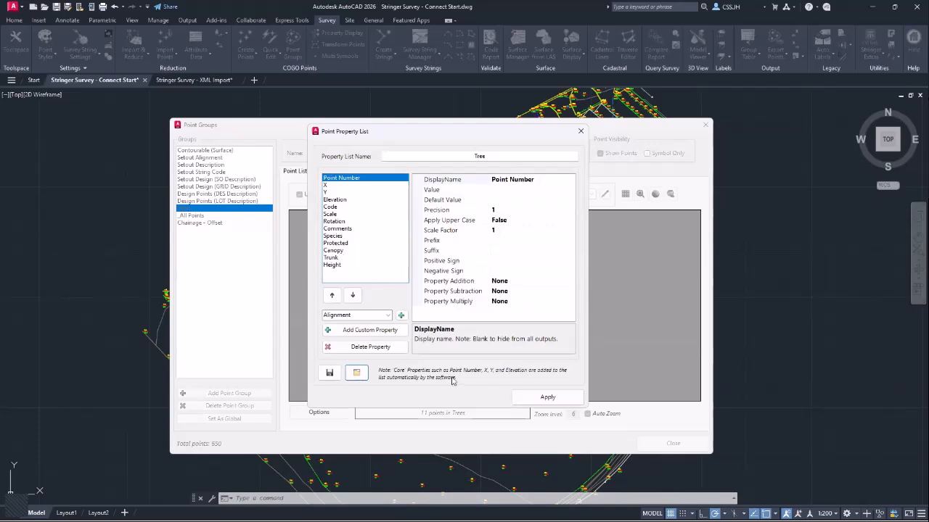
pyautogui.click(526, 393)
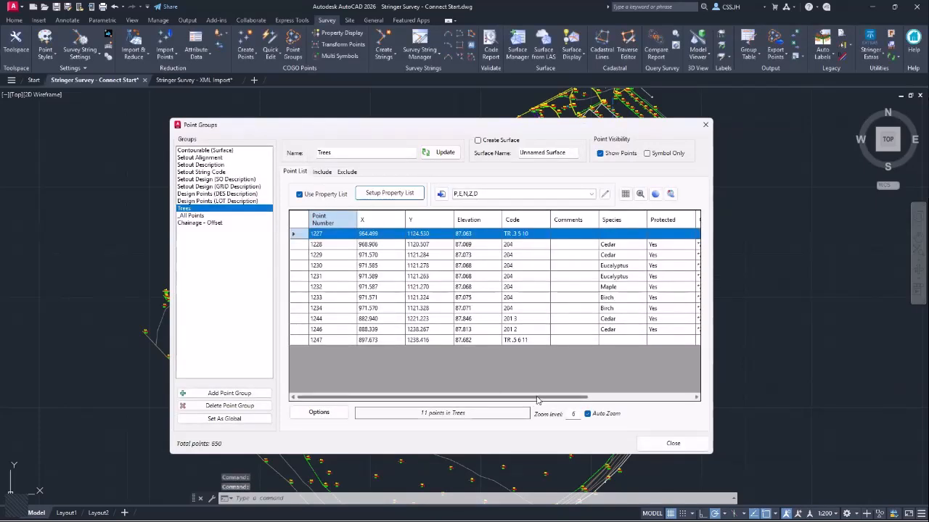
# - Create a drawing table from the Trees group points and place it right of the site
pyautogui.click(594, 397)
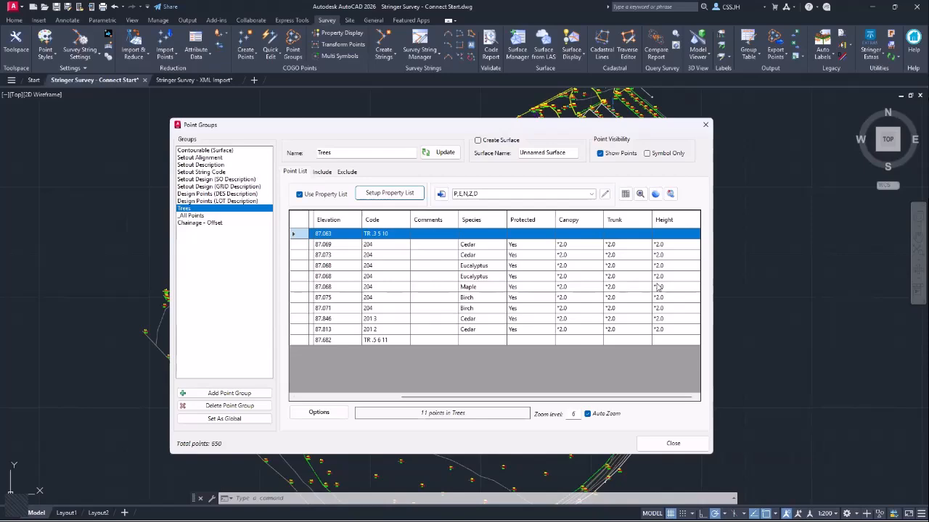
pyautogui.click(625, 195)
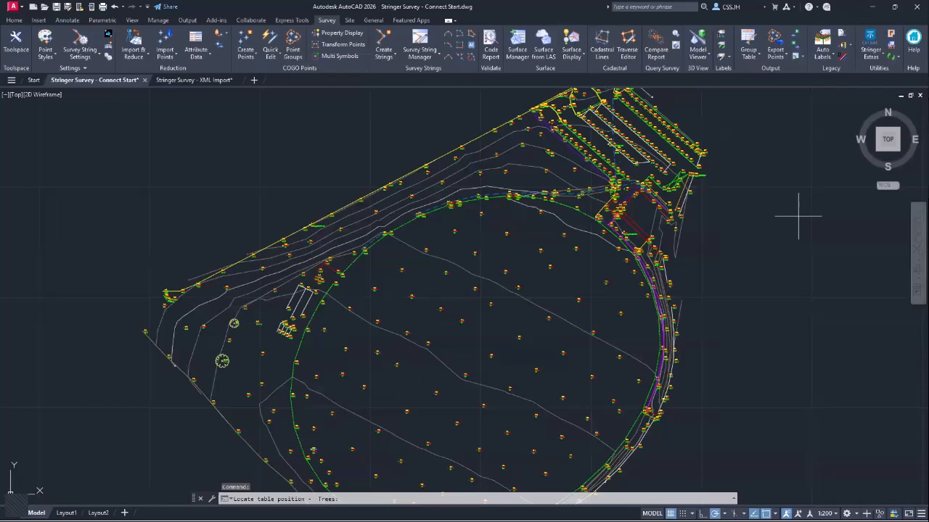
pyautogui.moveTo(798, 217); pyautogui.dragTo(430, 210, button='middle')
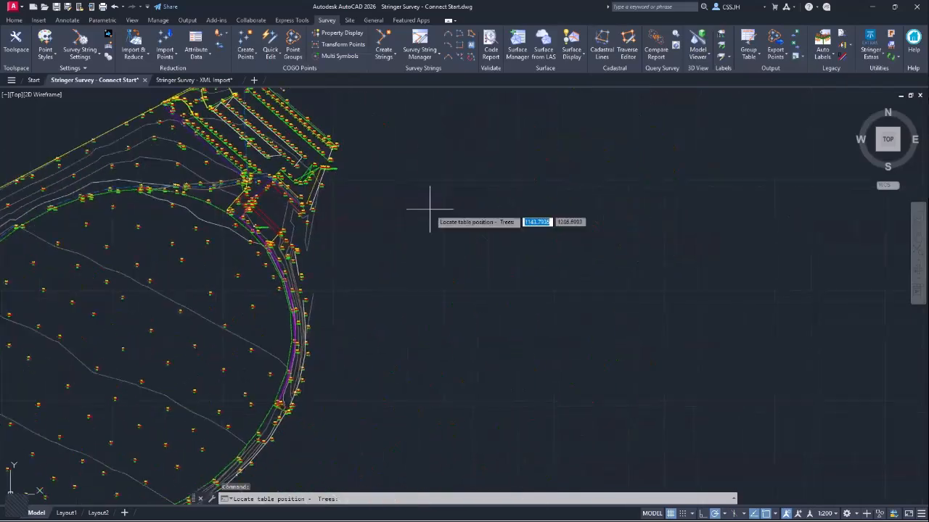
pyautogui.click(497, 211)
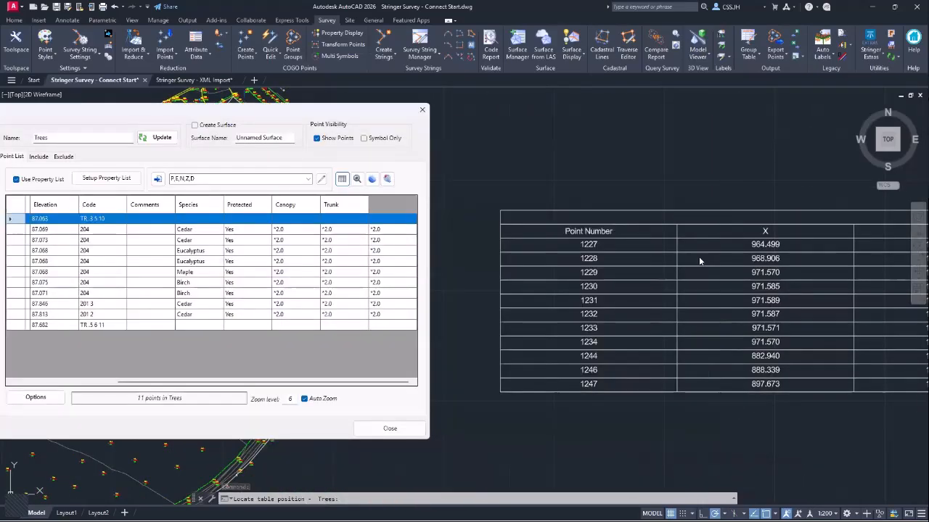
# - Pan across the table to review its Species, Protected, Canopy, Trunk and Height columns, closing Point Groups
pyautogui.moveTo(459, 127); pyautogui.dragTo(175, 112)
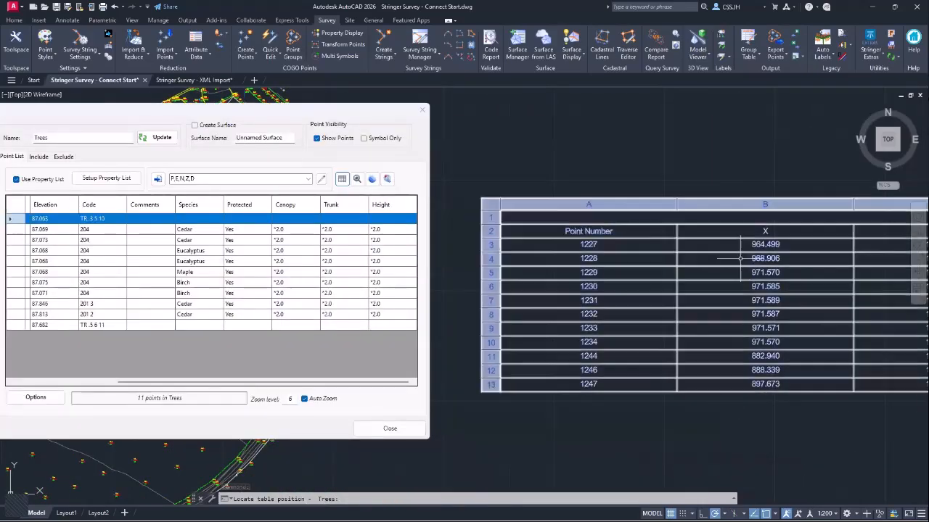
pyautogui.moveTo(772, 245); pyautogui.dragTo(437, 253, button='middle')
pyautogui.moveTo(831, 266)
pyautogui.mouseDown(button='middle')
pyautogui.moveTo(777, 268)
pyautogui.moveTo(650, 232)
pyautogui.mouseUp(button='middle')
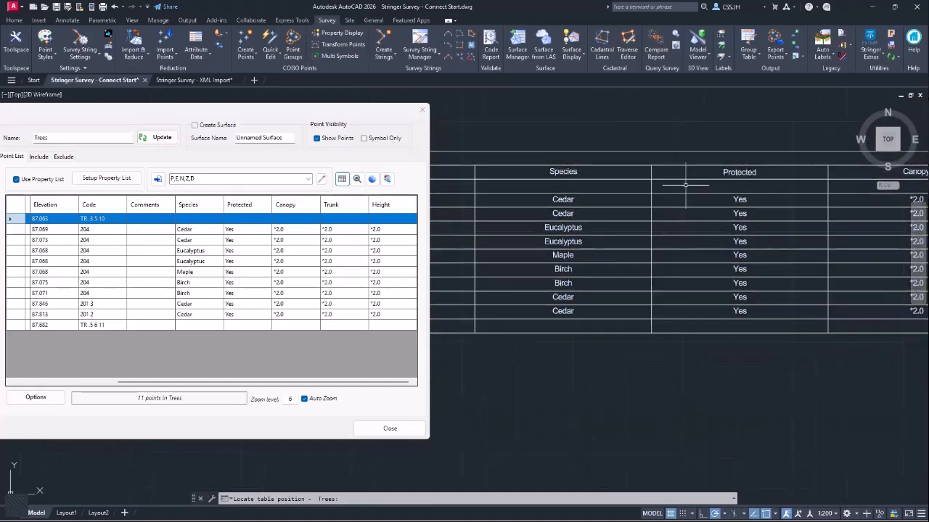
pyautogui.moveTo(888, 234); pyautogui.dragTo(607, 227, button='middle')
pyautogui.moveTo(792, 228); pyautogui.dragTo(608, 227, button='middle')
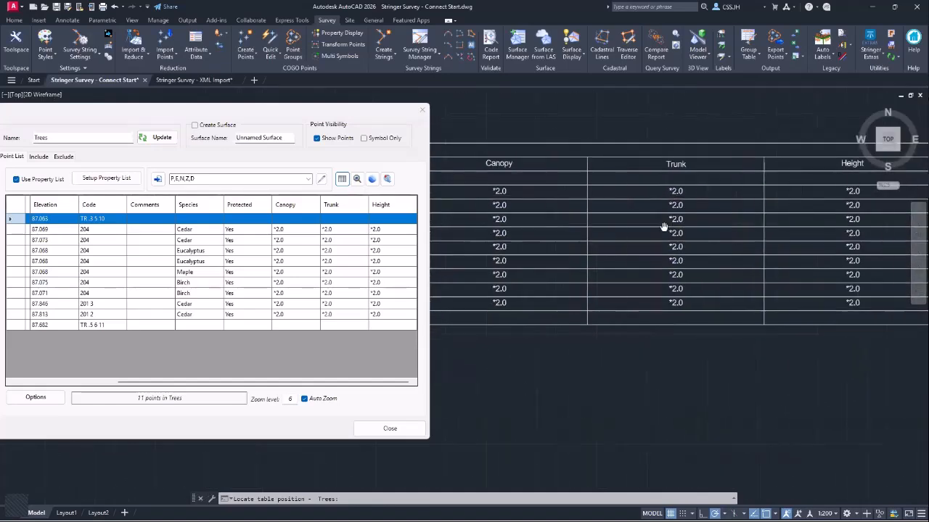
pyautogui.moveTo(668, 232); pyautogui.dragTo(614, 232, button='middle')
pyautogui.moveTo(535, 249); pyautogui.dragTo(773, 269, button='middle')
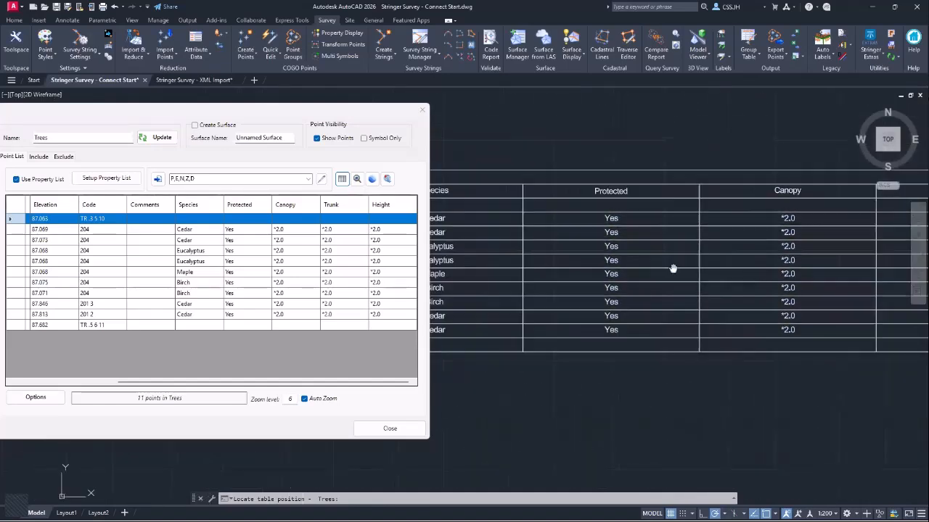
pyautogui.moveTo(500, 273); pyautogui.dragTo(659, 275, button='middle')
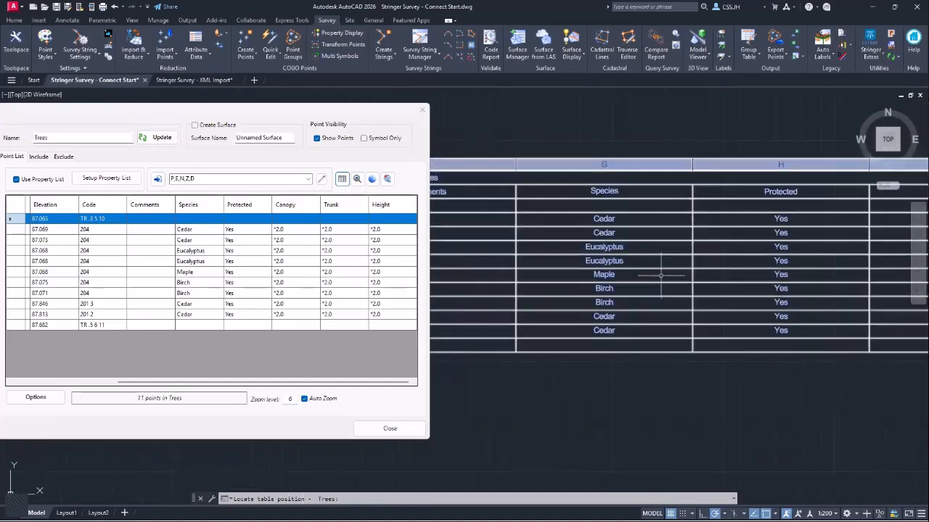
pyautogui.click(424, 112)
pyautogui.moveTo(257, 262); pyautogui.dragTo(611, 261, button='middle')
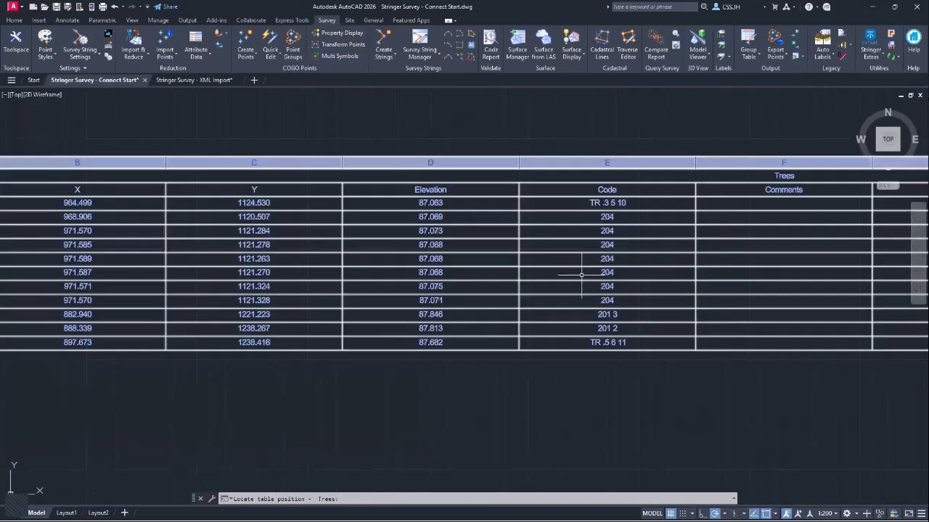
pyautogui.scroll(-2, 323, 267)
pyautogui.moveTo(194, 270)
pyautogui.mouseDown(button='middle')
pyautogui.moveTo(522, 257)
pyautogui.moveTo(657, 270)
pyautogui.mouseUp(button='middle')
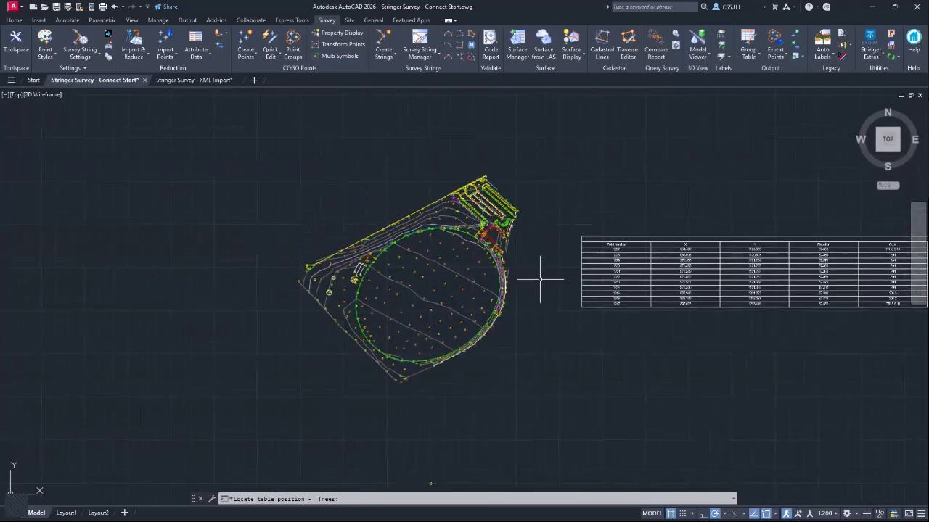
pyautogui.scroll(2, 433, 255)
pyautogui.moveTo(398, 246); pyautogui.dragTo(420, 253, button='middle')
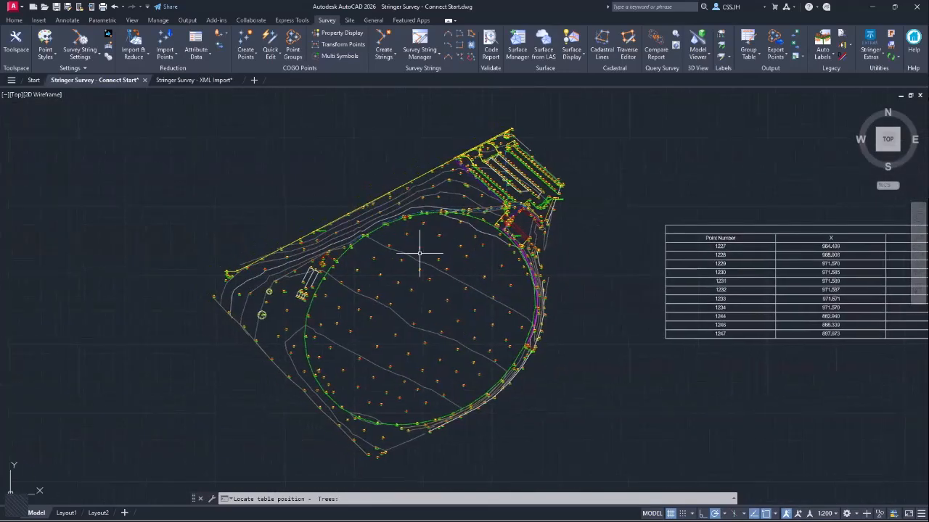
# - Export the attributed points and strings as shapefiles into the webinar's Files folder and acknowledge success
pyautogui.click(219, 45)
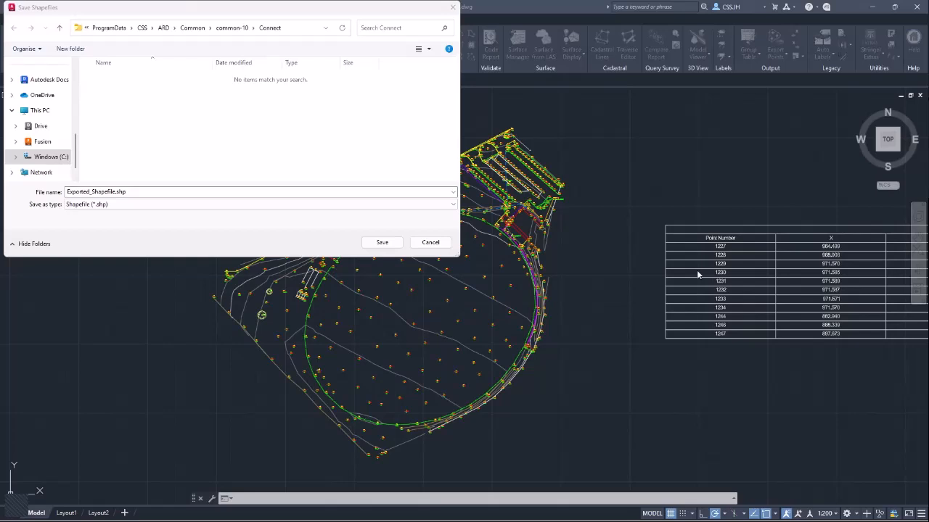
pyautogui.moveTo(198, 195); pyautogui.dragTo(56, 192)
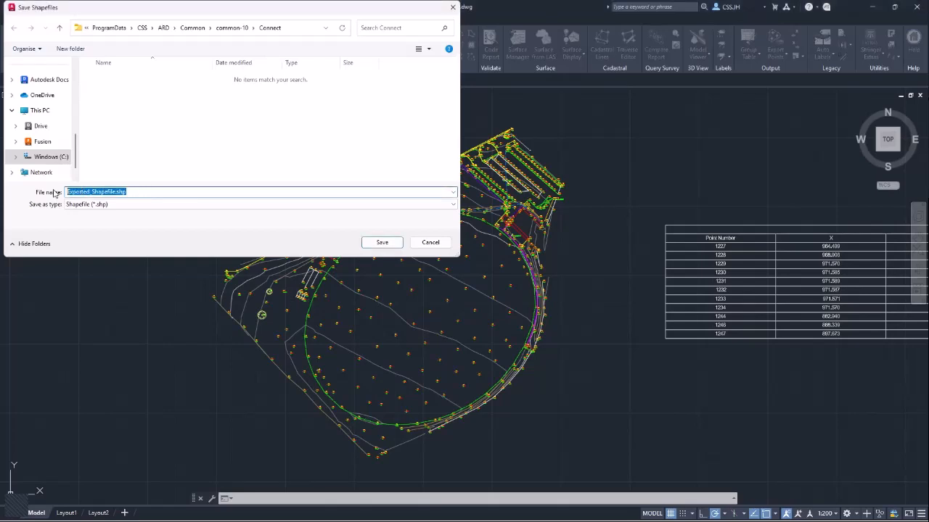
pyautogui.hotkey('ctrl', 'v')
pyautogui.press('Return')
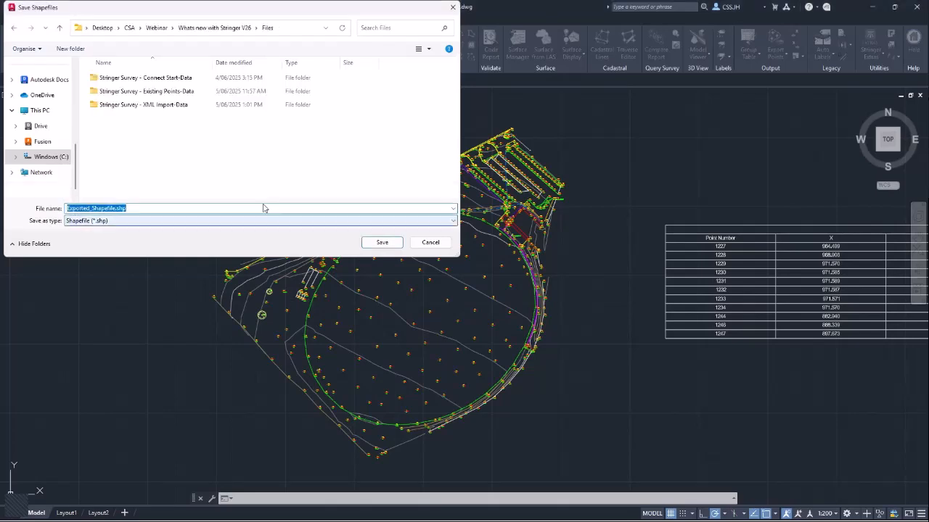
pyautogui.click(218, 151)
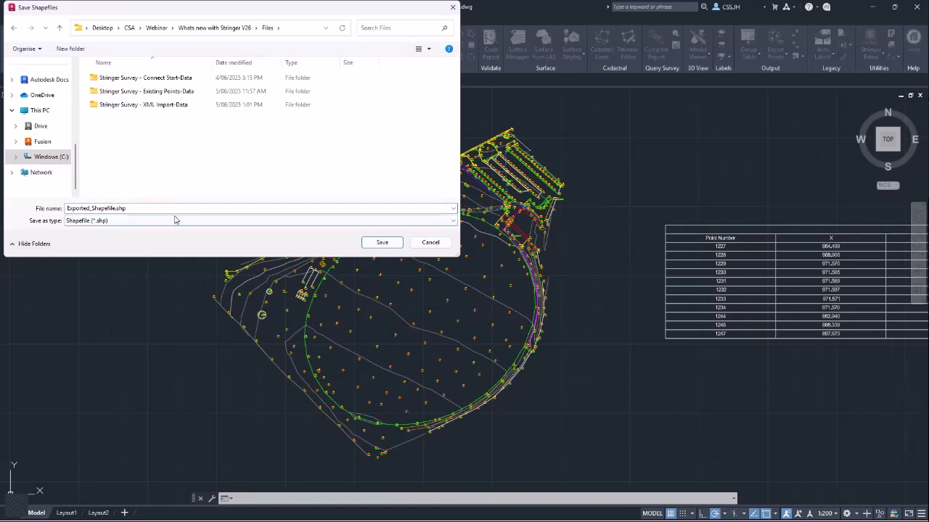
pyautogui.click(394, 242)
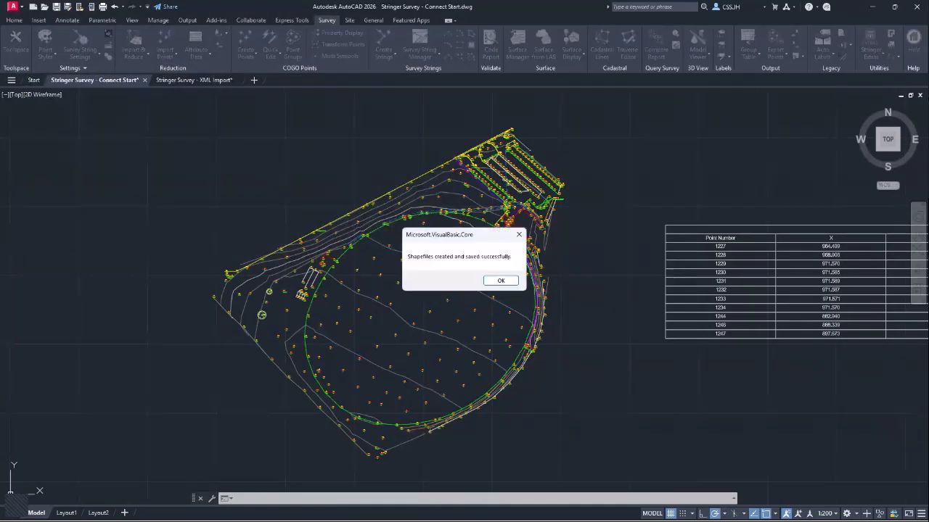
pyautogui.click(499, 280)
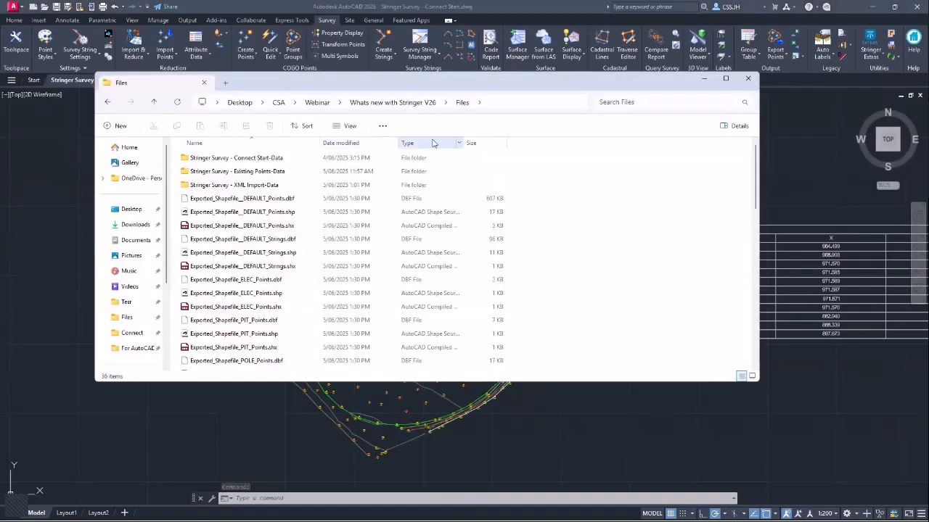
# - Sort the Files folder by type and review the Exported_Shapefile .shx files (DEFAULT, ELEC, PIT, POLE)
pyautogui.click(432, 143)
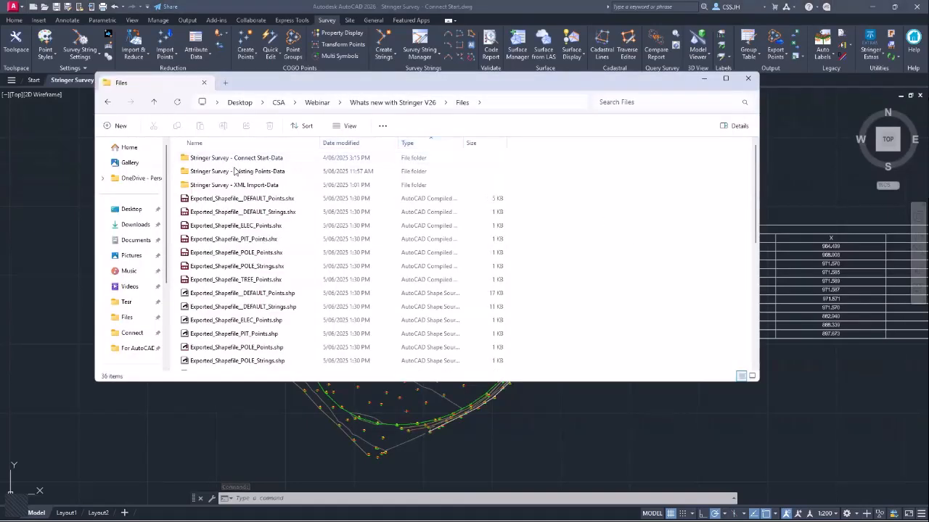
pyautogui.click(251, 226)
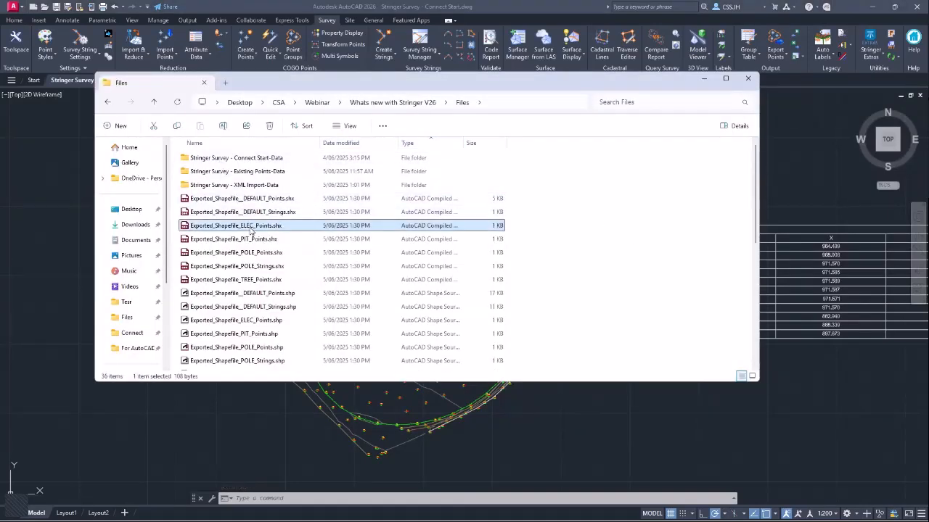
pyautogui.click(280, 201)
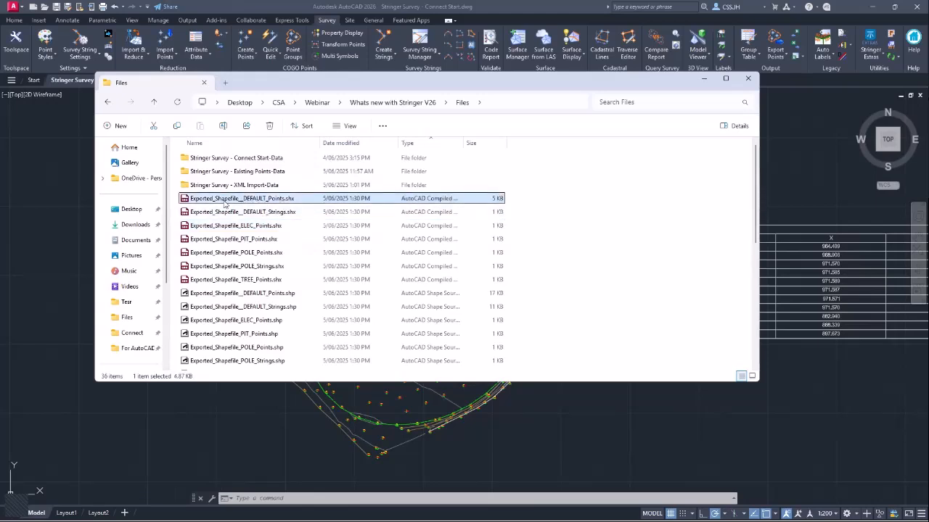
pyautogui.moveTo(224, 205); pyautogui.dragTo(274, 212)
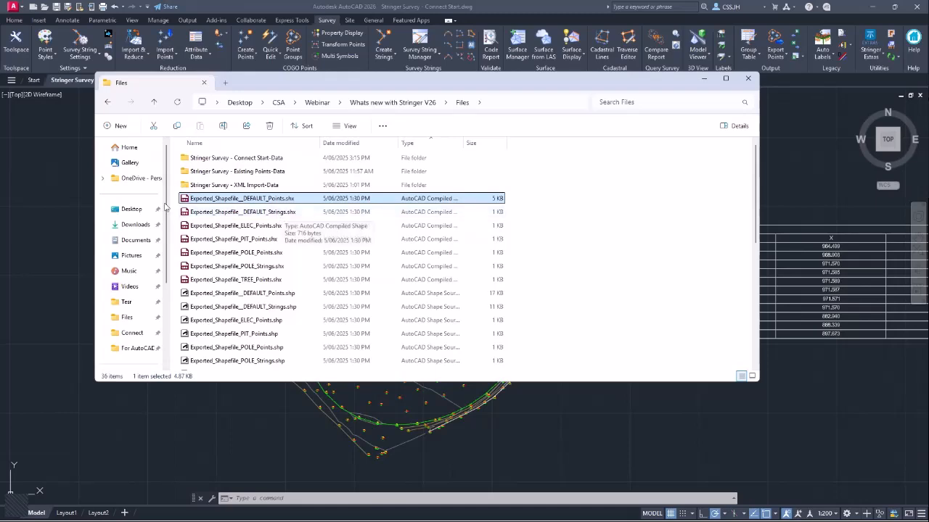
pyautogui.click(213, 213)
pyautogui.click(226, 226)
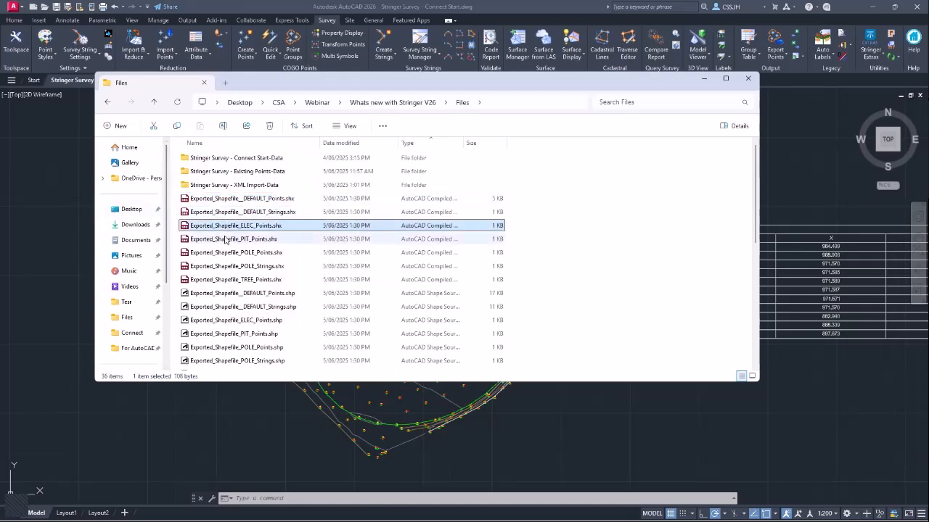
pyautogui.click(239, 239)
pyautogui.click(254, 253)
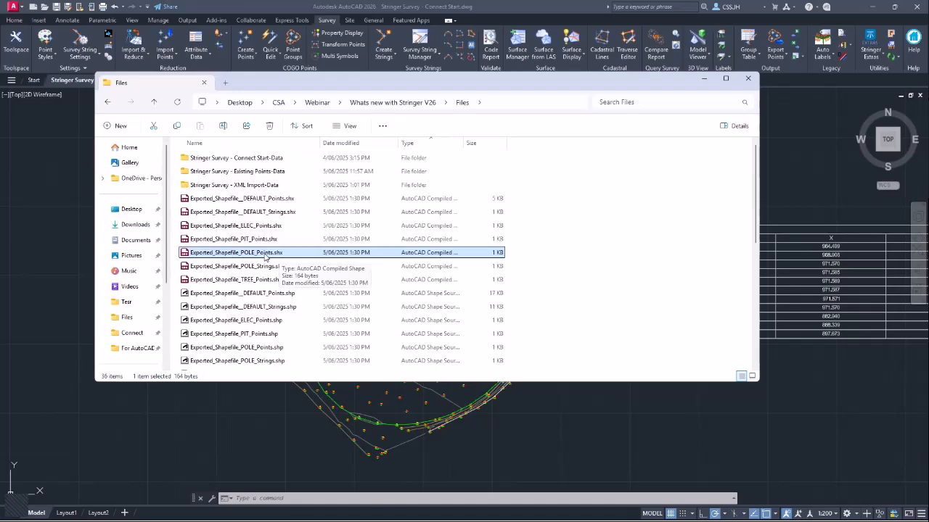
pyautogui.click(262, 226)
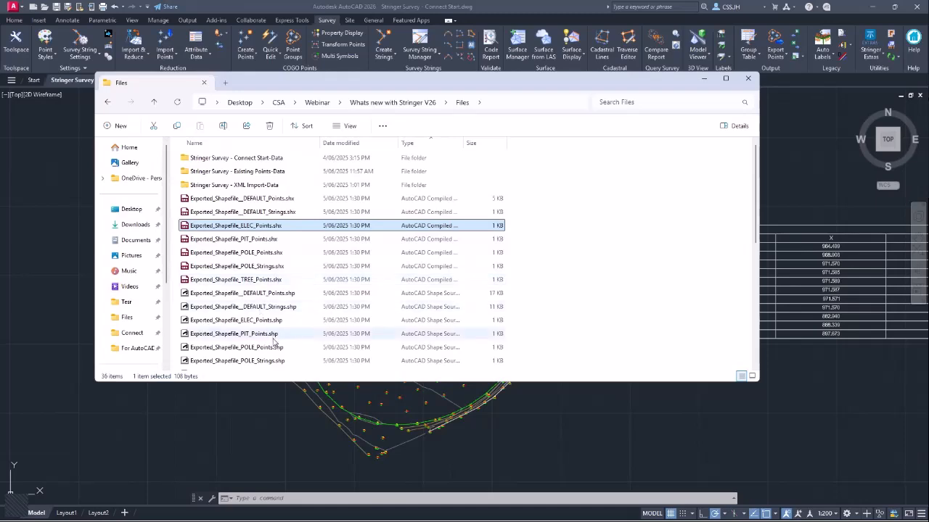
# - Inspect the POLE points and POLE strings .shp files, then close File Explorer
pyautogui.scroll(-3, 283, 279)
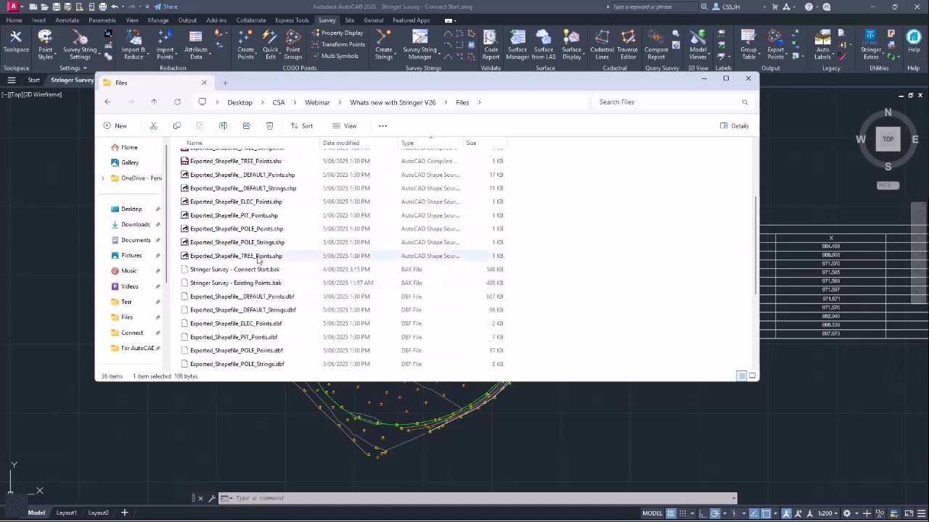
pyautogui.scroll(1, 261, 254)
pyautogui.click(259, 264)
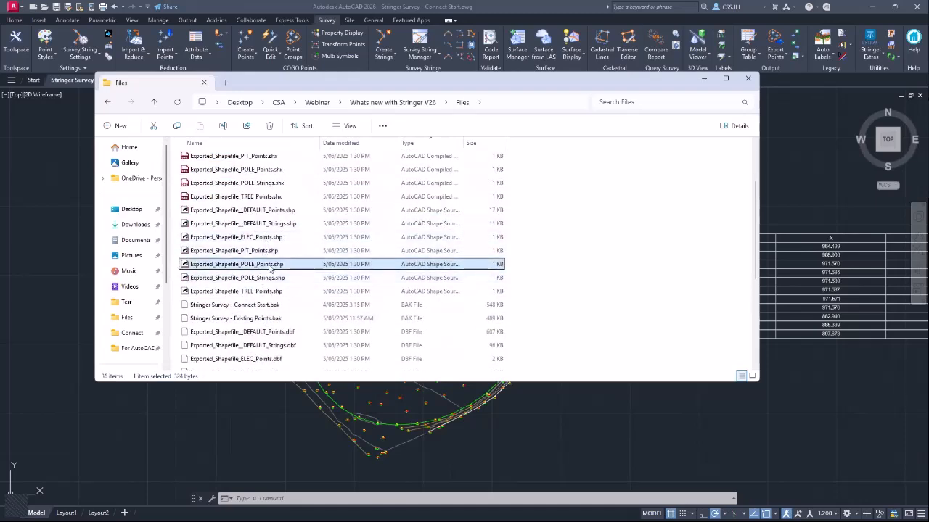
pyautogui.click(257, 279)
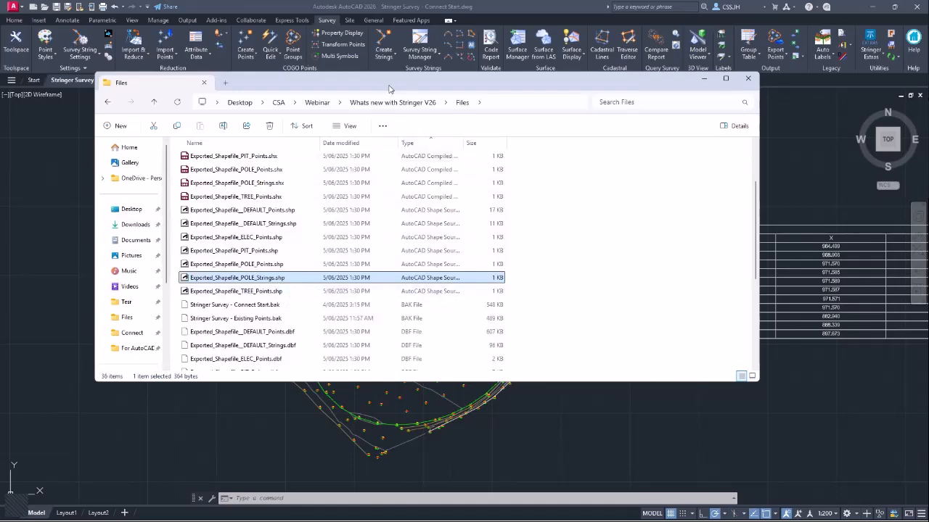
pyautogui.click(703, 78)
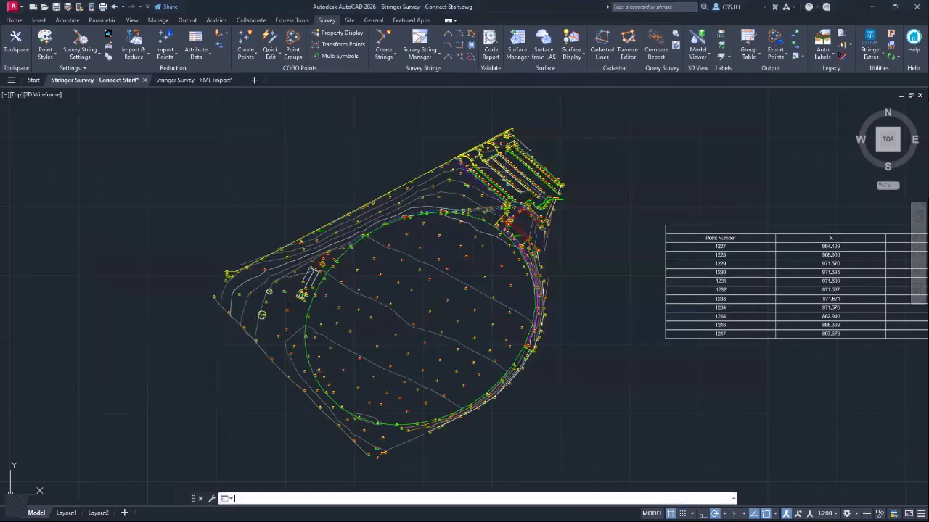
# - Advance the PowerPoint slide show to the Using JXL/XML slide, then return to the survey drawing
pyautogui.click(220, 145)
pyautogui.click(165, 184)
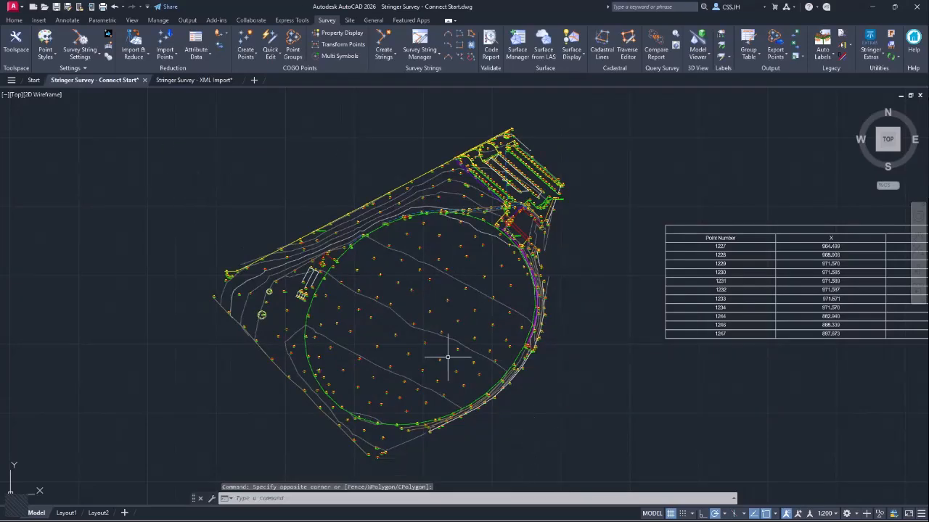
pyautogui.hotkey('alt', 'Tab')
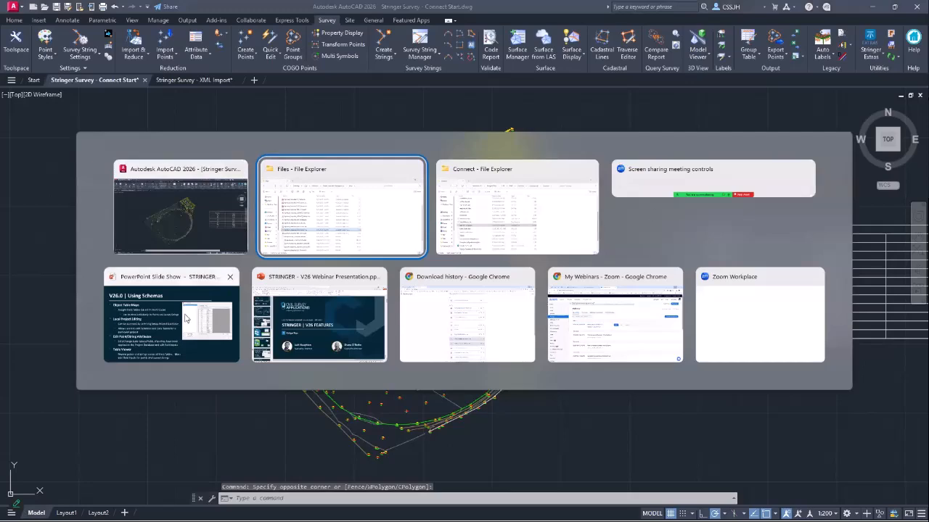
pyautogui.click(171, 336)
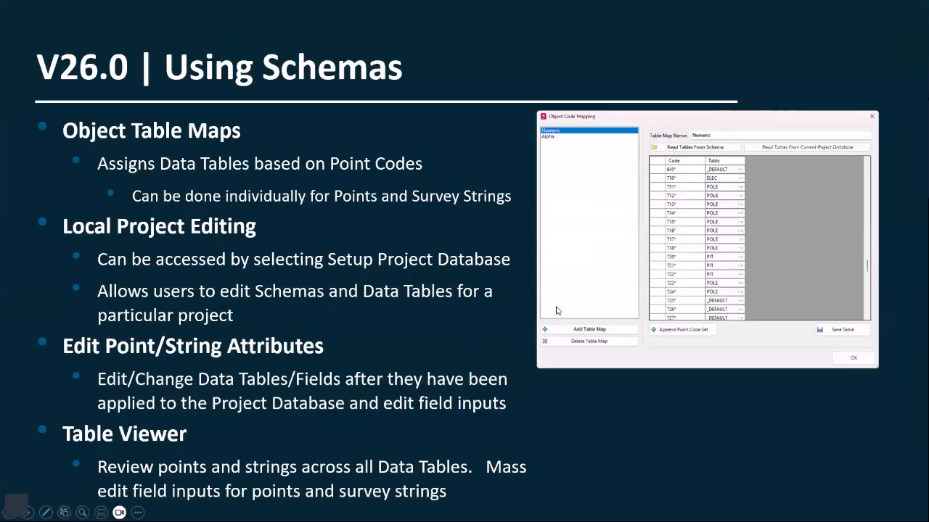
pyautogui.click(512, 312)
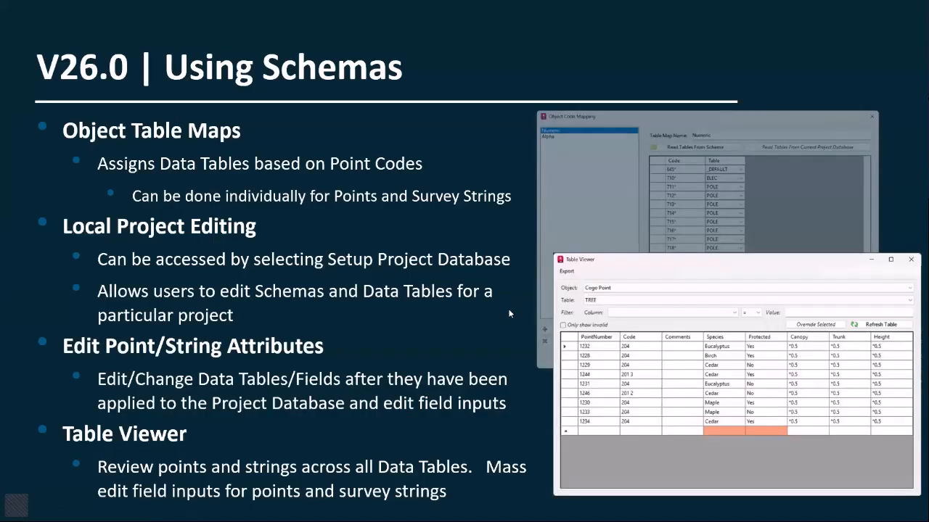
pyautogui.click(512, 312)
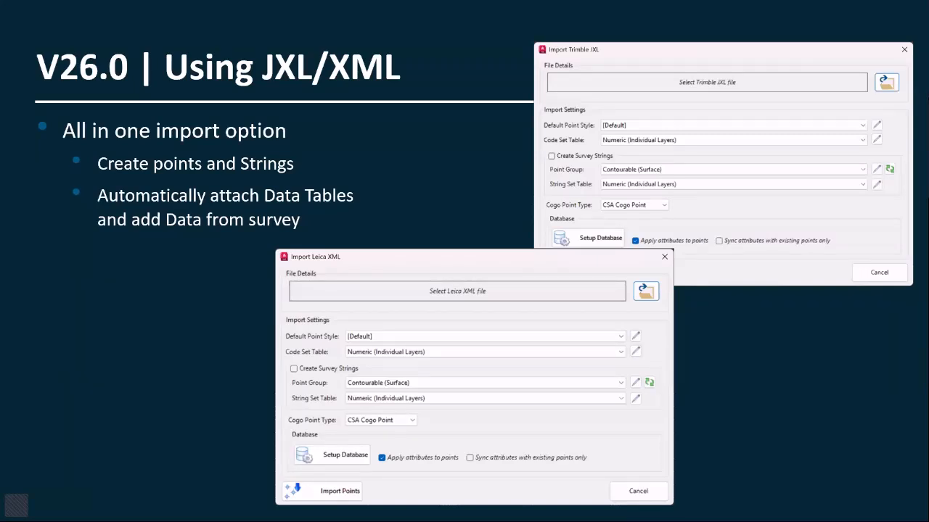
pyautogui.hotkey('alt', 'Tab')
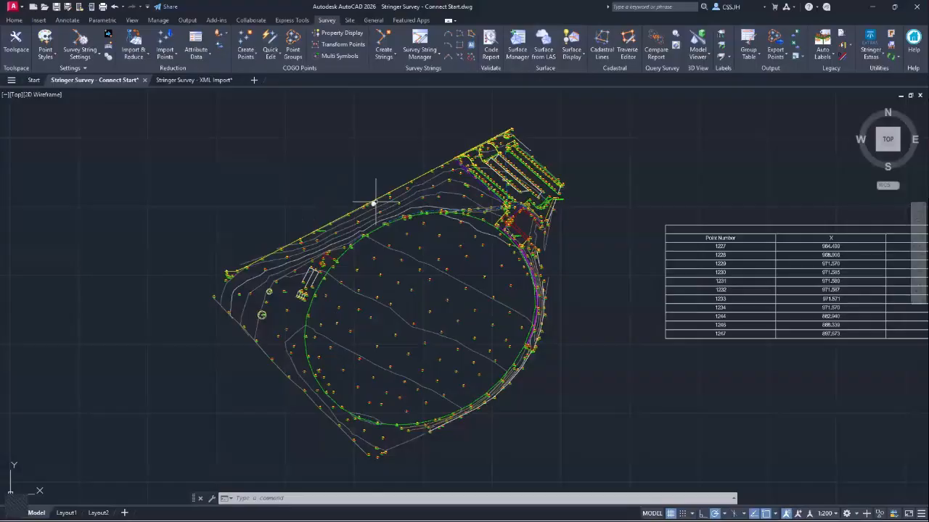
# - Switch to the XML Import drawing and launch Import Leica XML from the Attribute Data menu
pyautogui.click(189, 83)
pyautogui.click(259, 143)
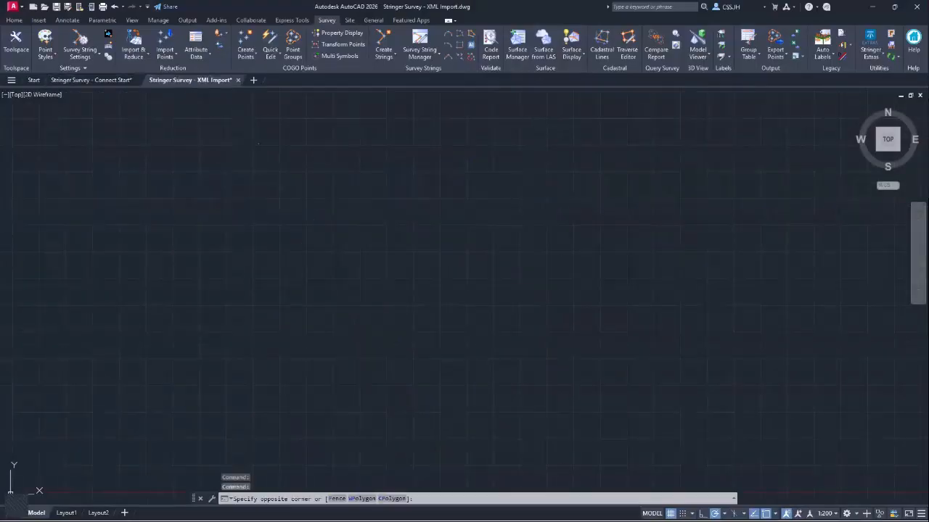
pyautogui.click(232, 180)
pyautogui.click(196, 55)
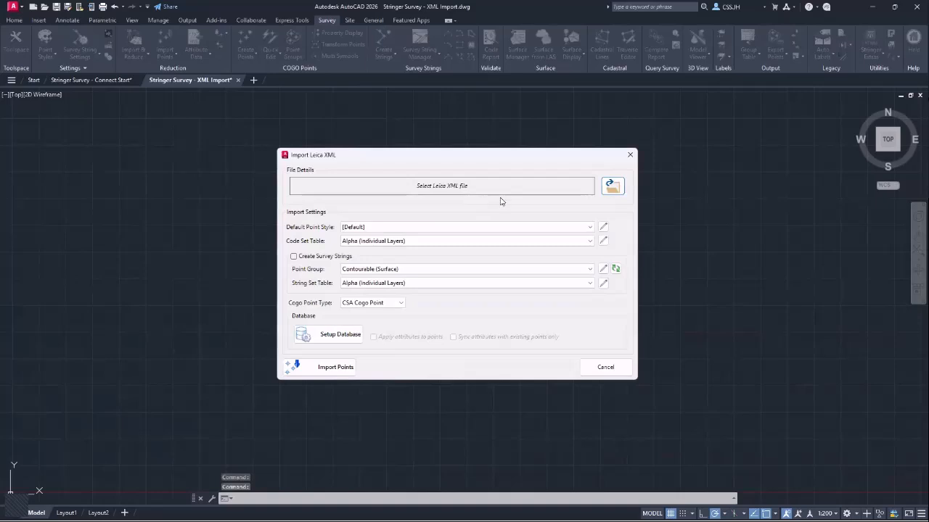
# - Choose Stringer_XML.xml as the Leica XML file and begin setting up a new project database
pyautogui.click(612, 188)
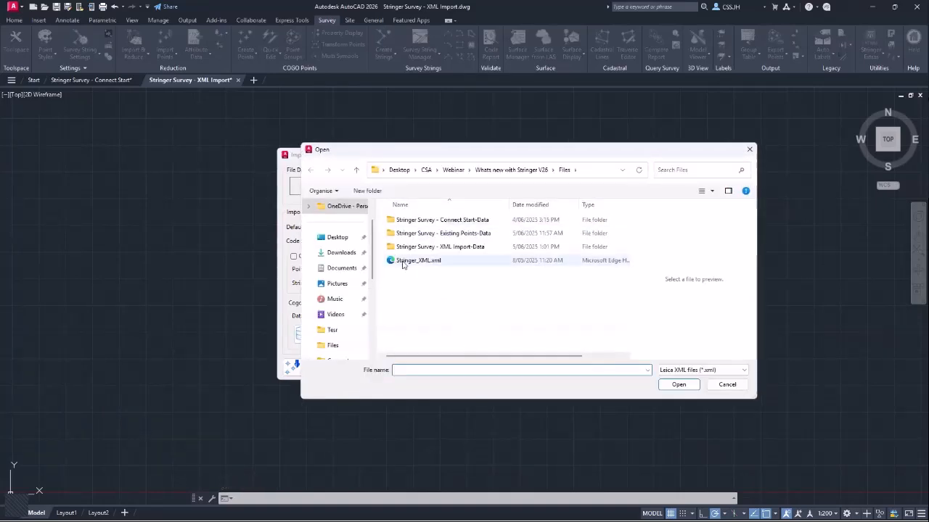
pyautogui.click(404, 262)
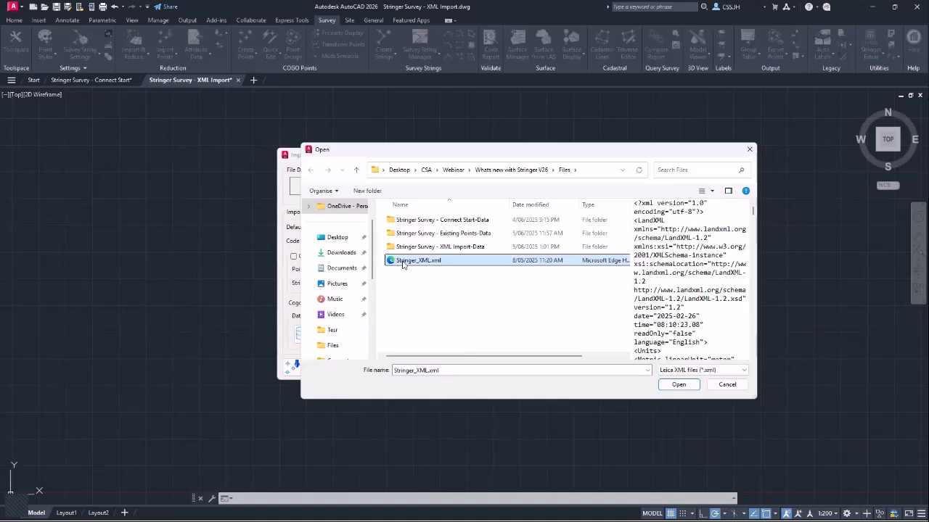
pyautogui.doubleClick(404, 264)
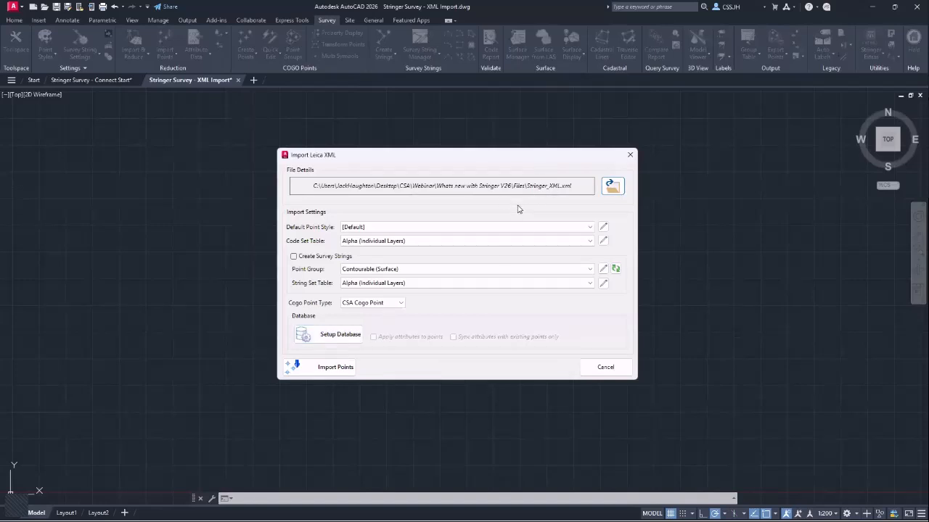
pyautogui.click(328, 333)
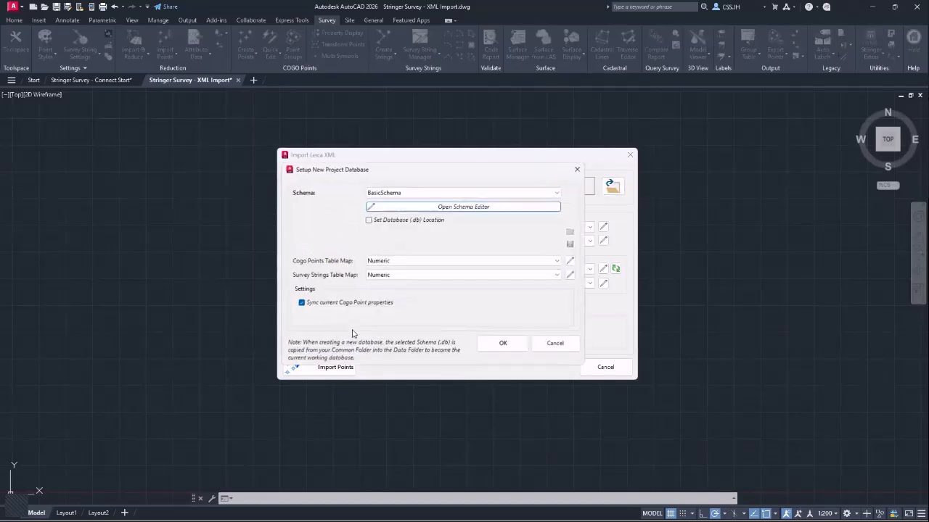
# - Base the new project database on the XML-JXL Schema and import the Leica XML survey points
pyautogui.click(397, 193)
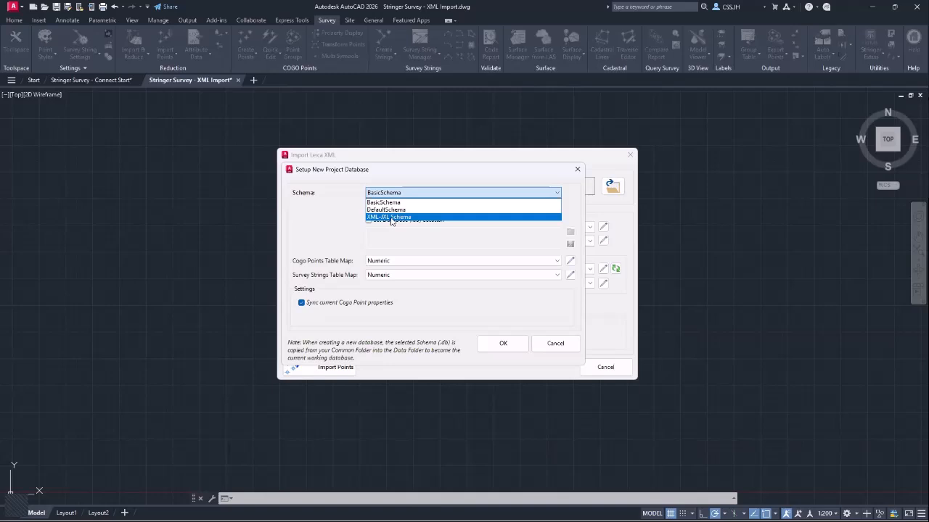
pyautogui.click(391, 218)
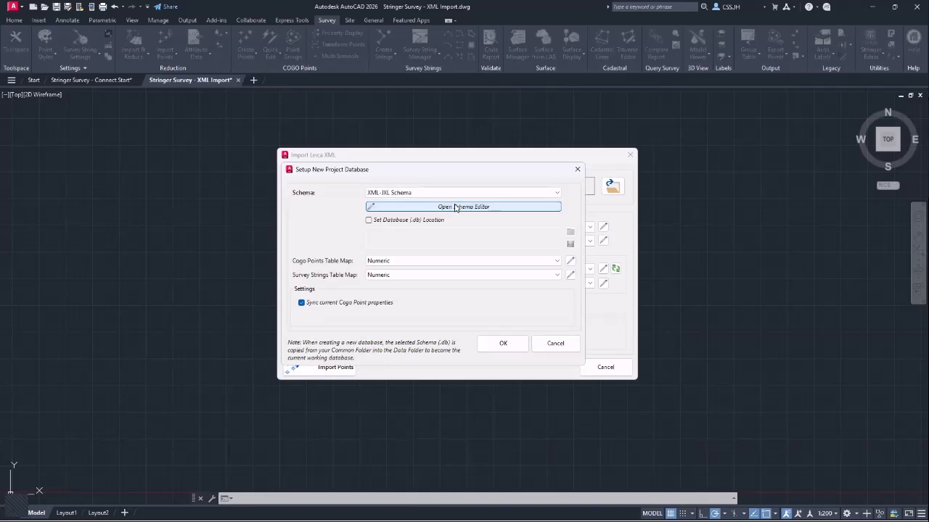
pyautogui.click(455, 208)
pyautogui.click(137, 126)
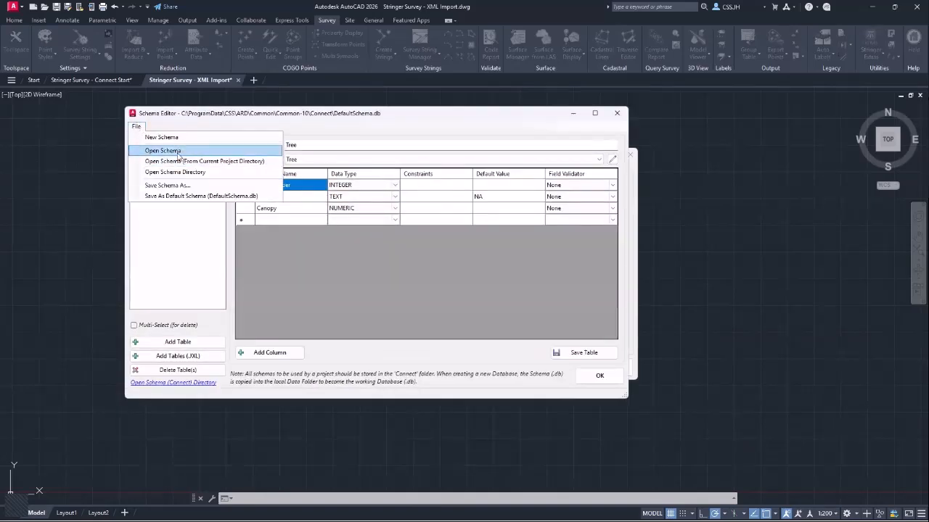
pyautogui.click(175, 172)
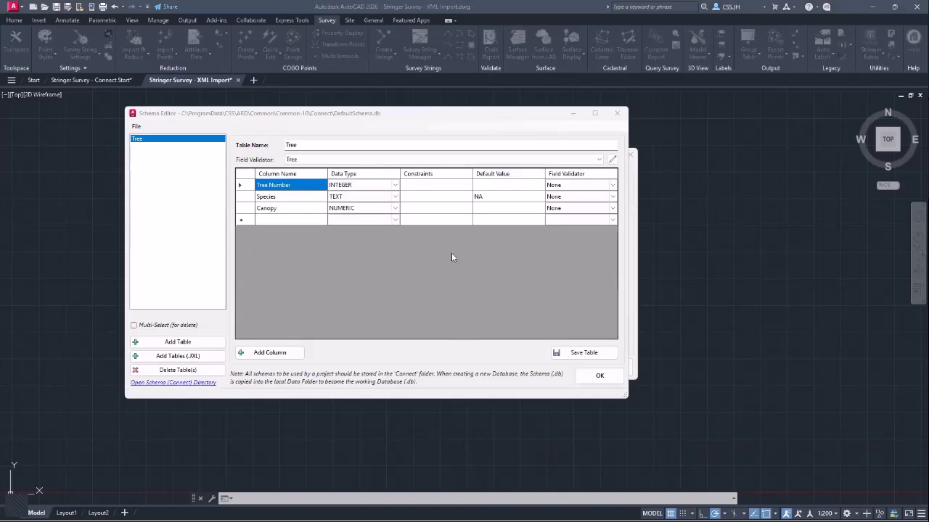
pyautogui.click(262, 235)
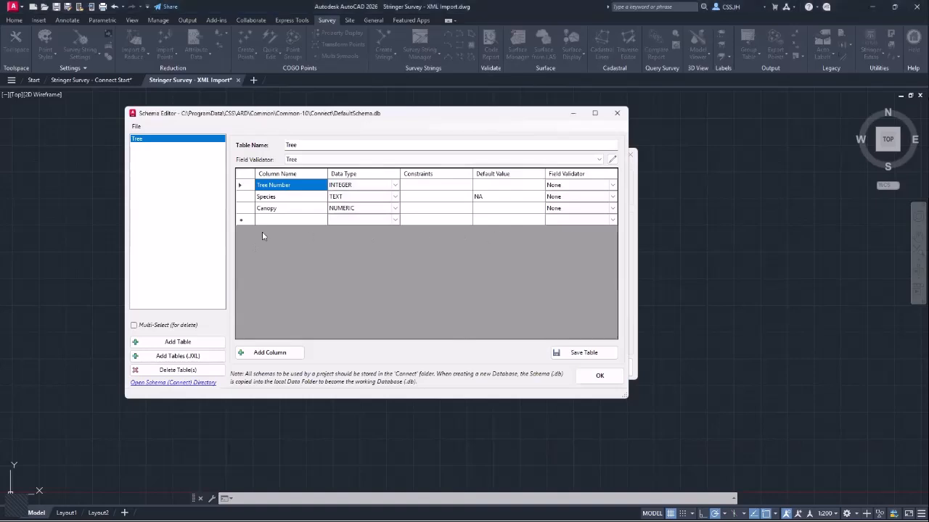
pyautogui.click(617, 113)
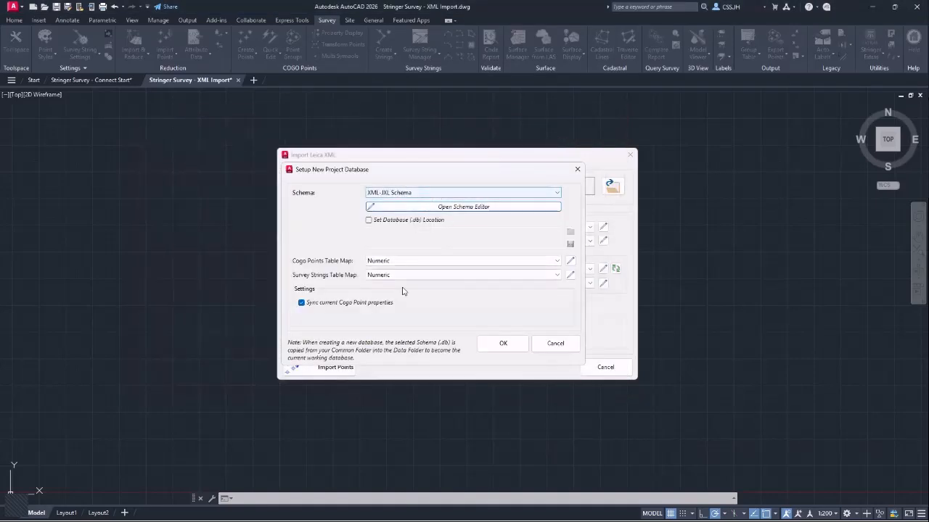
pyautogui.click(503, 344)
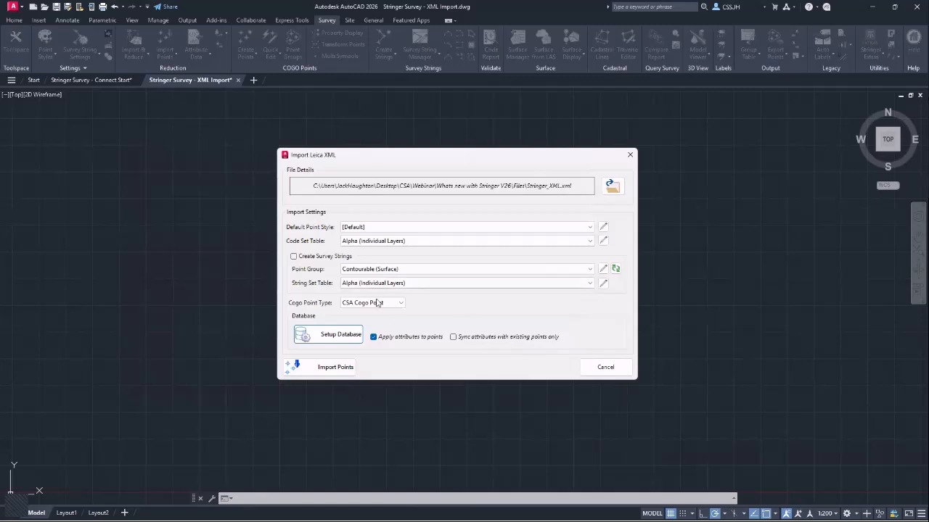
pyautogui.click(330, 369)
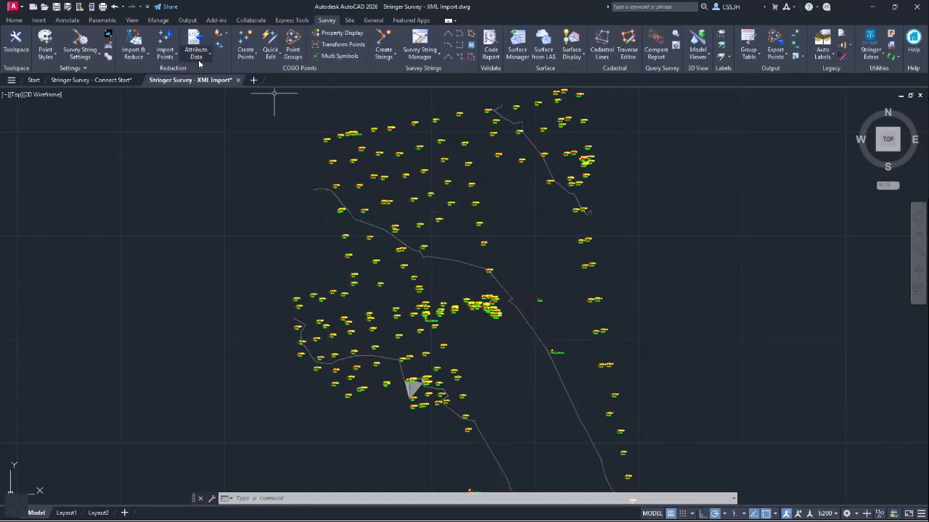
# - Display the current XML-JXL Schema.db database, showing its AIBE table columns
pyautogui.click(219, 45)
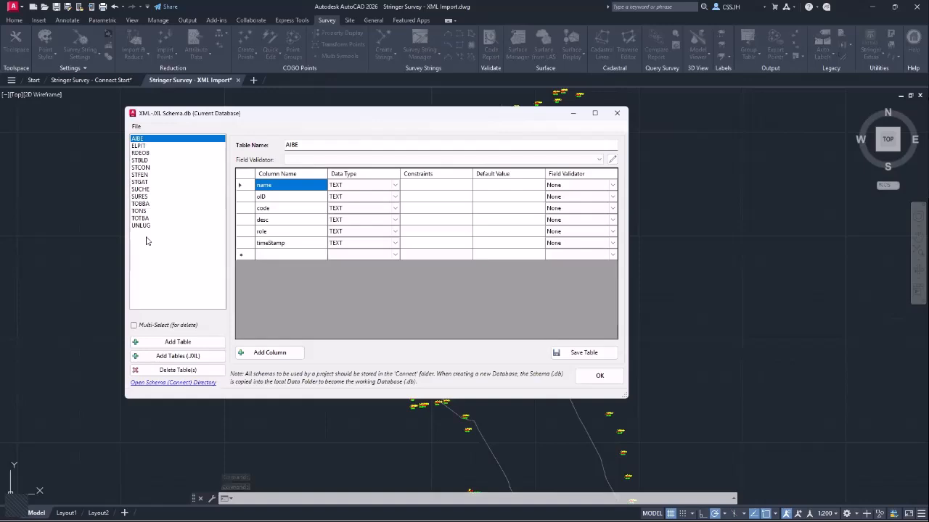
# - Close the Schema Editor and review the TONS table records in the Table Viewer
pyautogui.click(617, 113)
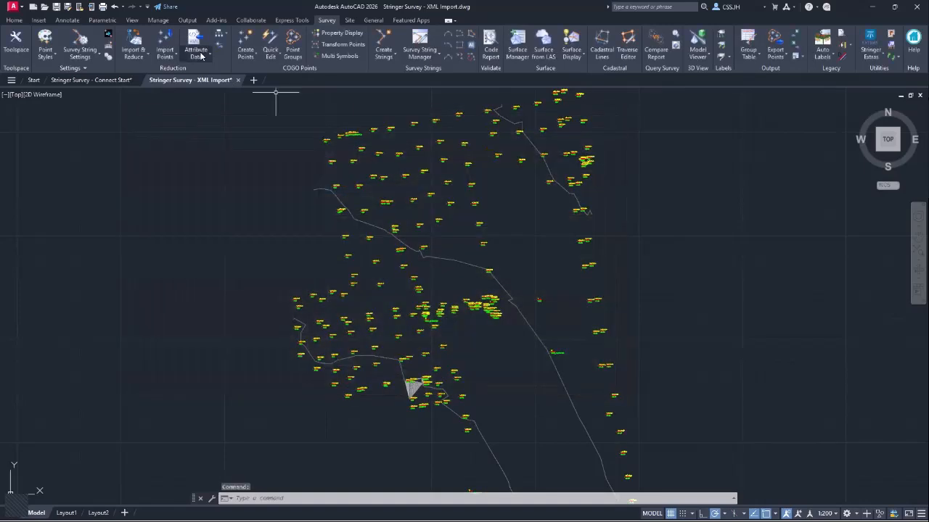
pyautogui.click(196, 51)
pyautogui.click(234, 210)
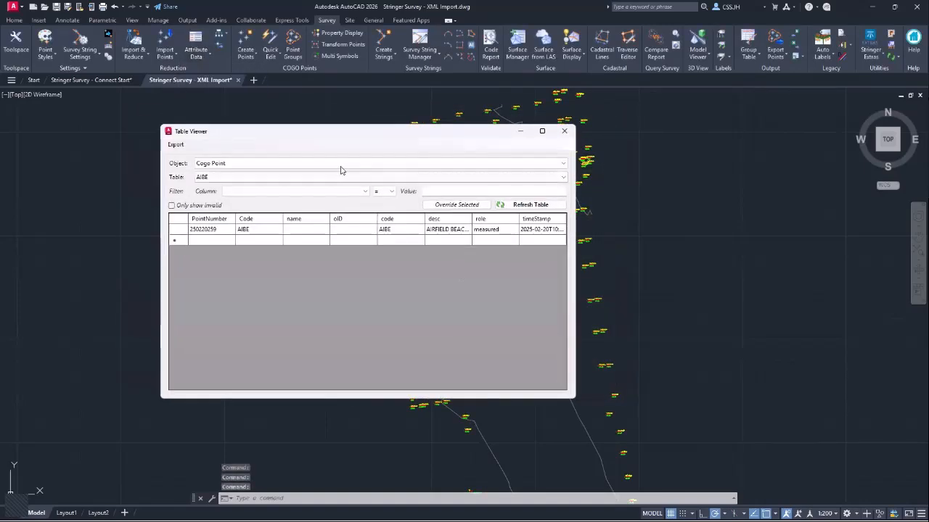
pyautogui.click(261, 175)
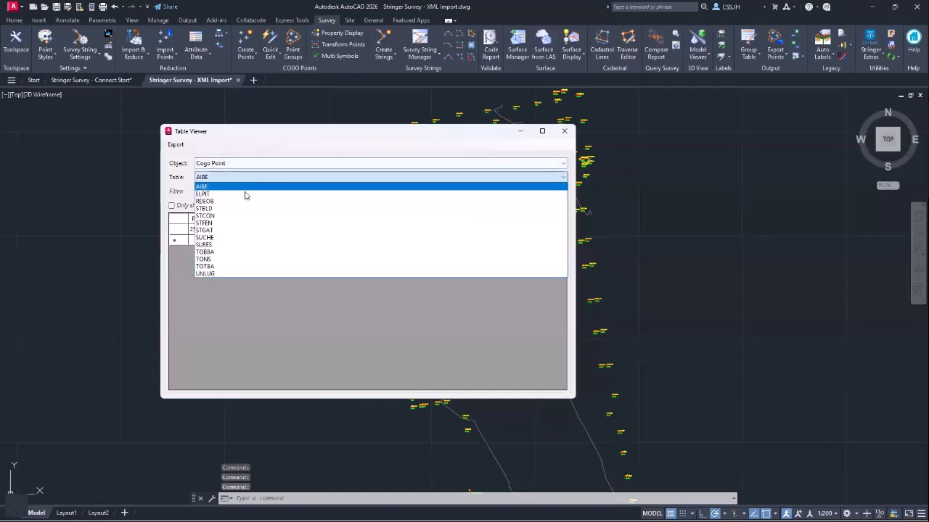
pyautogui.click(222, 259)
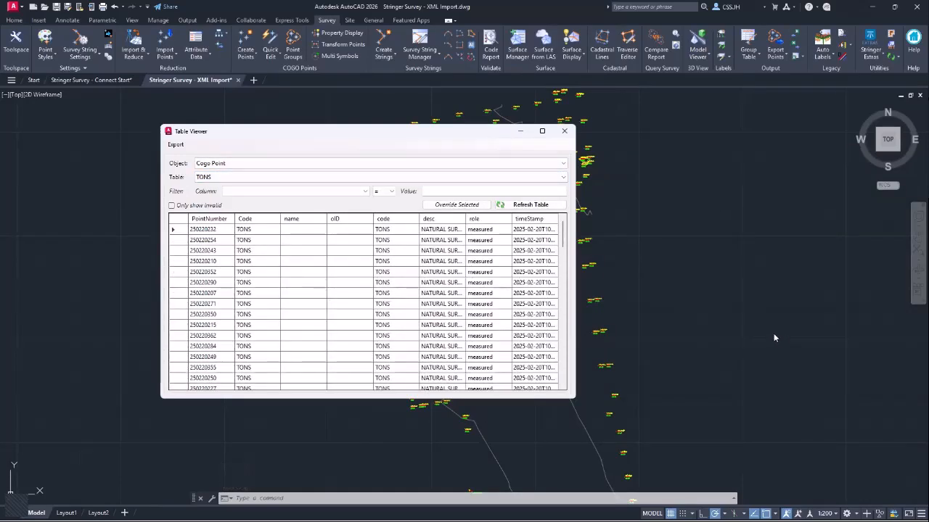
pyautogui.click(565, 131)
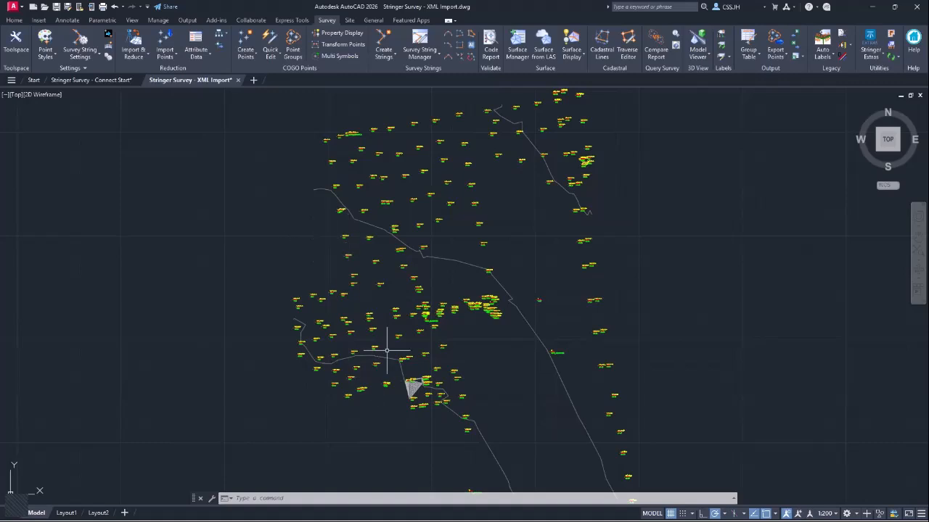
# - Bring the PowerPoint slideshow forward and advance to the V26.0 | Others slide
pyautogui.hotkey('alt', 'Tab')
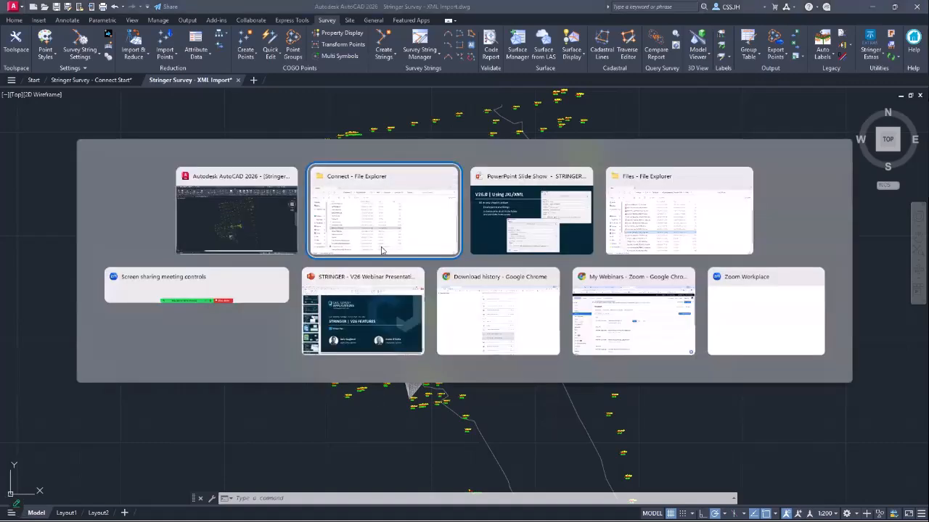
pyautogui.click(507, 228)
pyautogui.press('Right')
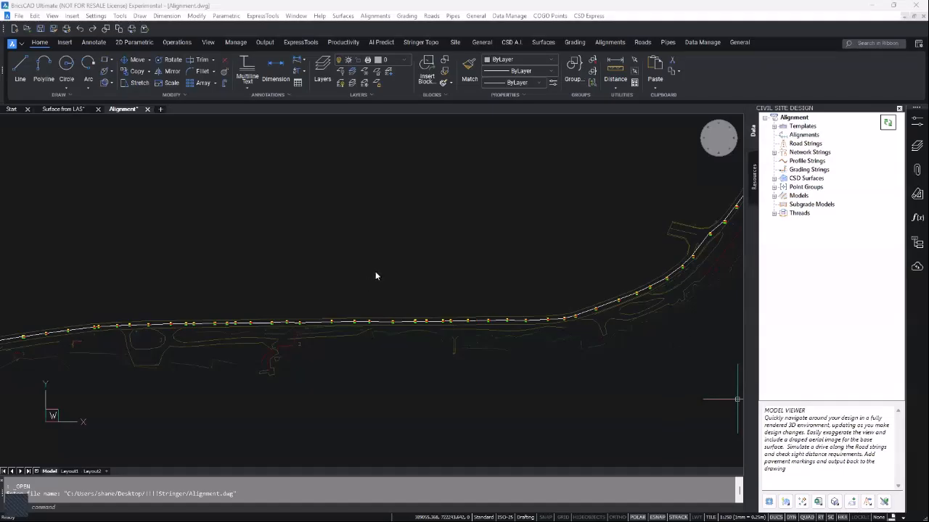
# - Check Surface from LAS under Stringer Topo, then bring up the Site Create Alignment options
pyautogui.click(413, 42)
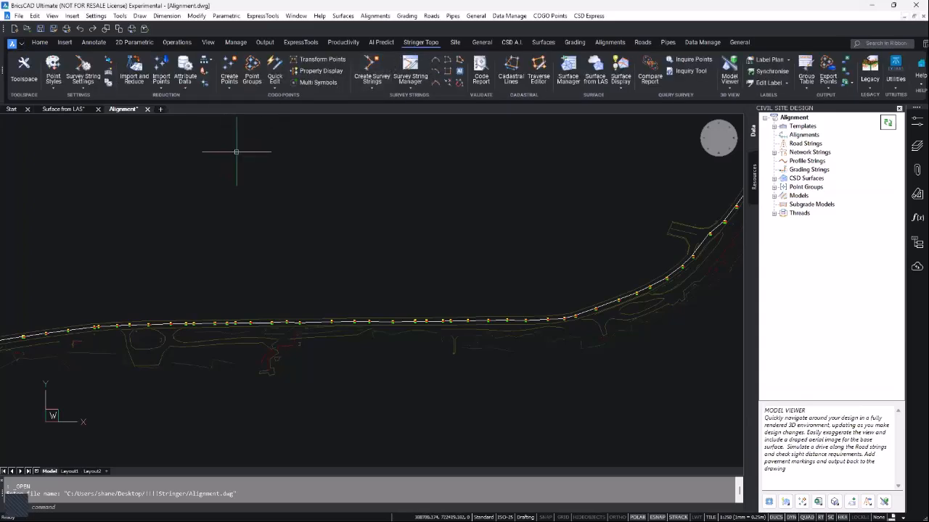
pyautogui.click(595, 77)
pyautogui.click(460, 42)
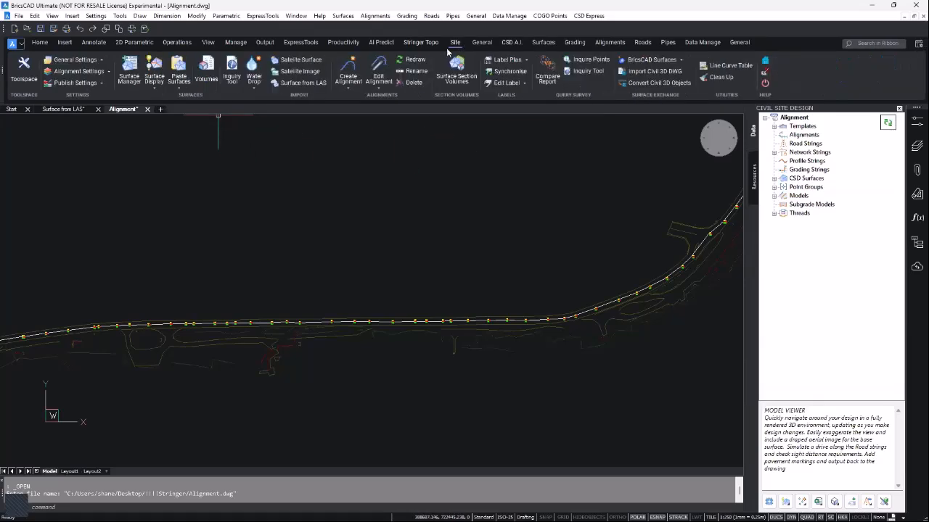
pyautogui.click(349, 86)
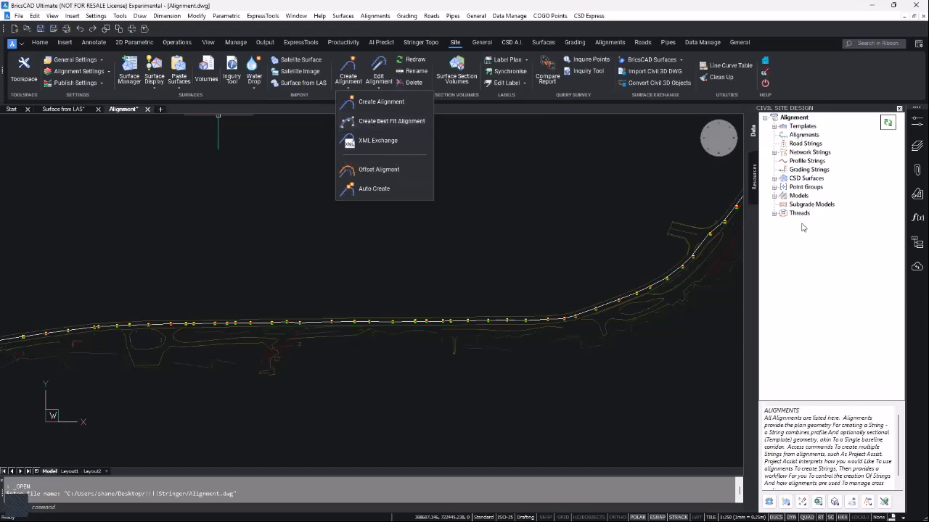
# - Start a new best fit alignment from the Alignments list in the survey data toolspace
pyautogui.click(899, 108)
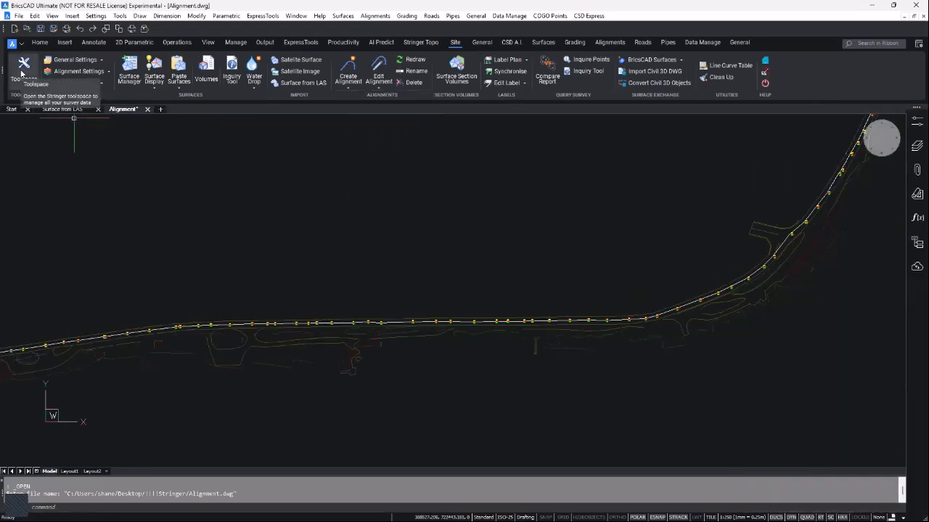
pyautogui.click(21, 73)
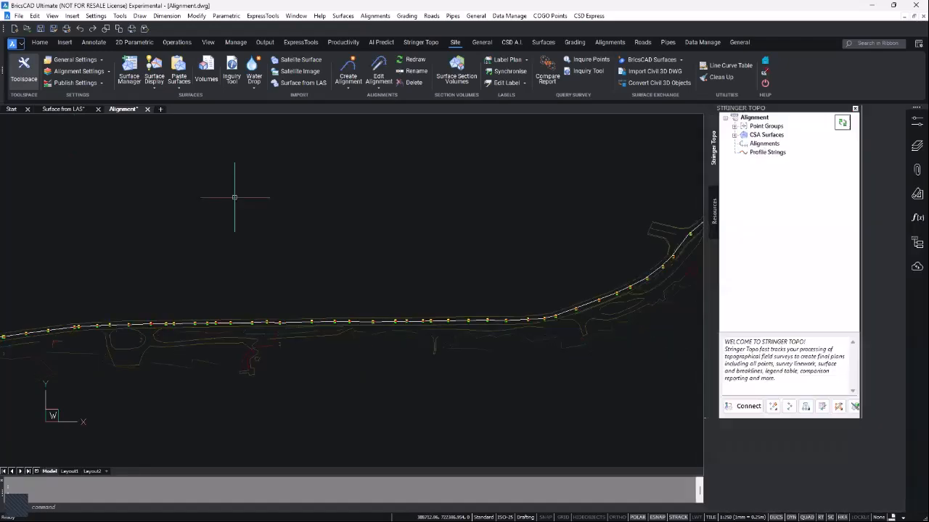
pyautogui.rightClick(801, 144)
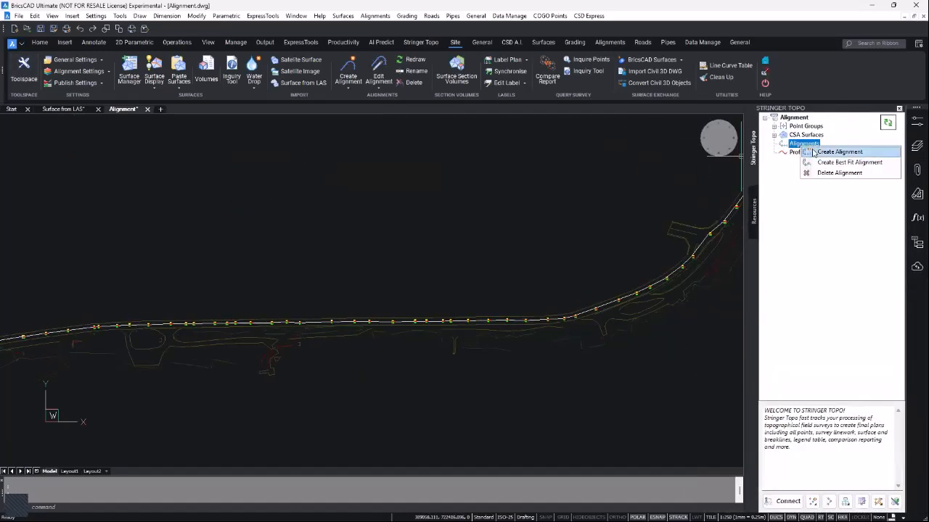
pyautogui.click(820, 163)
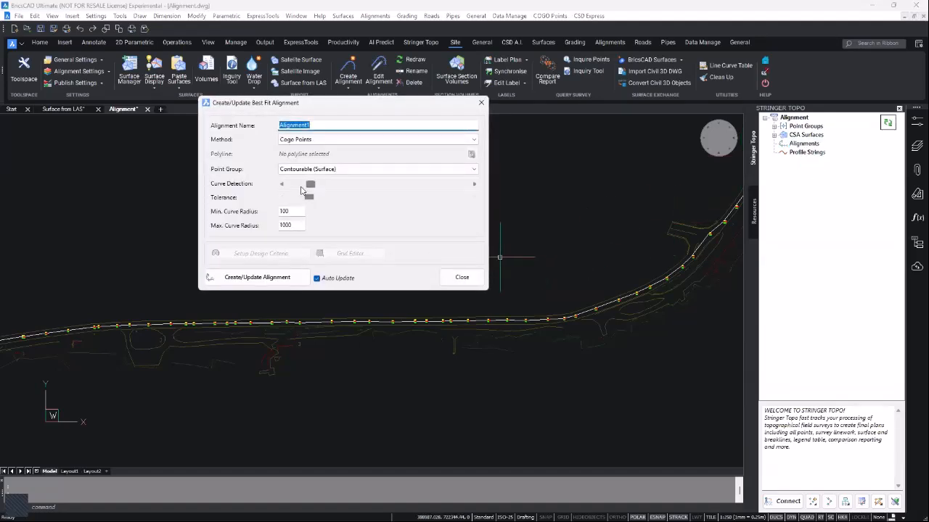
# - Name the best fit alignment Da Best, fitted by Cogo Points to the _Centreline Points group
pyautogui.write('Da Best')
pyautogui.click(473, 140)
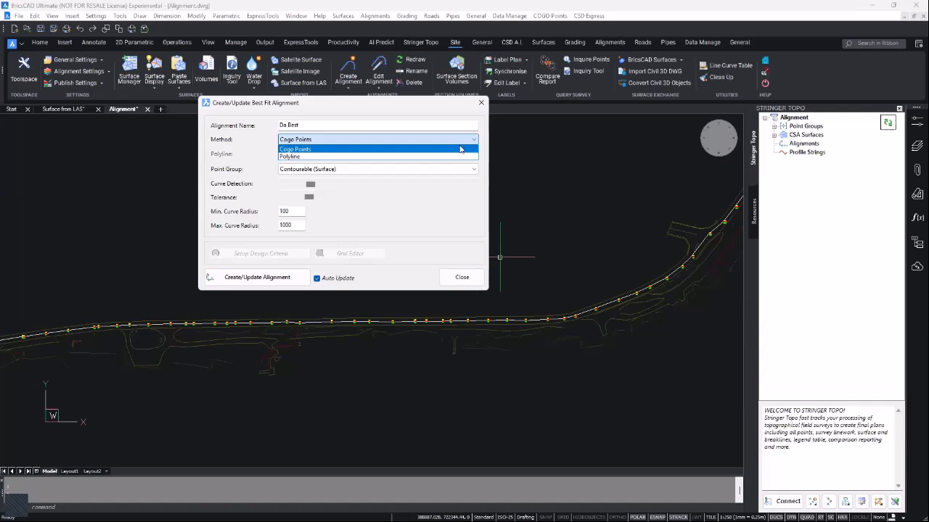
pyautogui.click(526, 191)
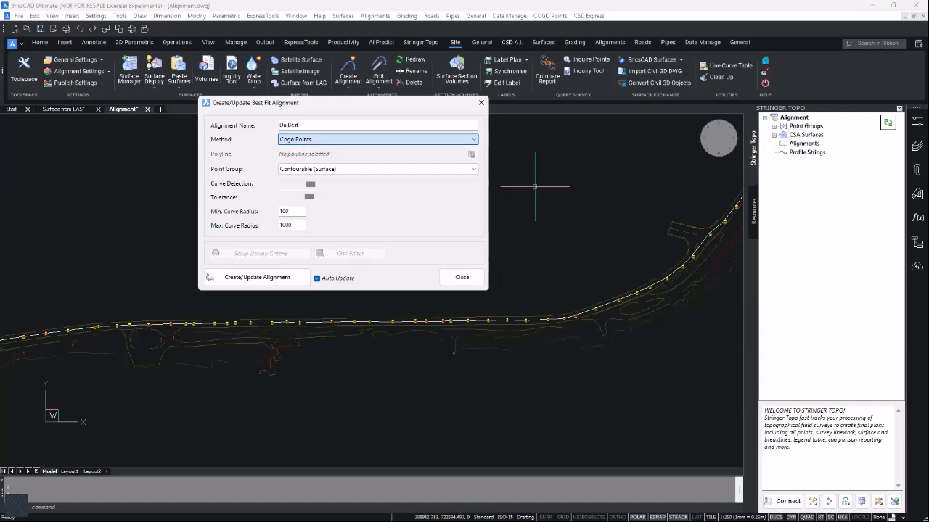
pyautogui.click(473, 169)
pyautogui.click(308, 258)
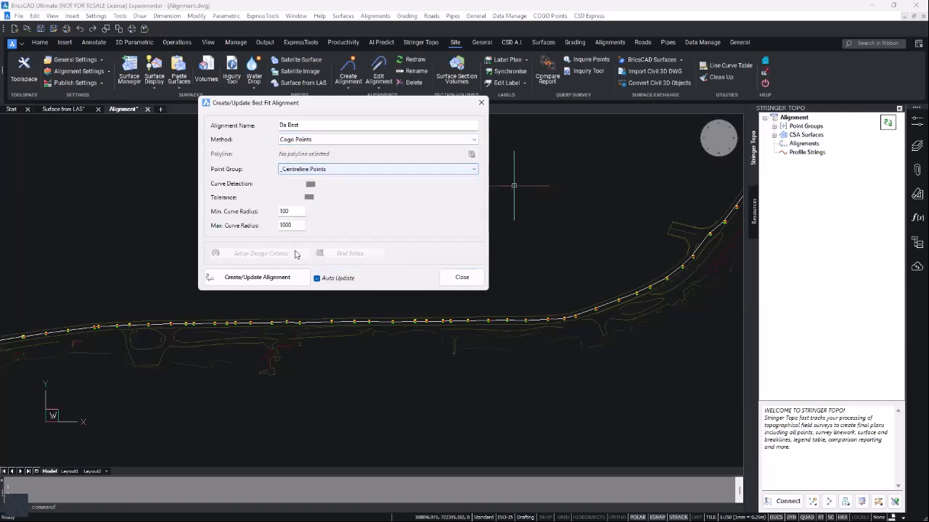
pyautogui.click(257, 277)
# - Pan along the road's centreline points, then select the minimum curve radius value
pyautogui.scroll(5, 293, 327)
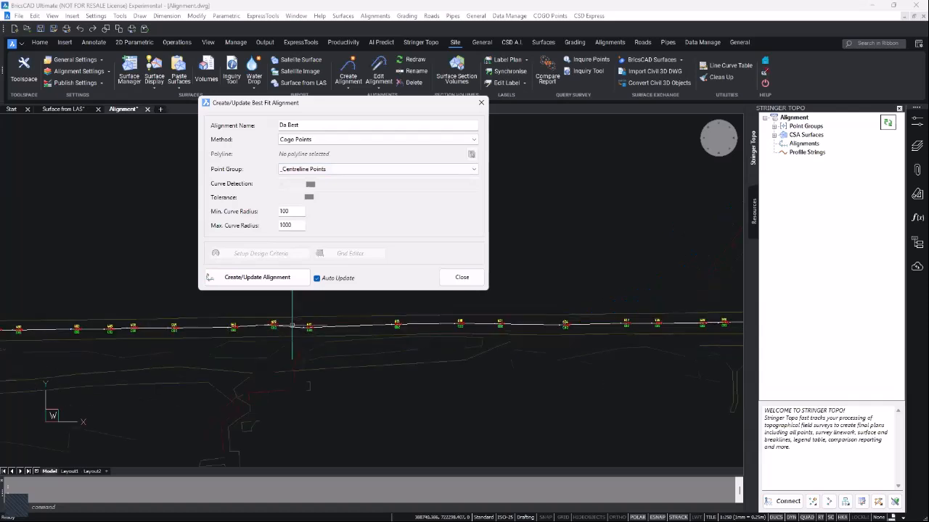
pyautogui.scroll(1, 294, 327)
pyautogui.moveTo(124, 322); pyautogui.dragTo(165, 355, button='middle')
pyautogui.moveTo(166, 353)
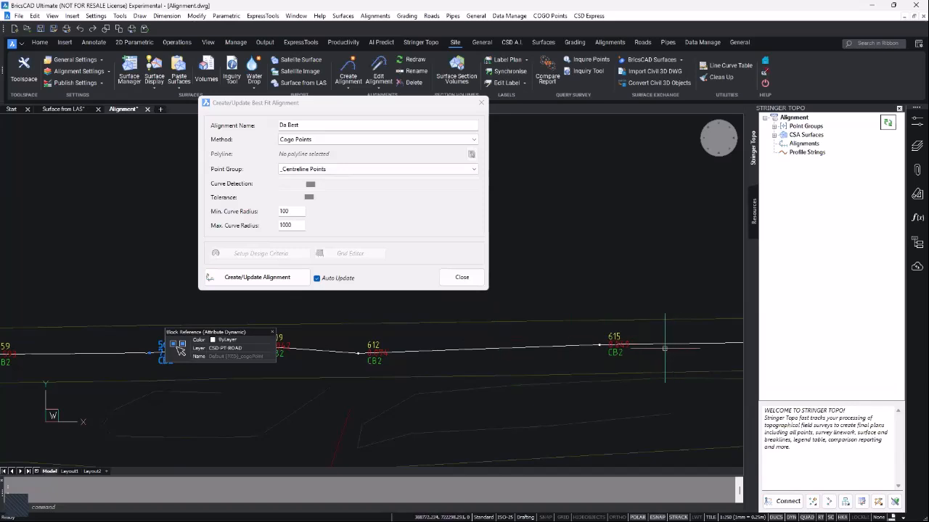
pyautogui.scroll(-1, 606, 334)
pyautogui.moveTo(605, 334)
pyautogui.mouseDown(button='middle')
pyautogui.moveTo(327, 342)
pyautogui.moveTo(290, 354)
pyautogui.mouseUp(button='middle')
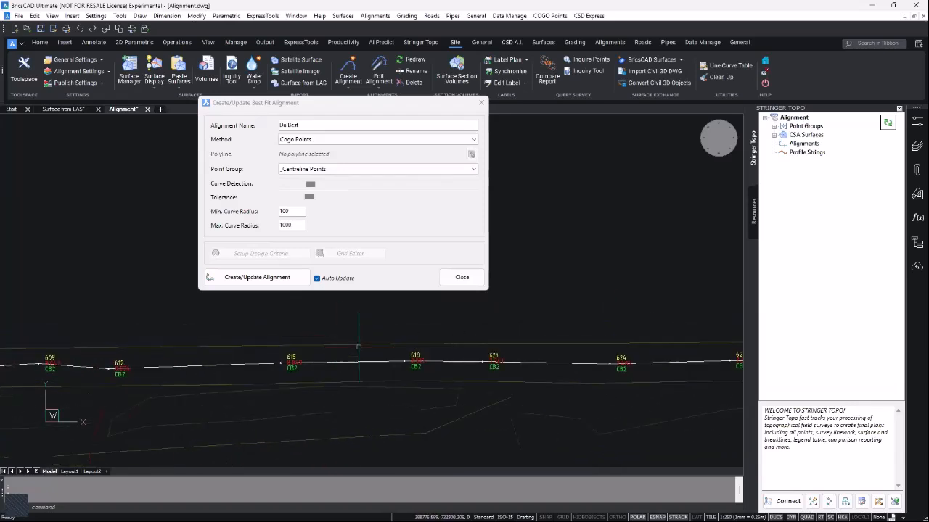
pyautogui.moveTo(556, 343); pyautogui.dragTo(412, 361, button='middle')
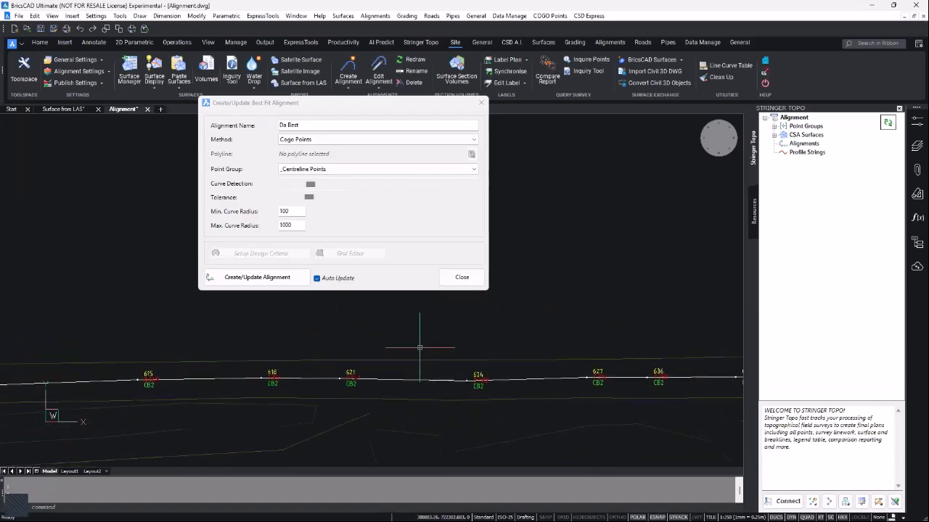
pyautogui.scroll(-3, 414, 351)
pyautogui.scroll(-4, 408, 356)
pyautogui.moveTo(217, 346); pyautogui.dragTo(363, 328, button='middle')
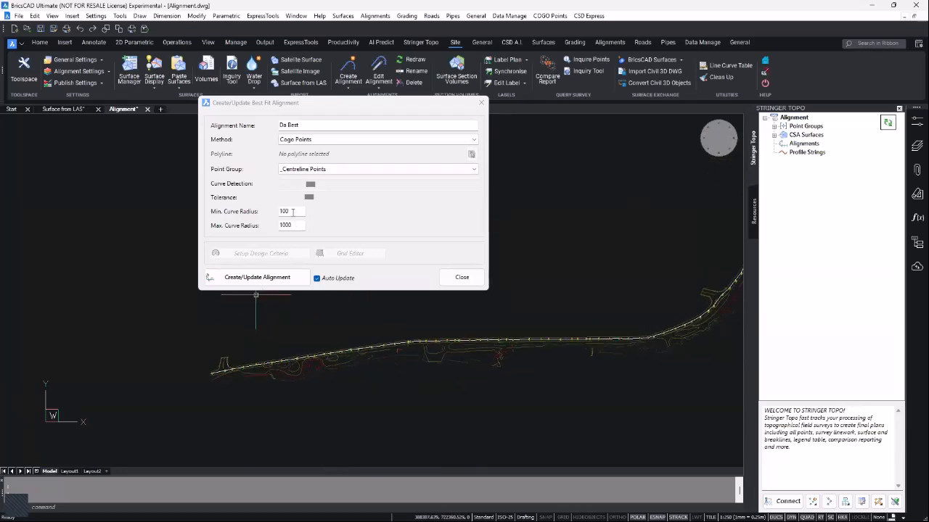
pyautogui.moveTo(292, 211); pyautogui.dragTo(277, 227)
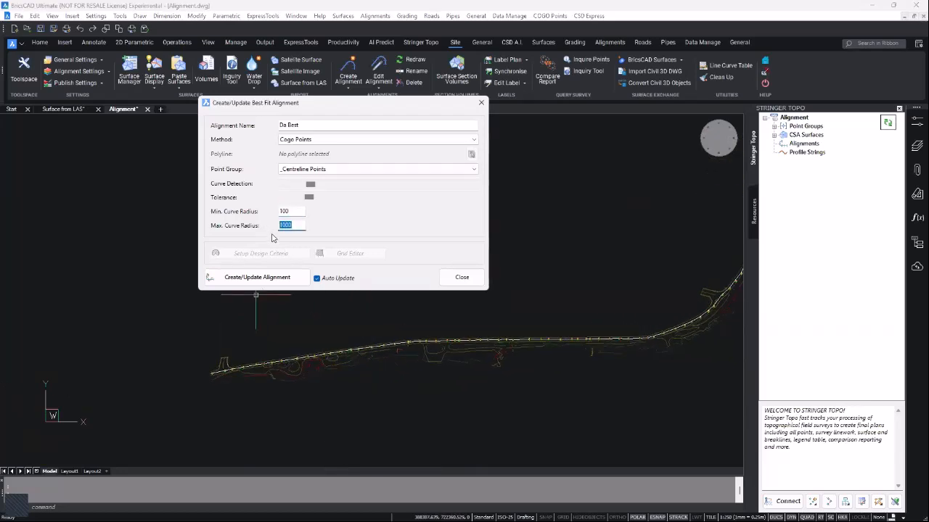
# - Rebuild the Da Best alignment from the centreline points with a lower Curve Detection setting
pyautogui.click(259, 280)
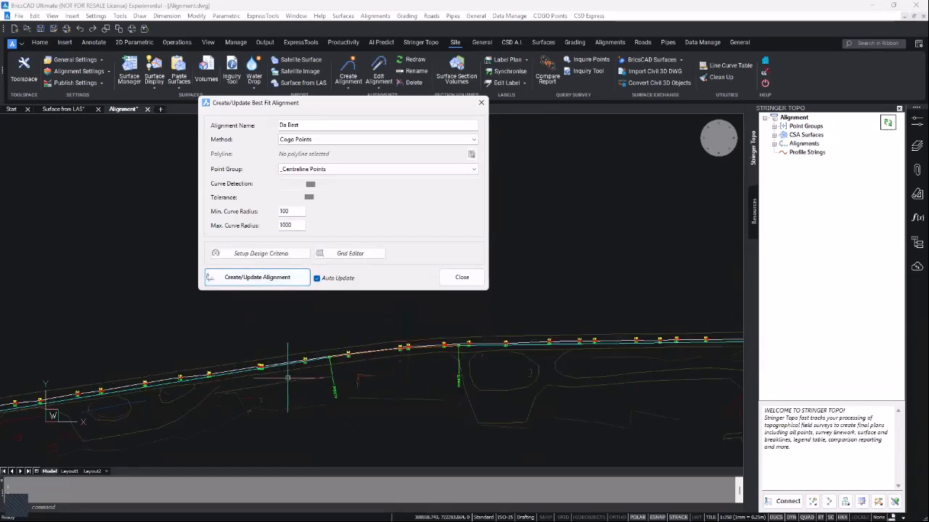
pyautogui.scroll(-3, 293, 369)
pyautogui.scroll(5, 475, 342)
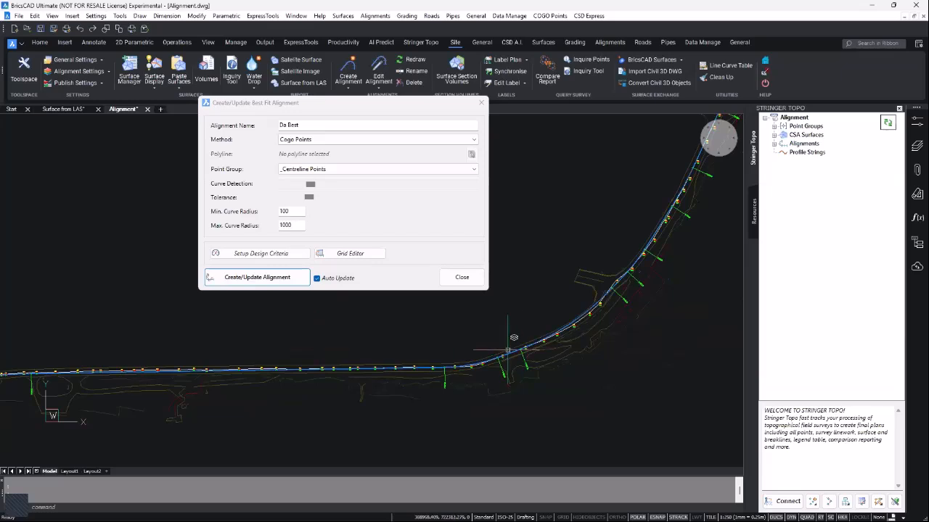
pyautogui.scroll(-3, 435, 326)
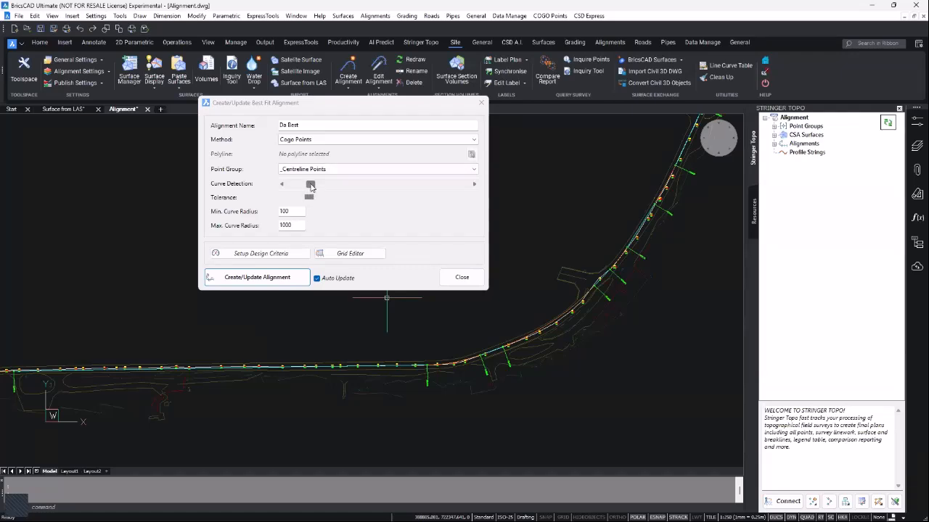
pyautogui.click(311, 185)
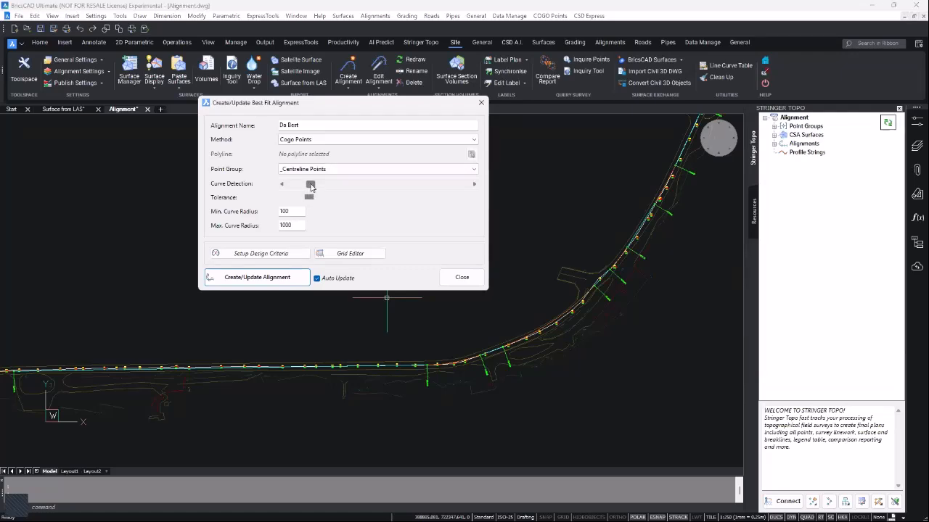
pyautogui.moveTo(310, 185)
pyautogui.mouseDown()
pyautogui.moveTo(290, 187)
pyautogui.moveTo(382, 186)
pyautogui.moveTo(289, 190)
pyautogui.moveTo(303, 190)
pyautogui.mouseUp()
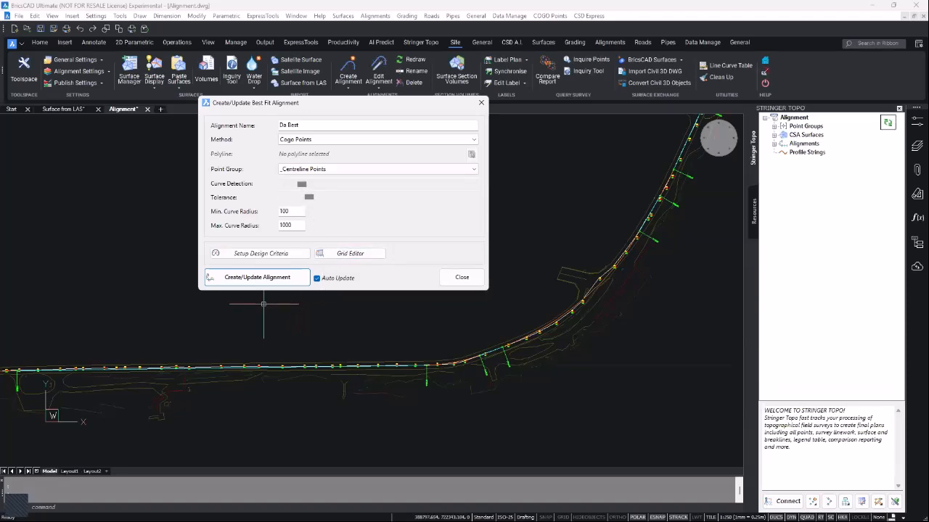
pyautogui.click(264, 282)
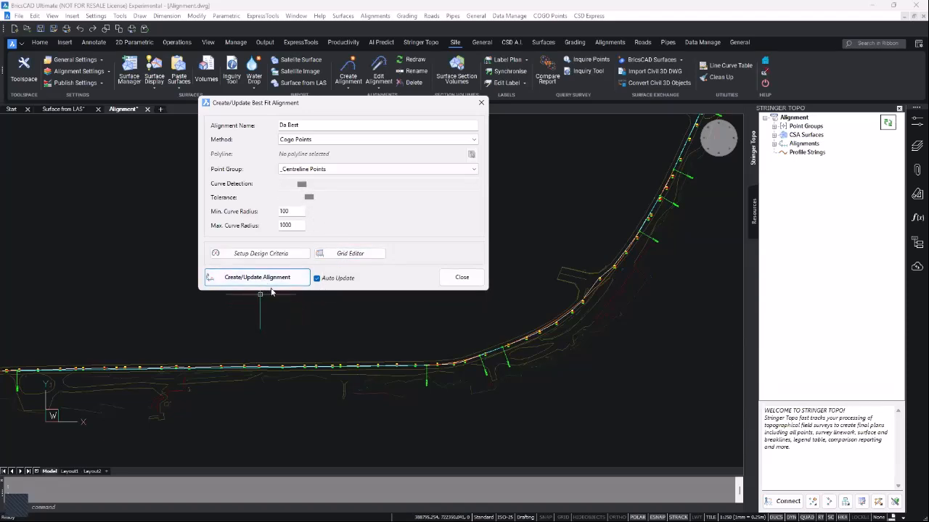
# - Close the alignment settings and start Import Cogo Point File (By Alignment) from Stringer Topo
pyautogui.click(459, 282)
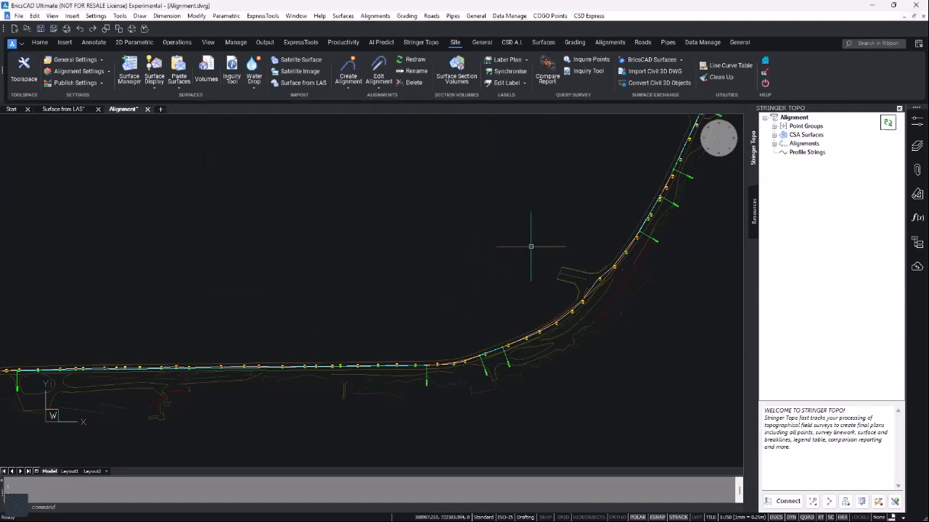
pyautogui.click(419, 45)
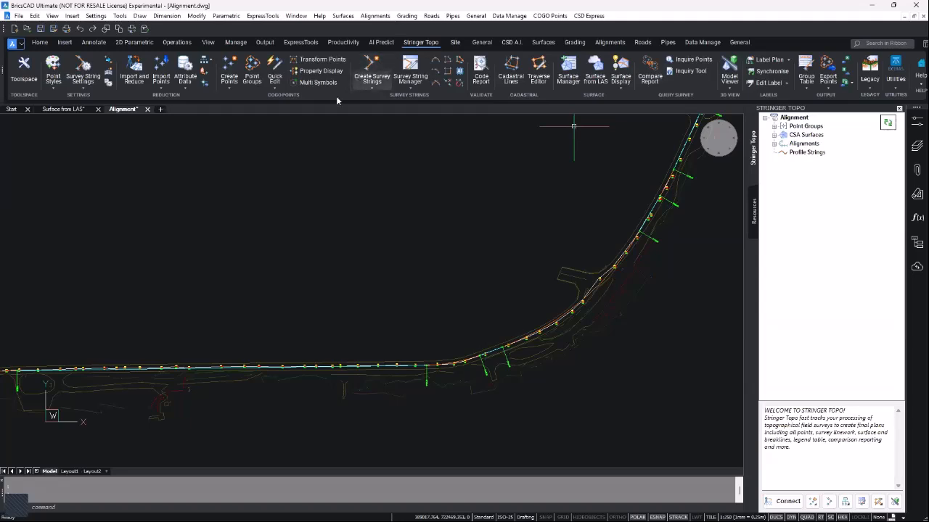
pyautogui.click(230, 86)
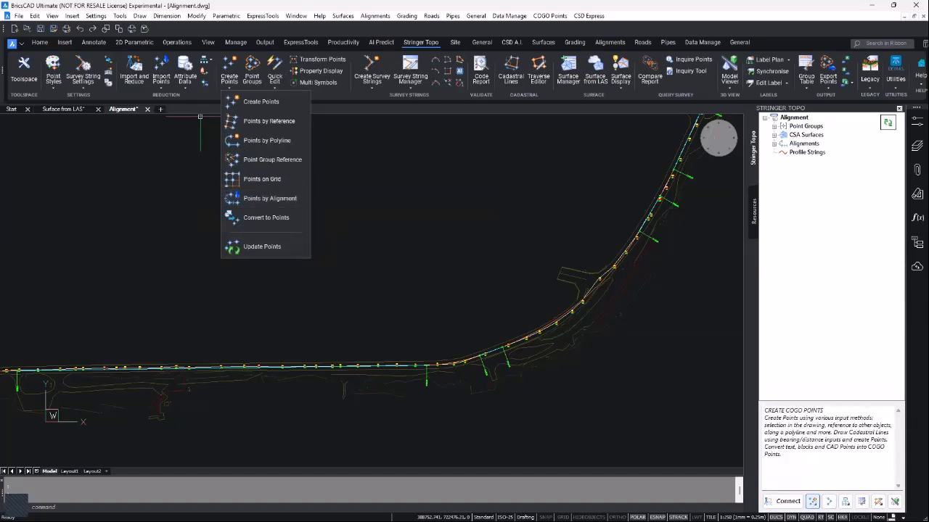
pyautogui.click(812, 501)
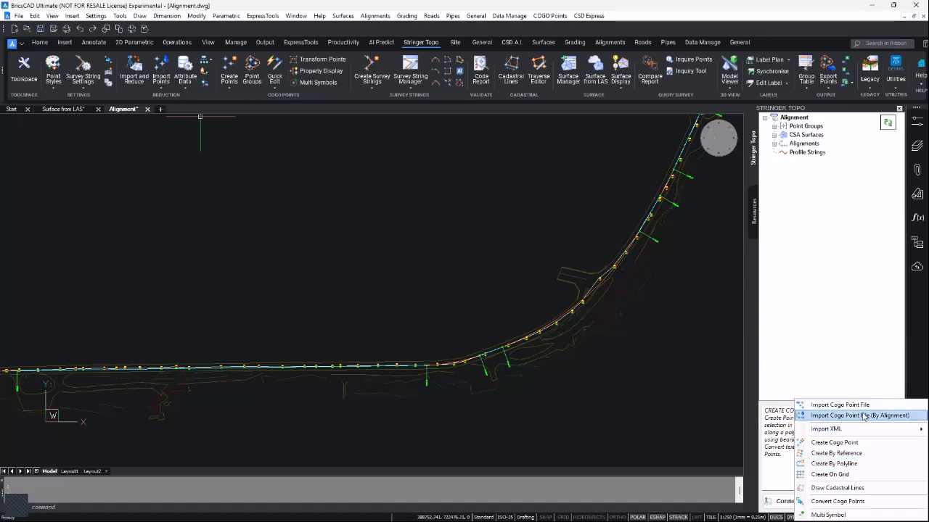
pyautogui.click(865, 416)
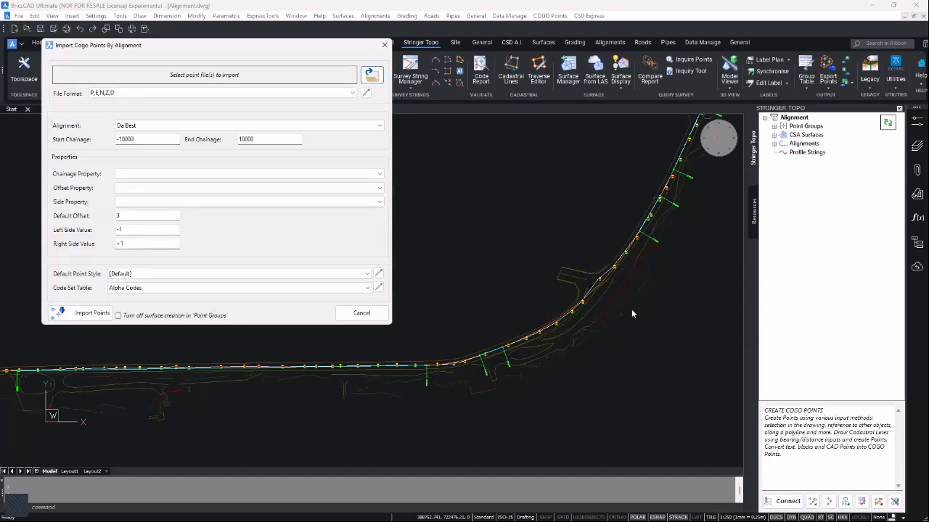
# - Choose Import By Chainage Offset.csv as the point file to import
pyautogui.click(371, 75)
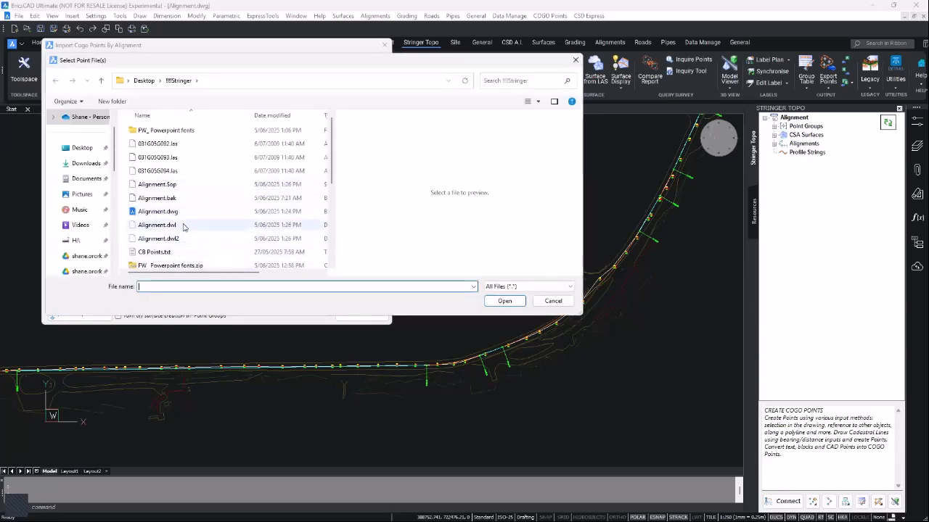
pyautogui.scroll(-1, 185, 245)
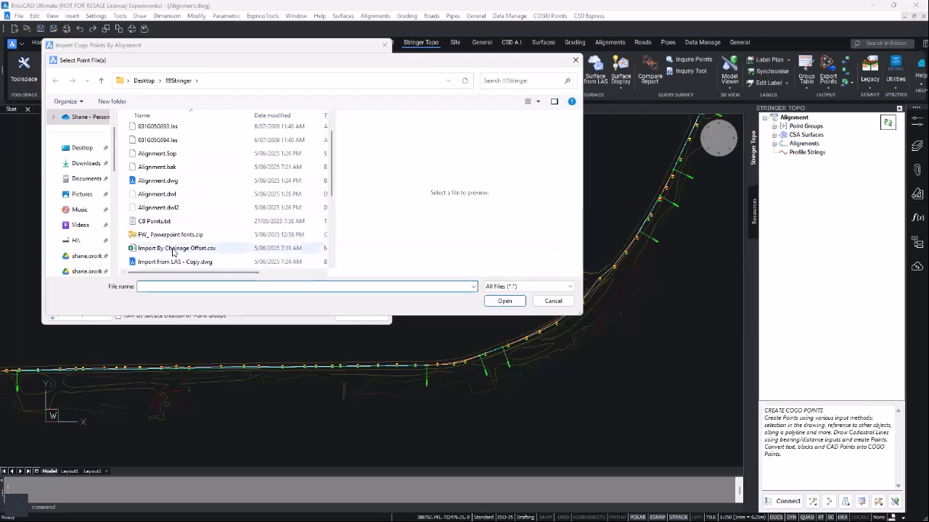
pyautogui.click(187, 249)
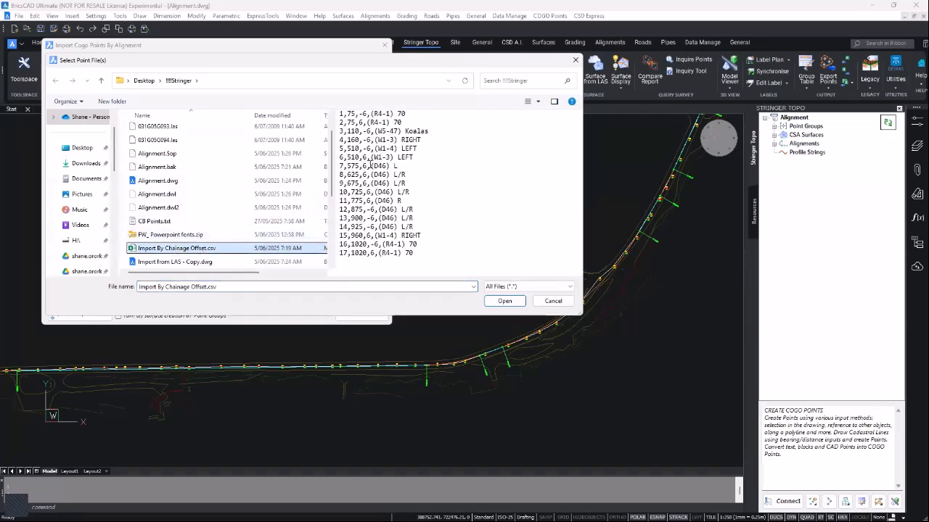
pyautogui.press('ctrl')
pyautogui.press('ctrl')
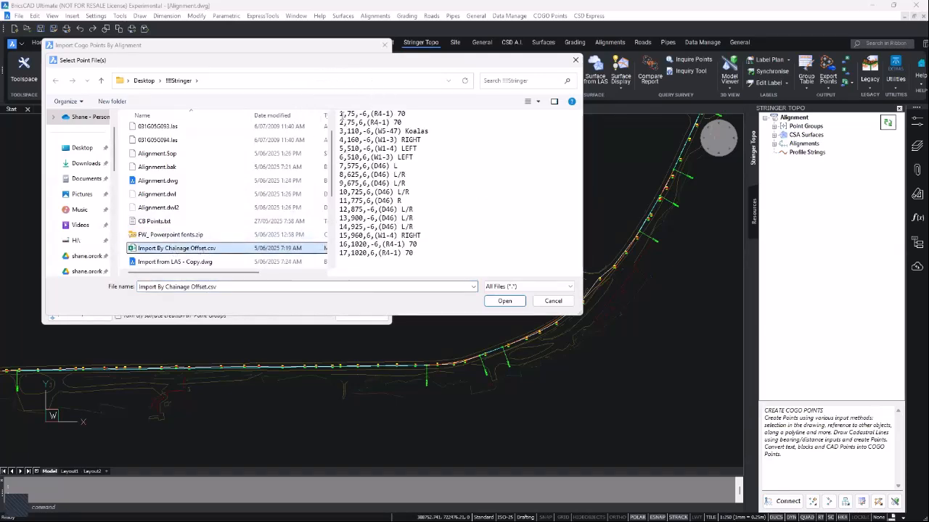
pyautogui.press('ctrl')
pyautogui.press('ctrl')
pyautogui.press('ctrl')
pyautogui.press('ctrl')
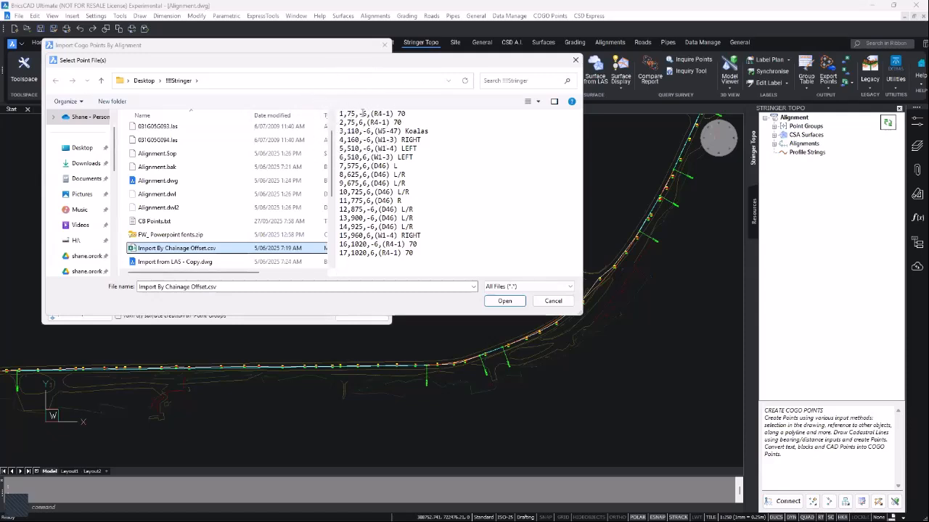
pyautogui.press('ctrl')
pyautogui.press('ctrl')
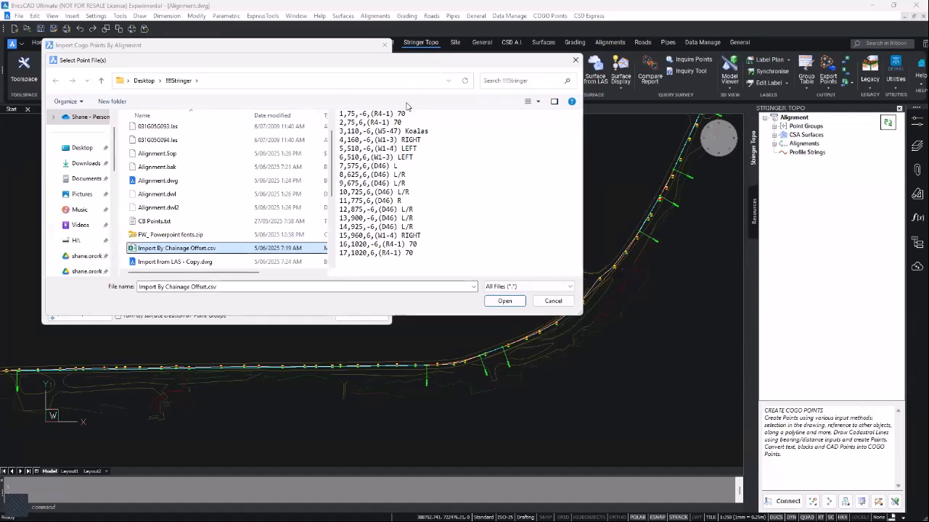
pyautogui.click(503, 301)
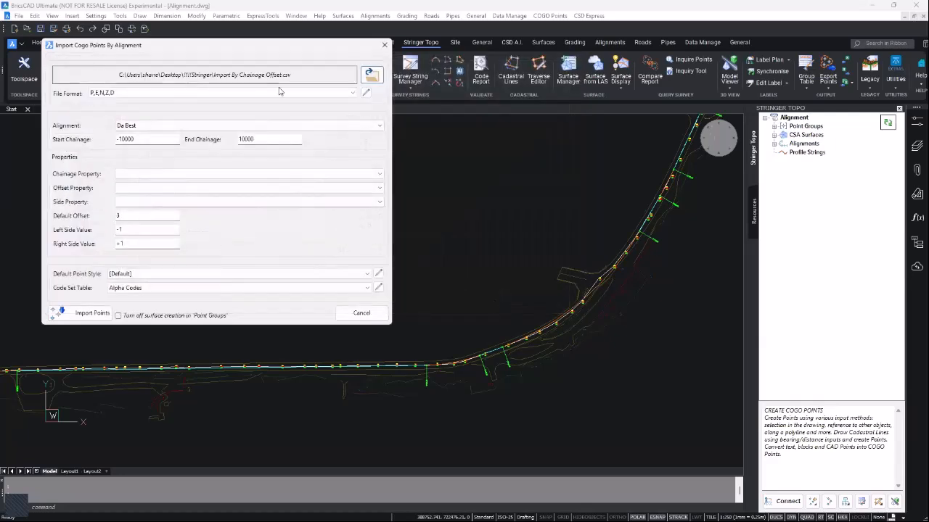
# - Set the point file format to Import by Alignment (P,Ch,Of,D) and review its columns
pyautogui.click(353, 93)
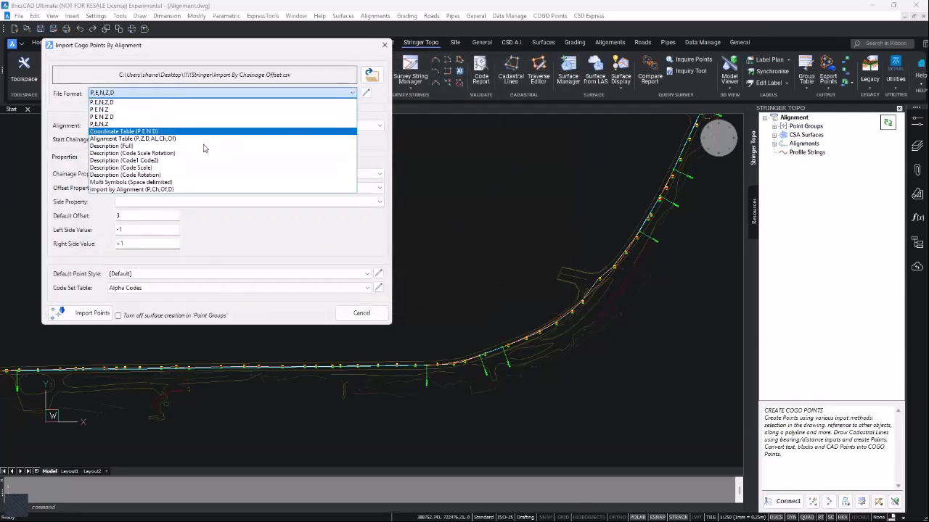
pyautogui.click(153, 190)
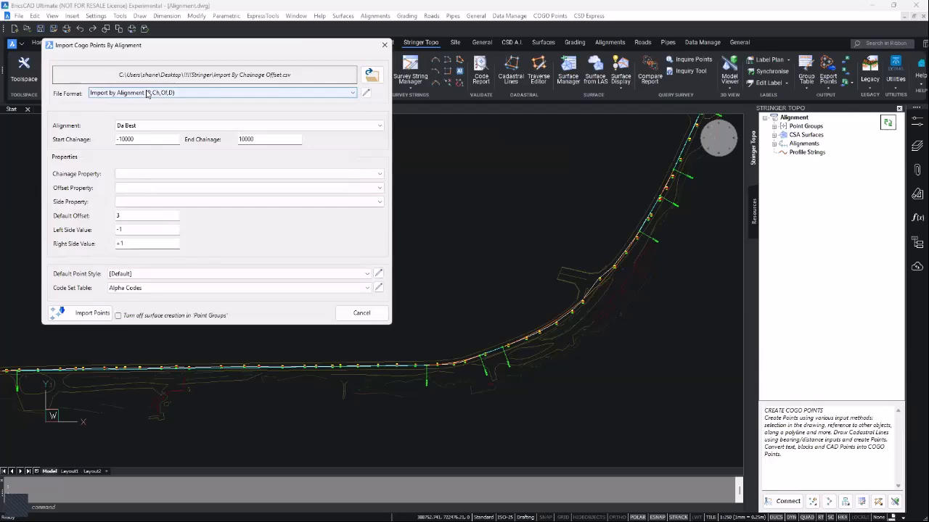
pyautogui.click(365, 93)
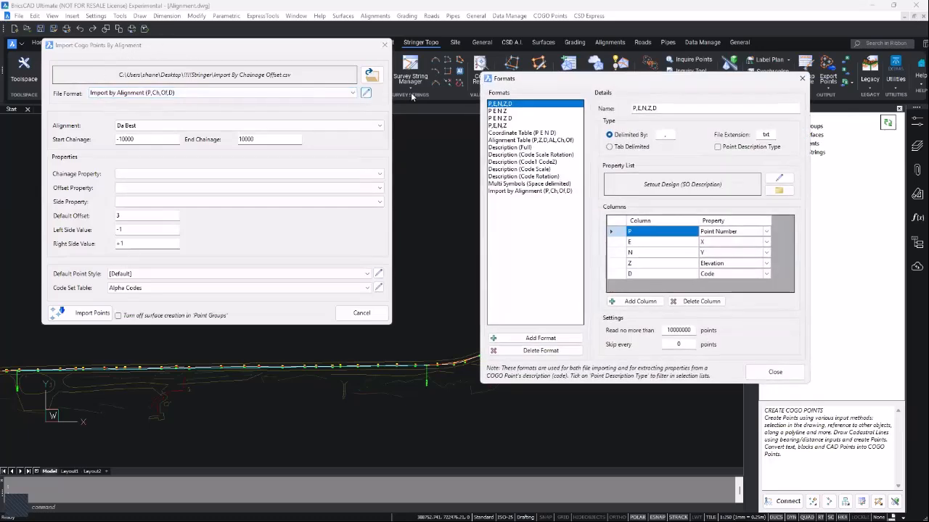
pyautogui.click(516, 192)
pyautogui.press('ctrl')
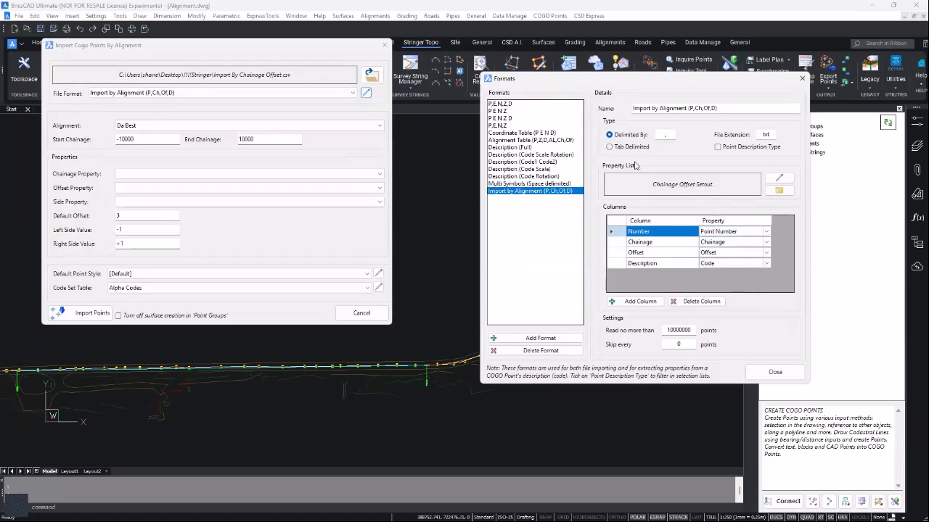
pyautogui.click(775, 371)
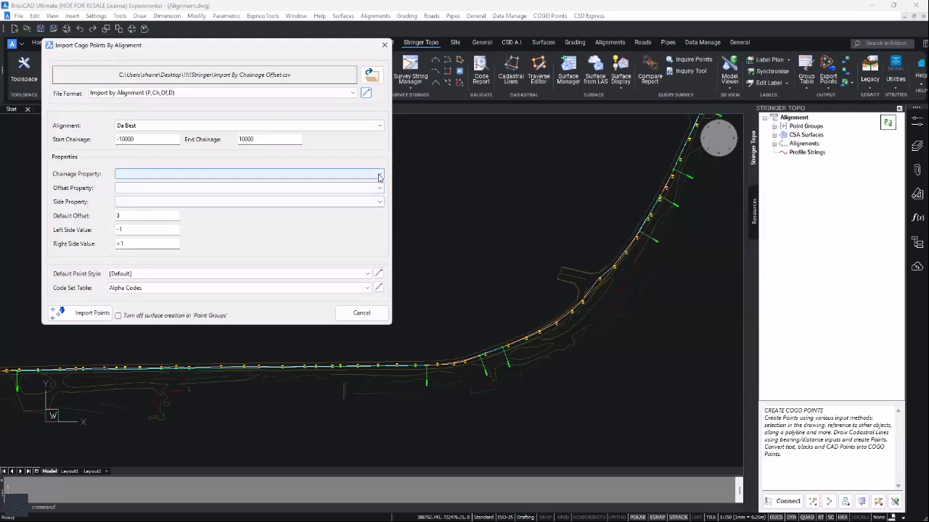
# - Map the Chainage and Offset properties and import the points along Da Best
pyautogui.click(376, 175)
pyautogui.click(166, 192)
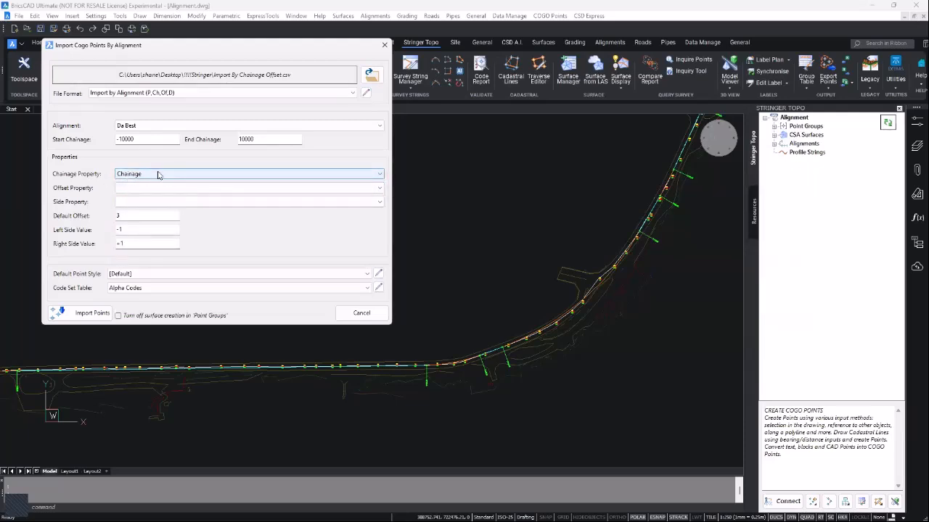
pyautogui.click(377, 189)
pyautogui.click(130, 213)
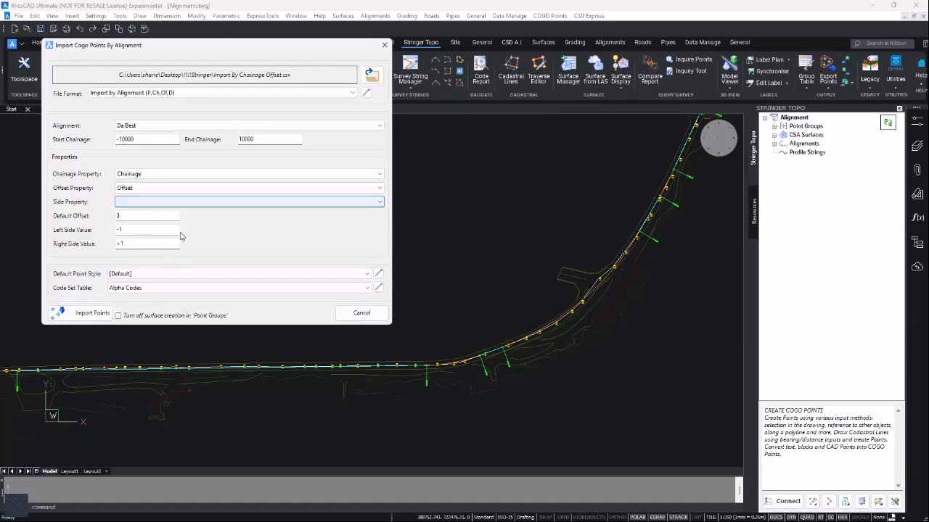
pyautogui.click(81, 315)
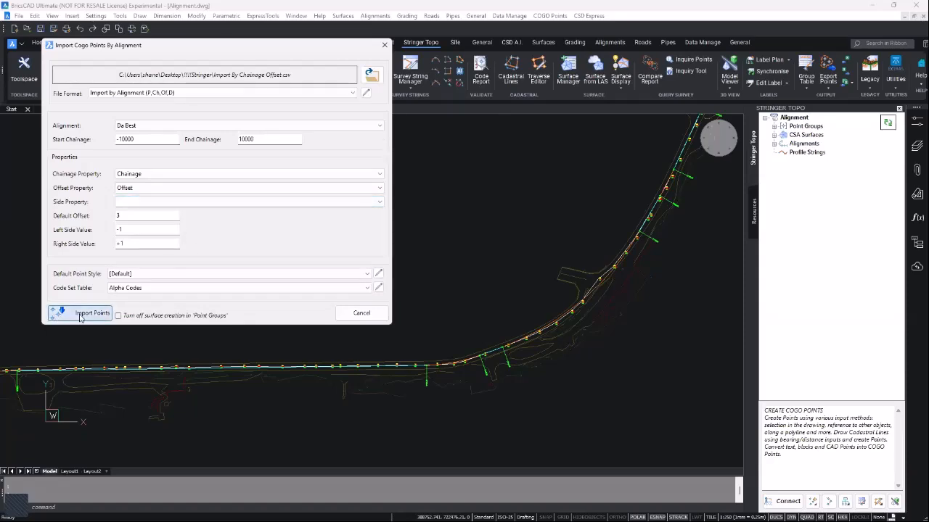
# - Inspect the imported point labels and Point Groups, then switch to the Surface from LAS drawing
pyautogui.scroll(6, 337, 355)
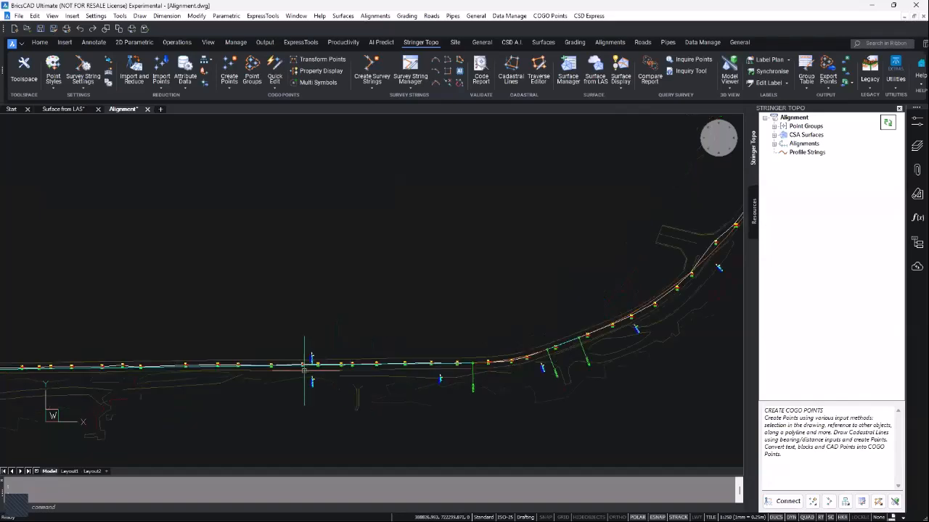
pyautogui.scroll(3, 325, 310)
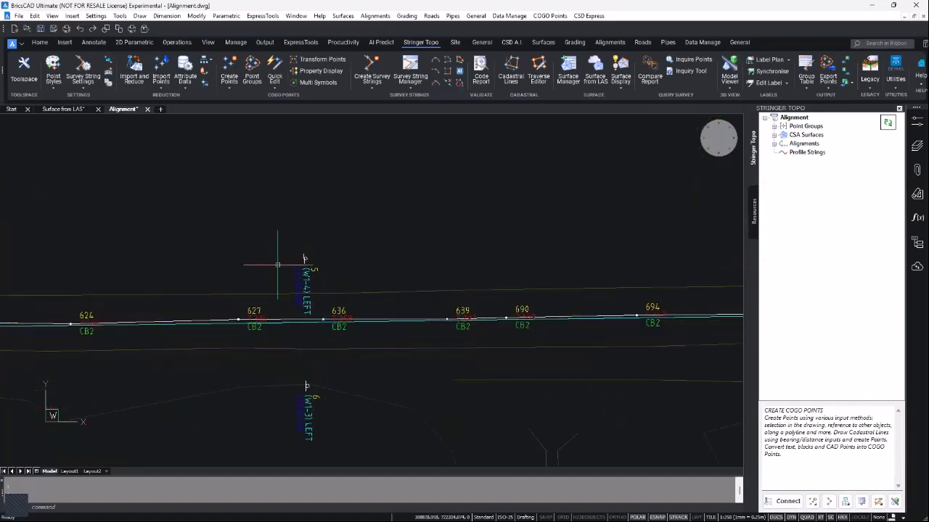
pyautogui.scroll(1, 303, 383)
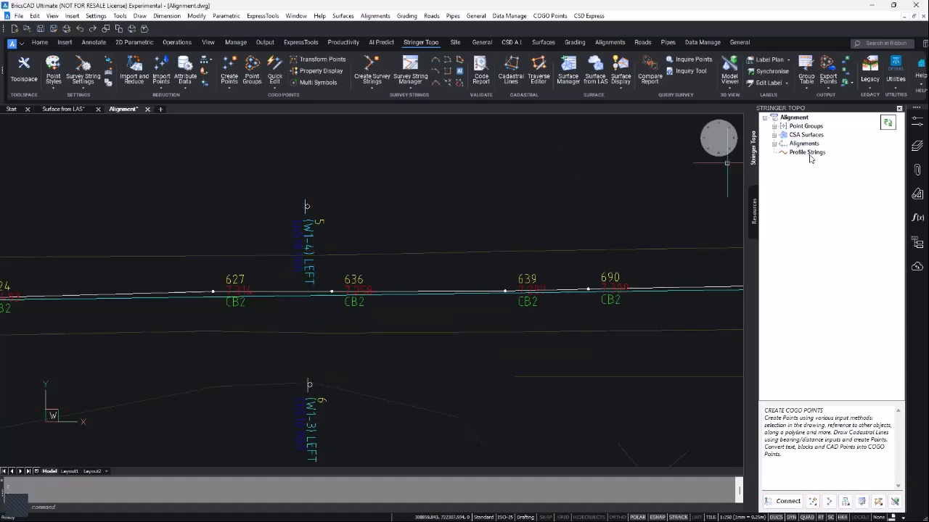
pyautogui.click(774, 127)
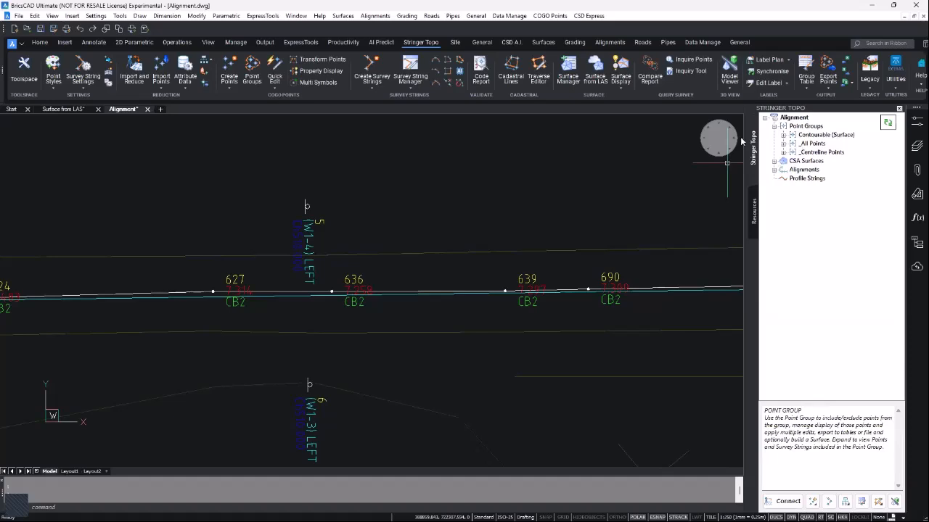
pyautogui.scroll(-2, 316, 224)
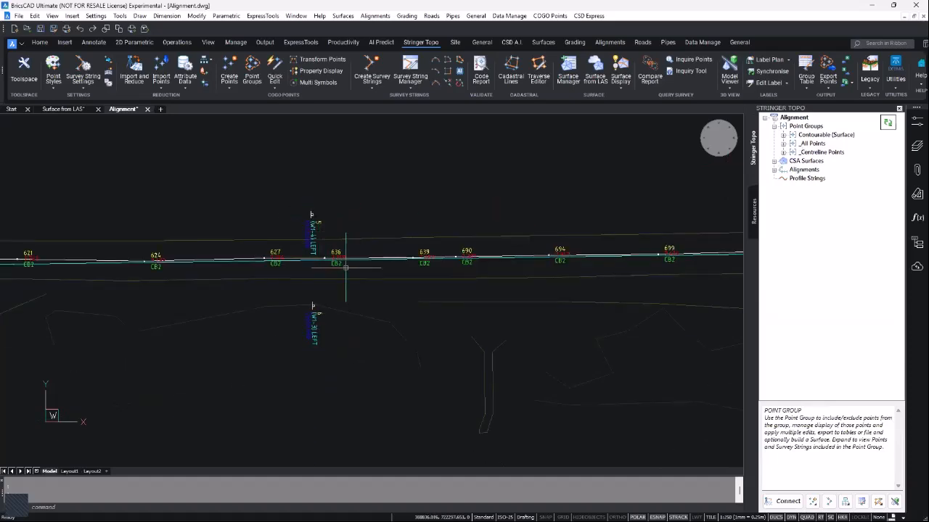
pyautogui.scroll(-3, 342, 278)
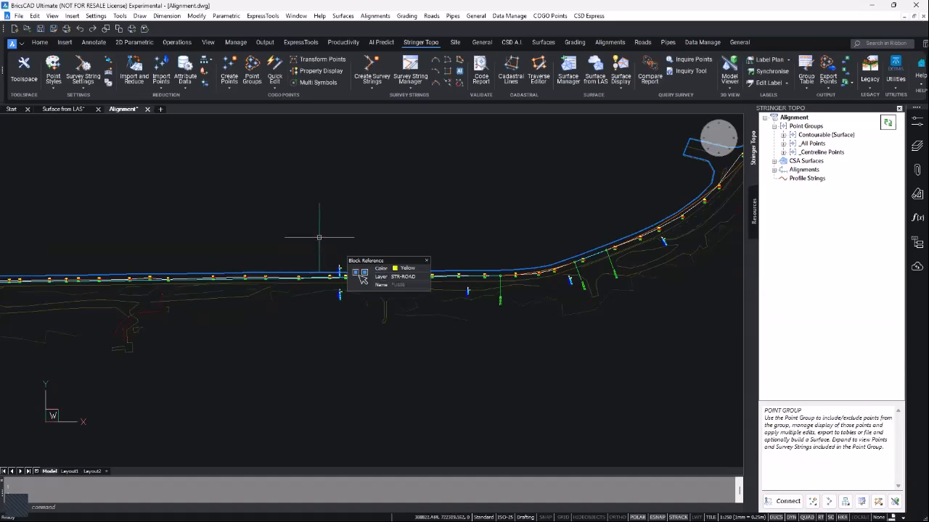
pyautogui.moveTo(318, 238); pyautogui.dragTo(390, 268, button='middle')
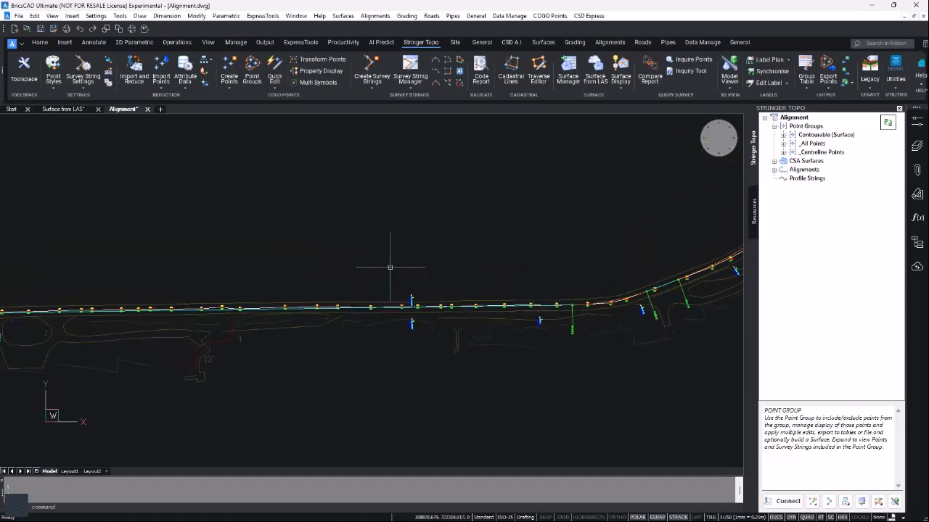
pyautogui.click(65, 110)
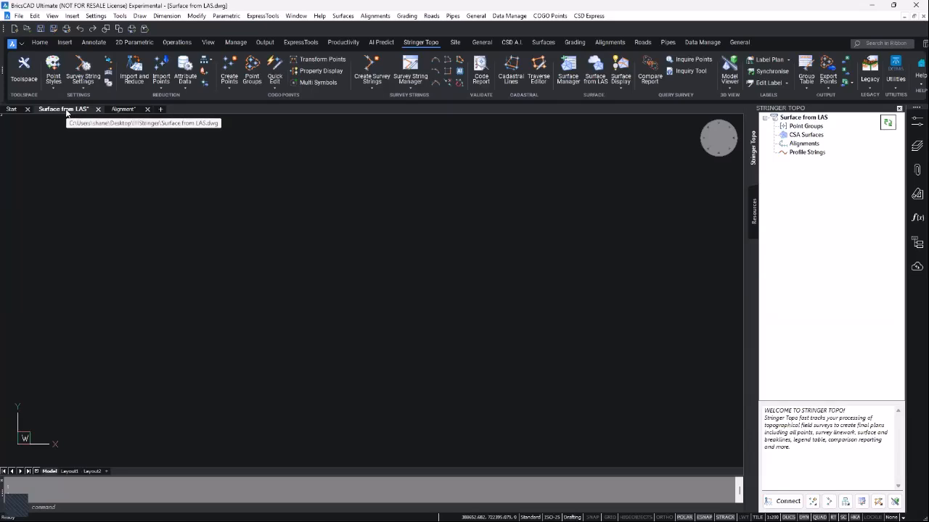
# - Run Create/Update From LAS on CSA Surfaces in the Stringer Topo tree
pyautogui.moveTo(794, 140)
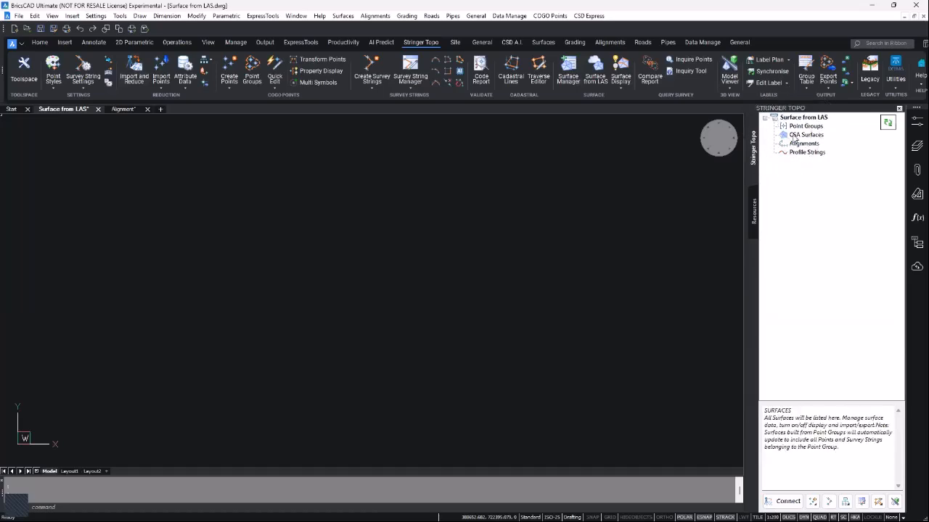
pyautogui.click(793, 137)
pyautogui.rightClick(794, 136)
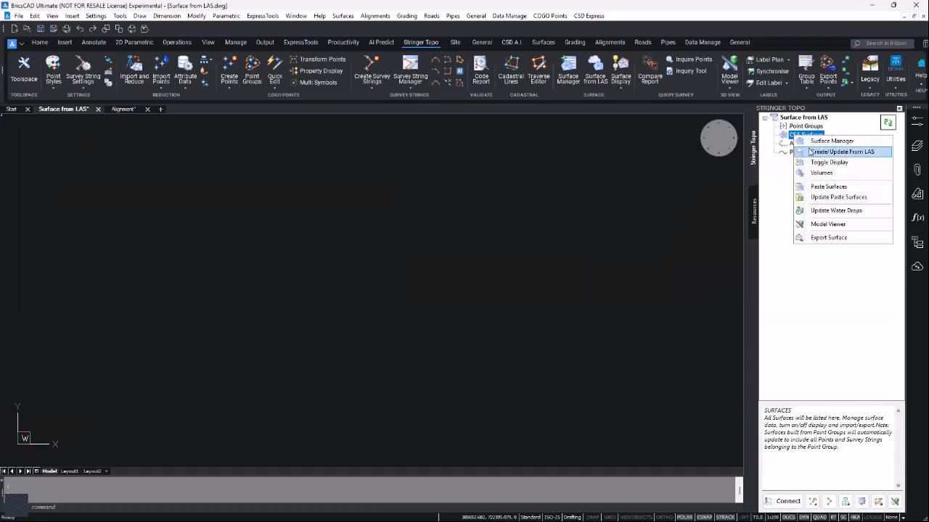
pyautogui.press('ctrl')
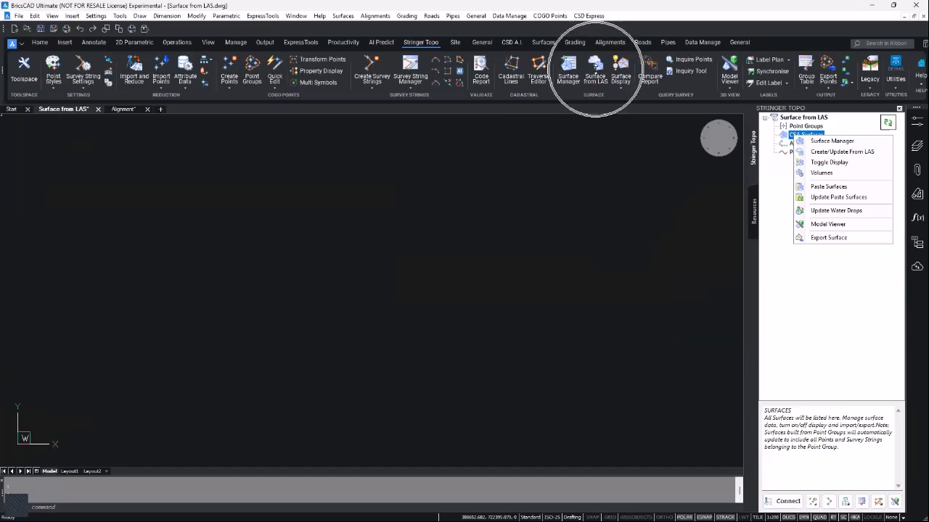
pyautogui.press('ctrl')
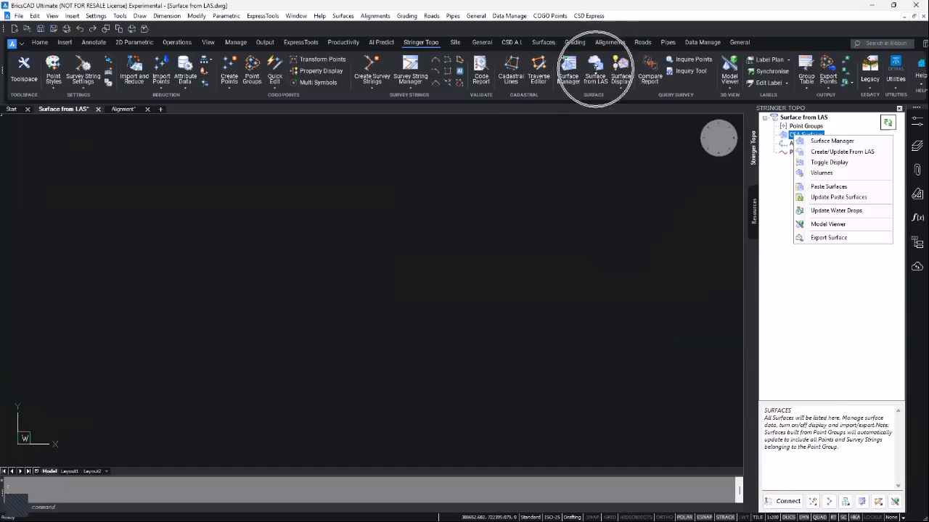
pyautogui.click(819, 152)
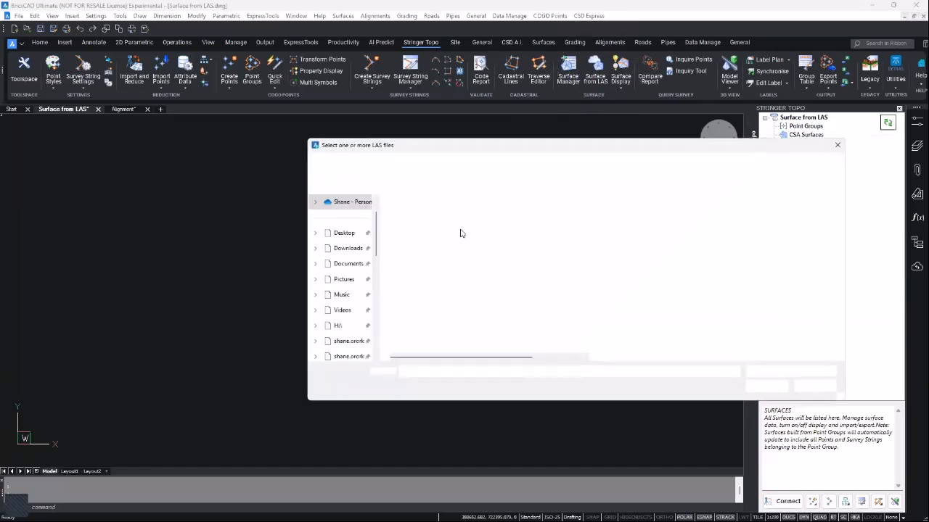
# - Load 031G05G092.las and 031G05G093.las together as a 1,478,074-point cloud
pyautogui.click(433, 229)
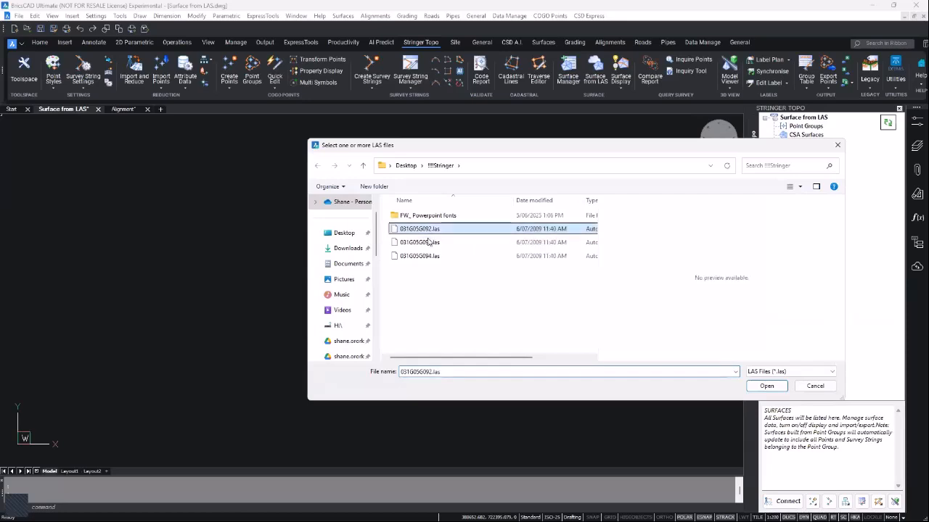
pyautogui.keyDown('ctrl'); pyautogui.click(426, 242); pyautogui.keyUp('ctrl')
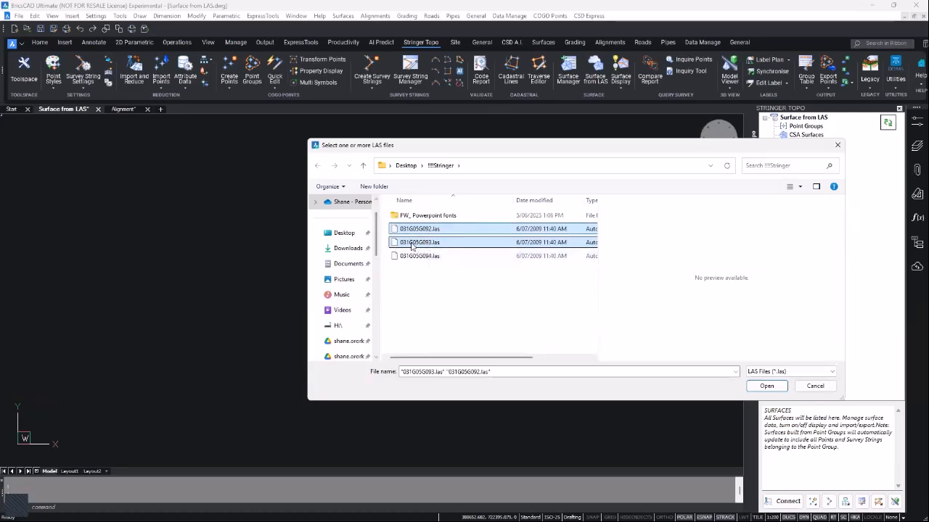
pyautogui.click(768, 387)
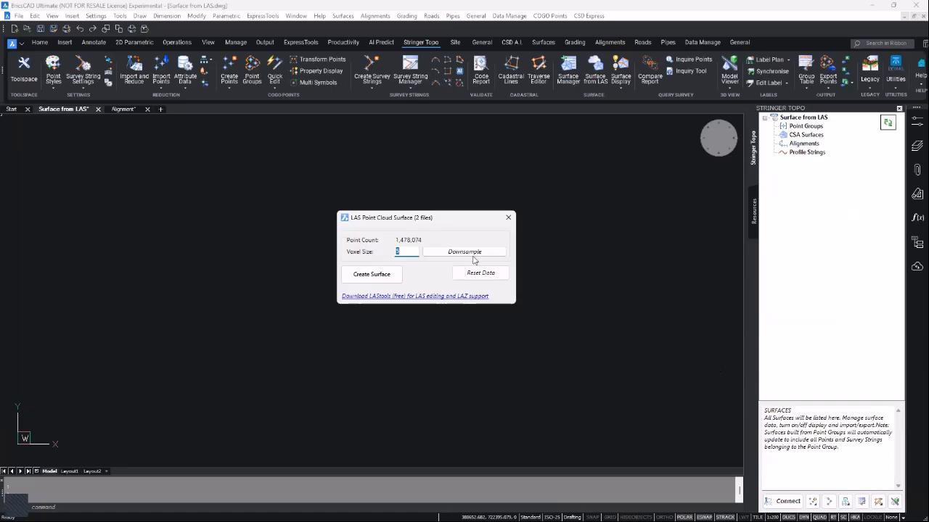
# - Downsample the point cloud at voxel size 2 to 448,196 points and create the surface
pyautogui.click(404, 252)
pyautogui.press('BackSpace')
pyautogui.write('2')
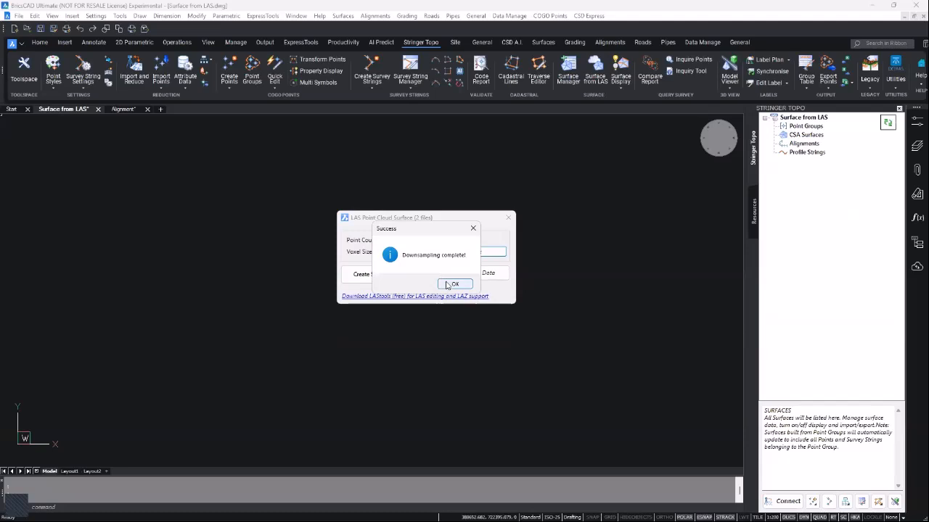
pyautogui.click(439, 281)
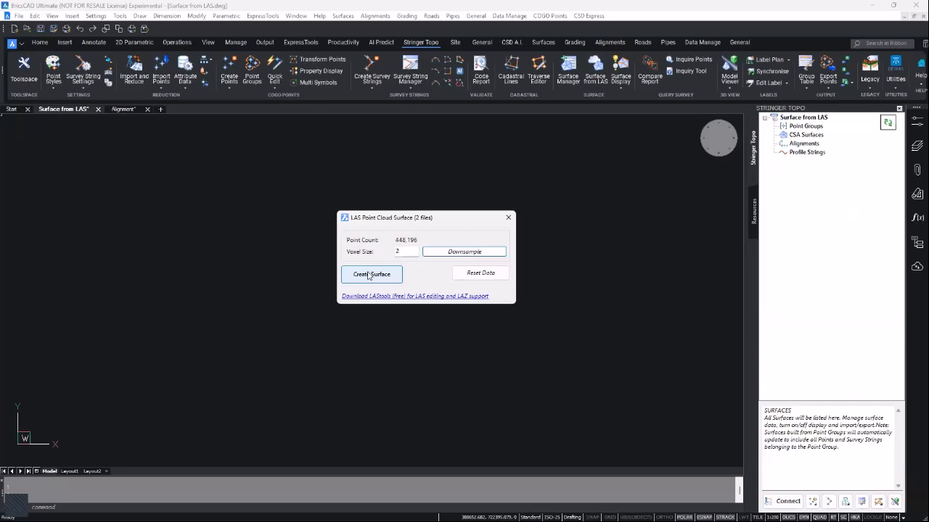
pyautogui.click(366, 278)
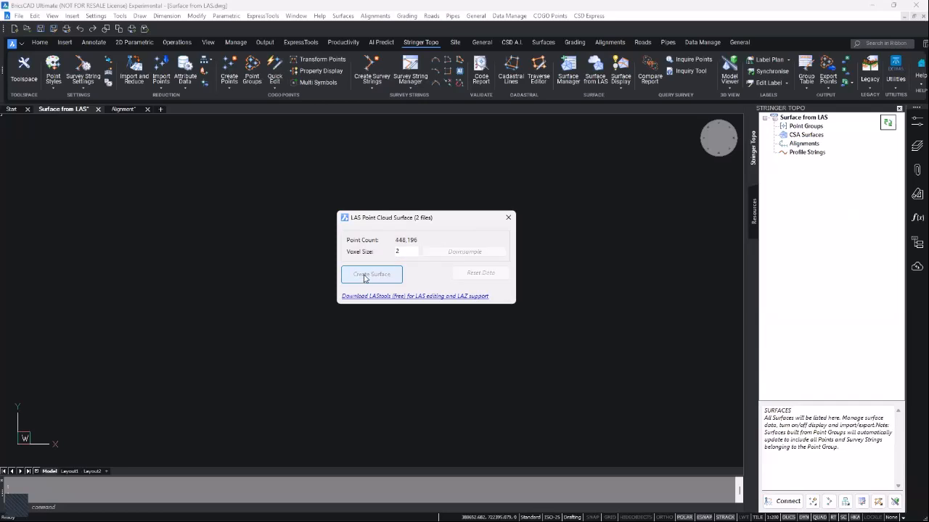
# - Name the new surface 'From LAS', then expand CSA Surfaces and zoom to extents
pyautogui.click(221, 150)
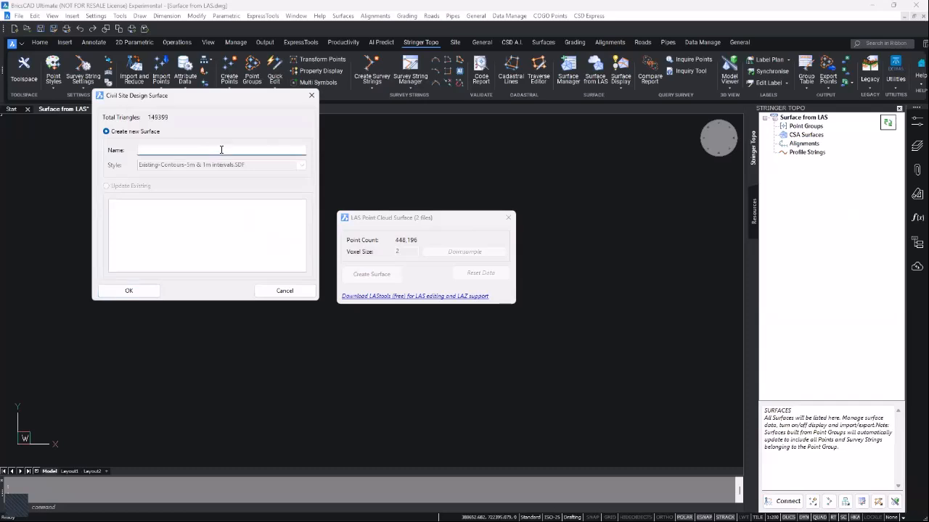
pyautogui.write('From LAS')
pyautogui.click(129, 290)
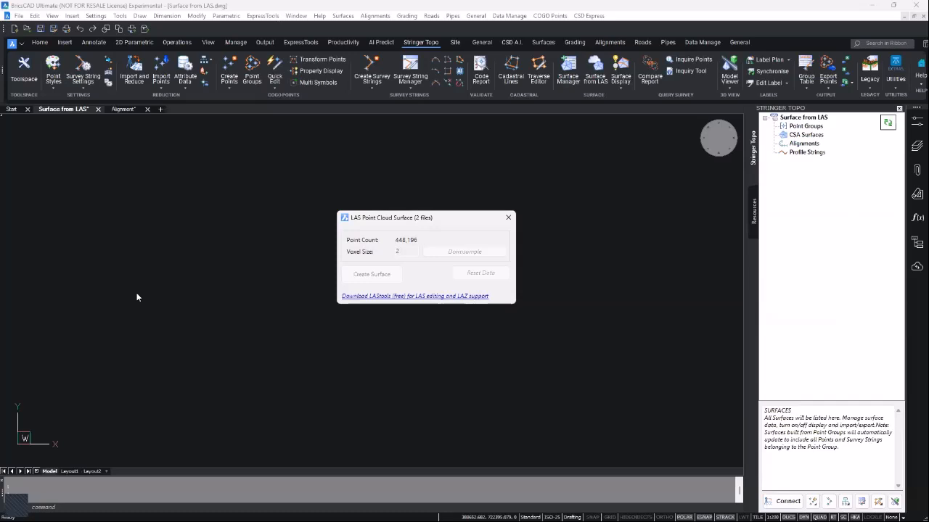
pyautogui.click(404, 296)
pyautogui.press('ctrl')
pyautogui.press('ctrl')
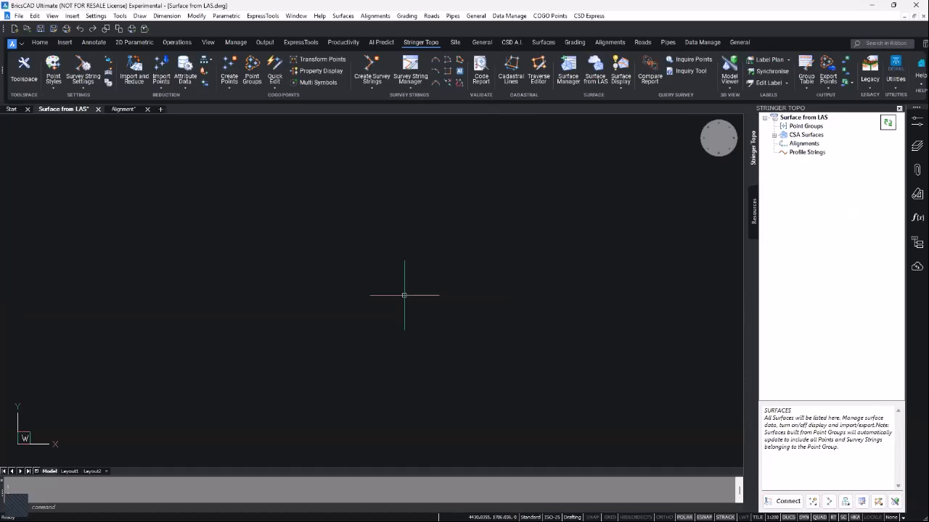
pyautogui.click(774, 134)
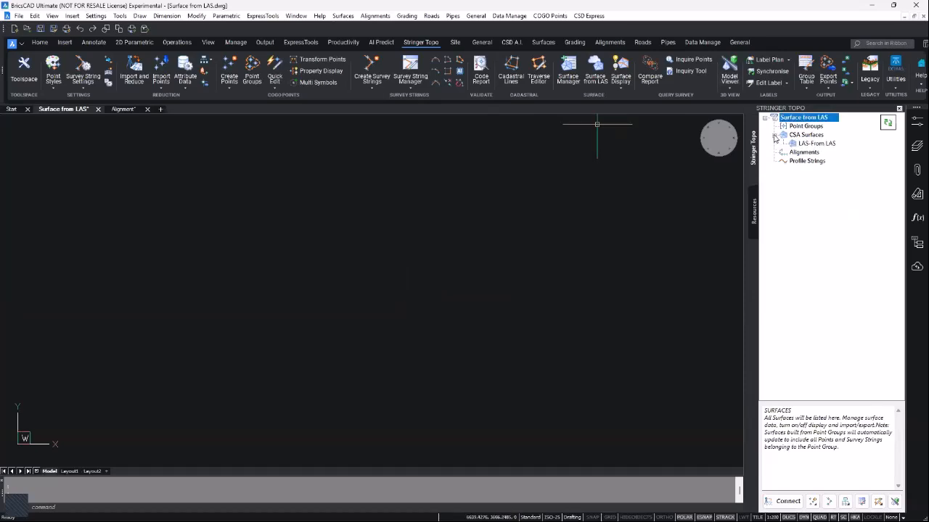
pyautogui.middleClick(384, 298)
pyautogui.middleClick(384, 298)
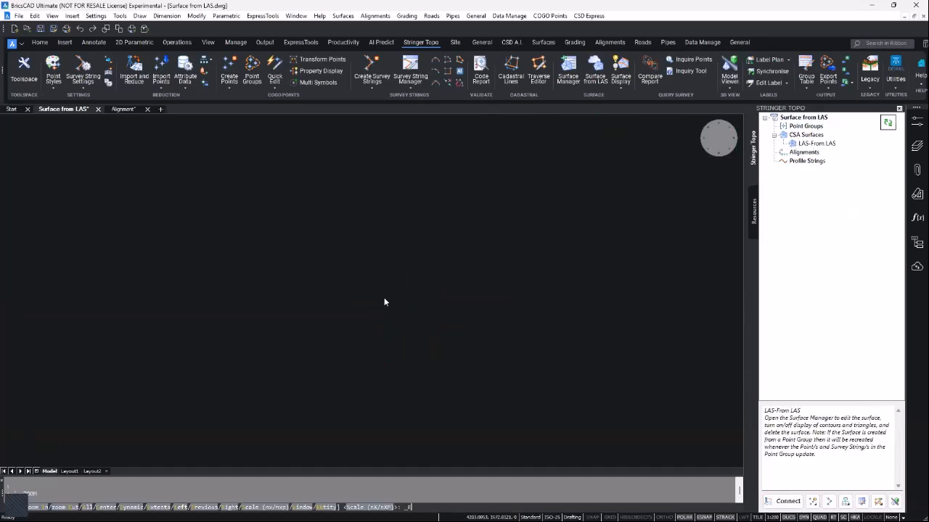